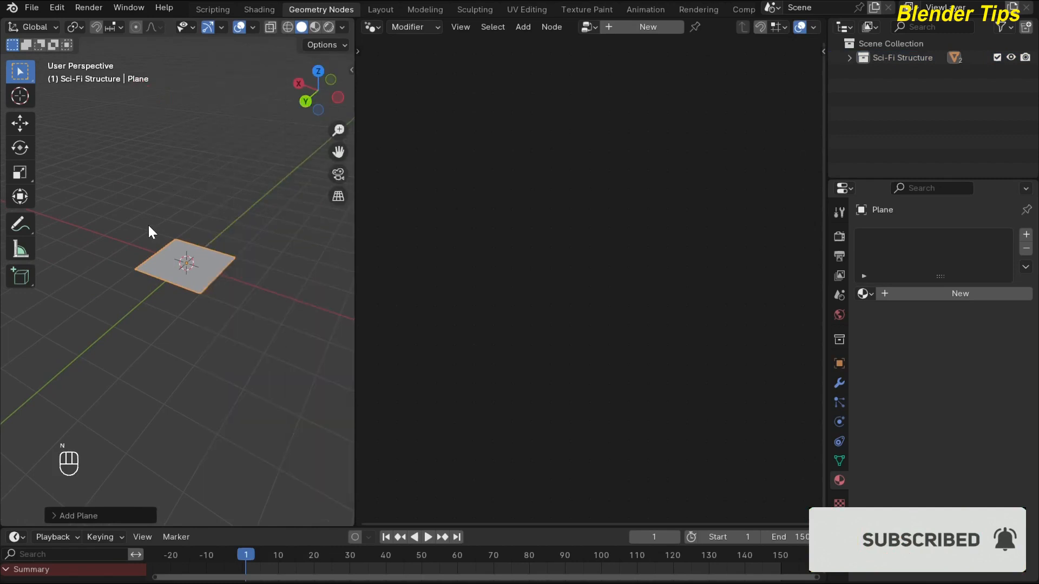
- Create a new geometry node tree on the plane and delete its Group Input node
click(612, 28)
scroll(476, 187, up, 2)
middle_drag(475, 161, 475, 218)
scroll(461, 216, up, 5)
drag(428, 209, 460, 313)
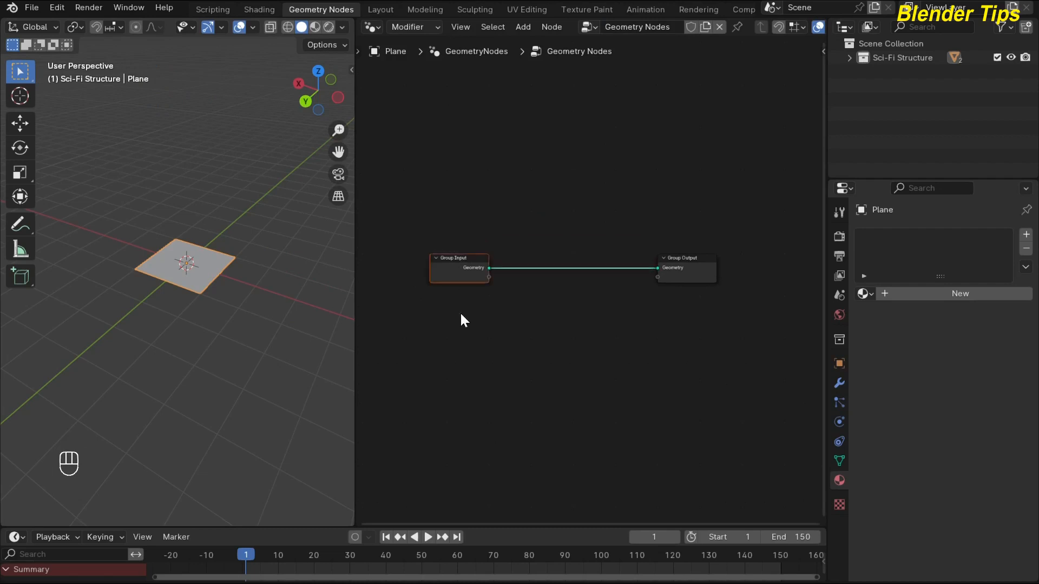
key(Delete)
middle_drag(529, 267, 517, 270)
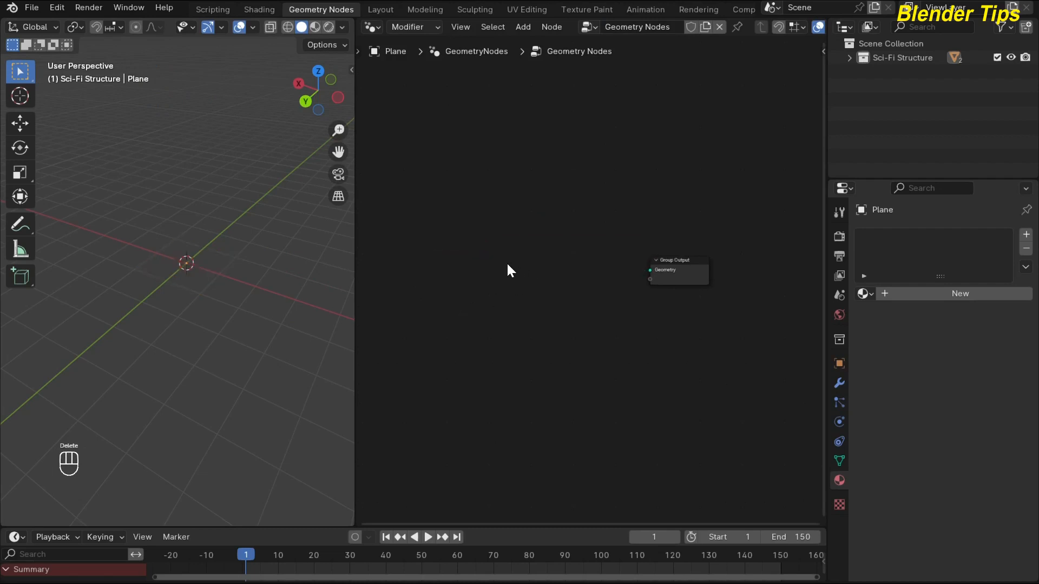
- Add a Grid mesh primitive node and connect its Mesh output to the Group Output's Geometry
key(shift+a)
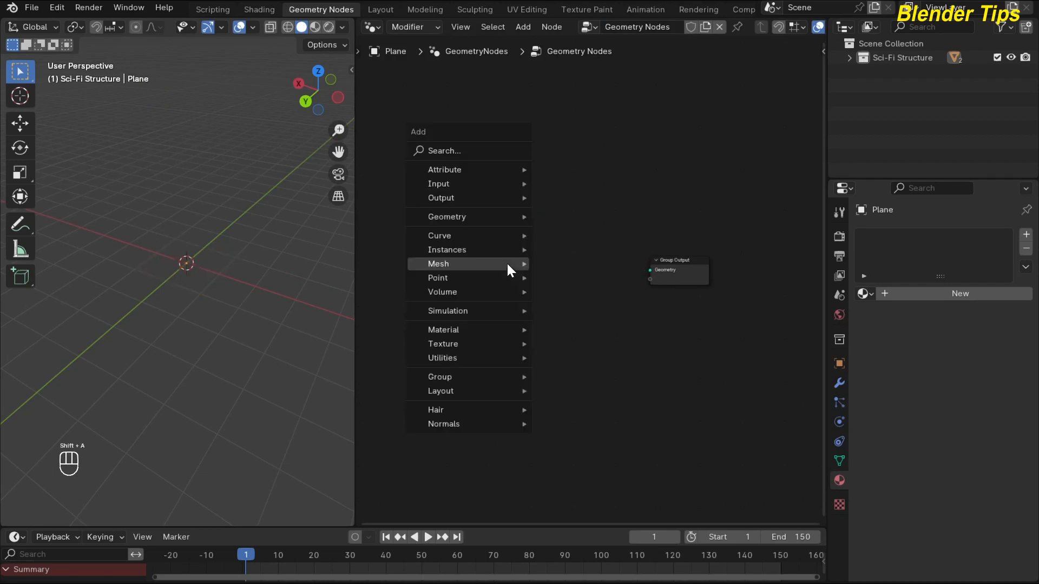
text(GRI)
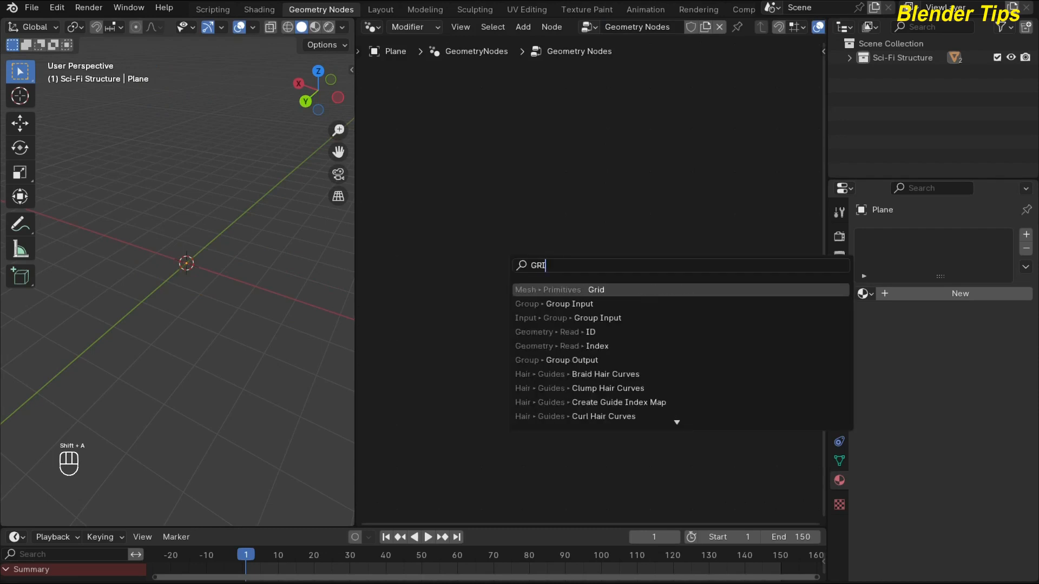
key(Return)
click(439, 262)
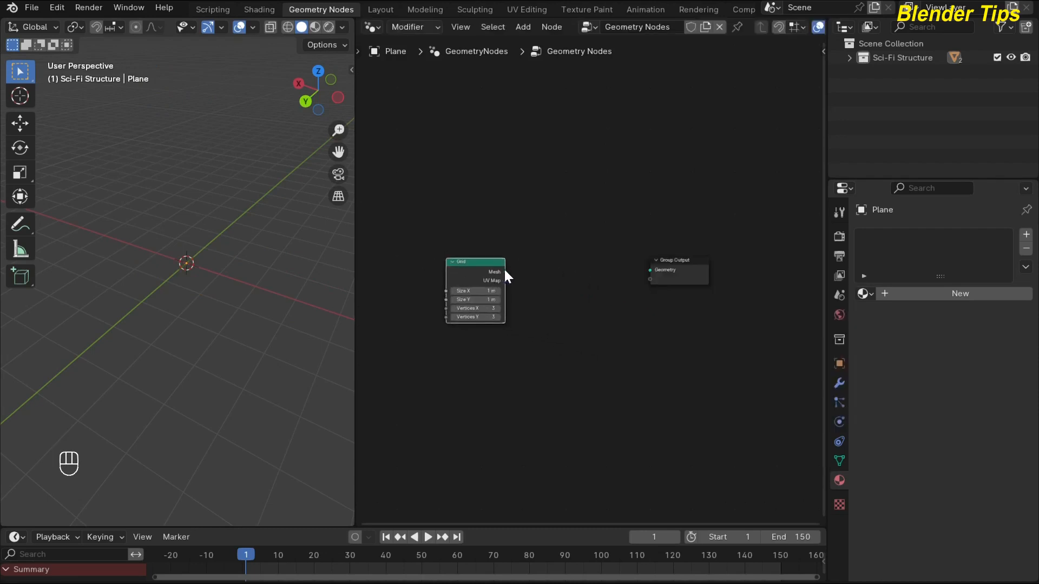
drag(505, 271, 650, 270)
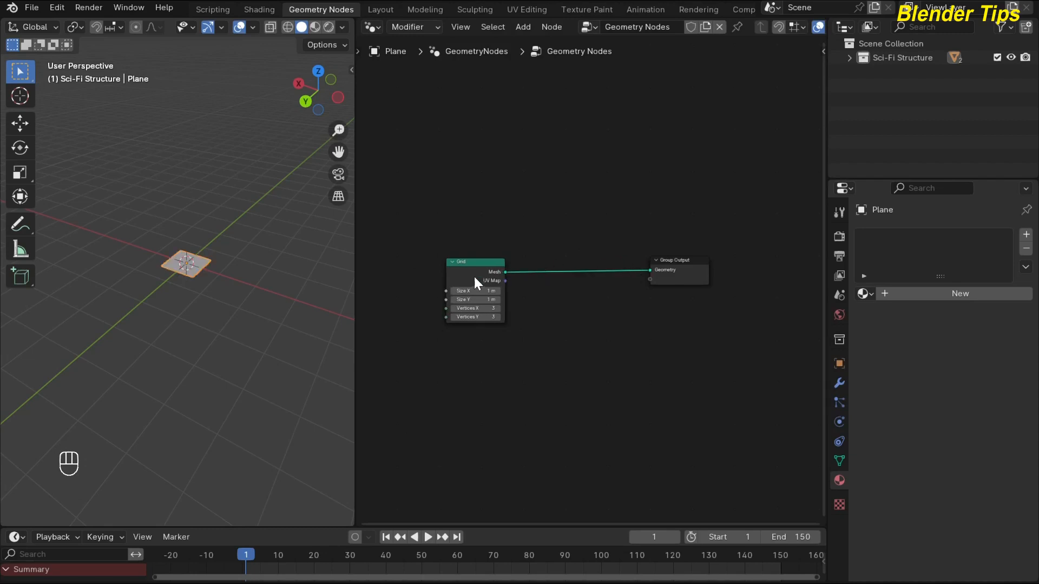
drag(474, 281, 442, 282)
scroll(182, 287, up, 5)
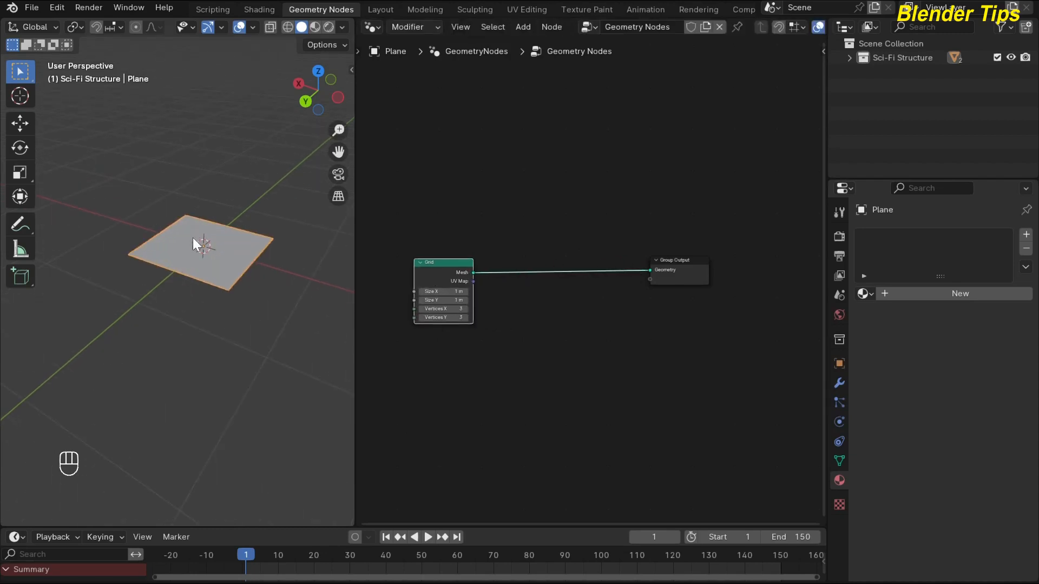
shift+middle_drag(193, 238, 152, 257)
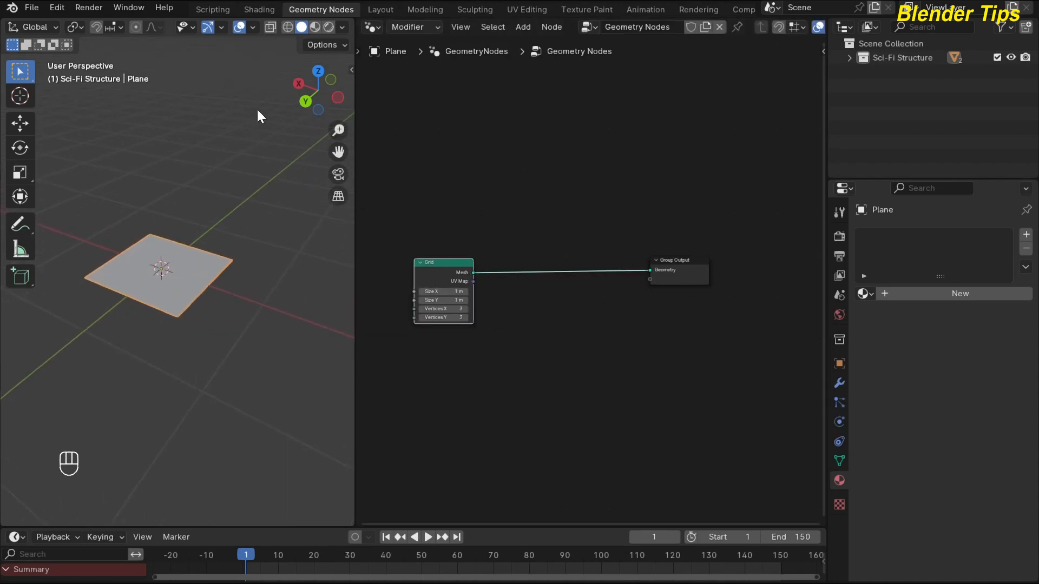
- Set both Size X and Size Y of the Grid node to 5 m
middle_drag(444, 203, 468, 206)
scroll(456, 203, up, 2)
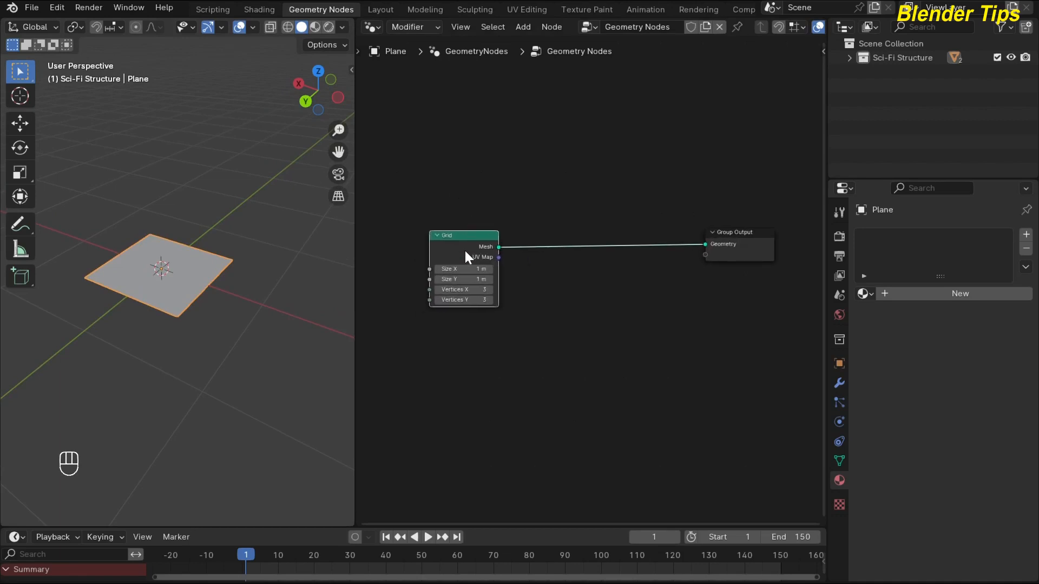
drag(462, 251, 462, 238)
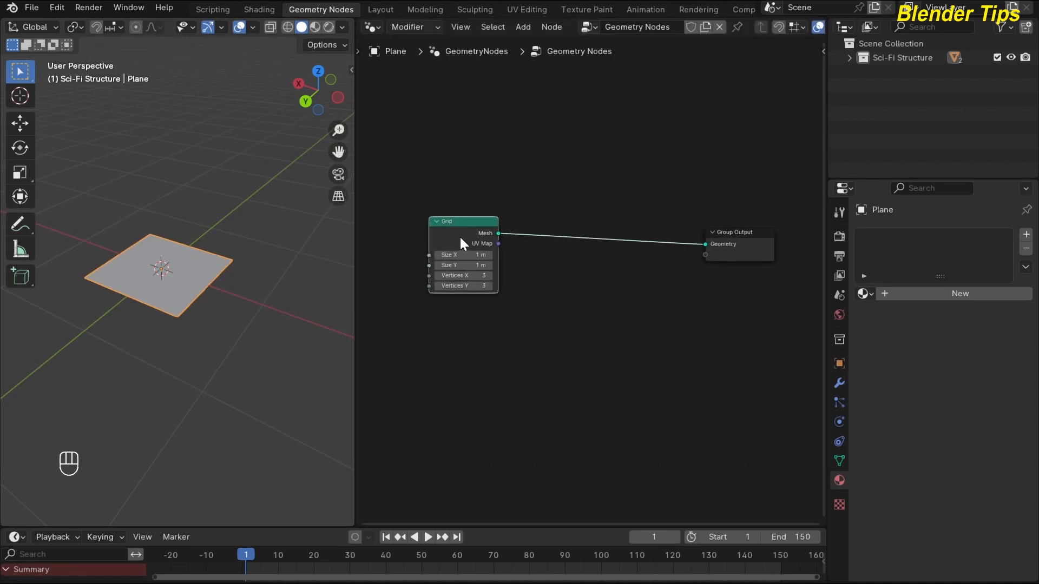
click(460, 255)
mouse_move(460, 255)
mouse_down()
mouse_move(476, 254)
mouse_move(457, 265)
mouse_up()
text(5)
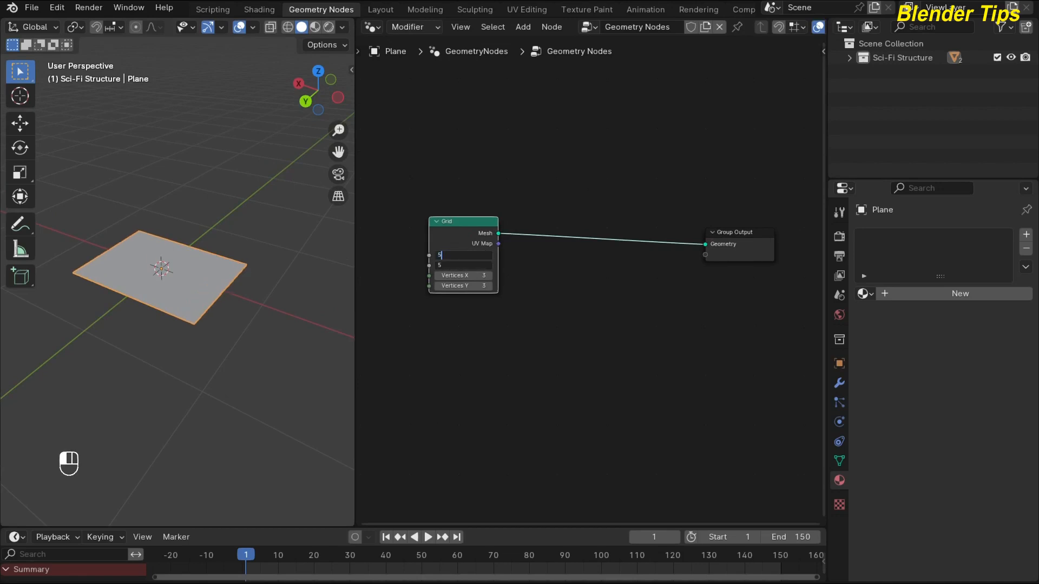
key(Return)
scroll(178, 221, down, 4)
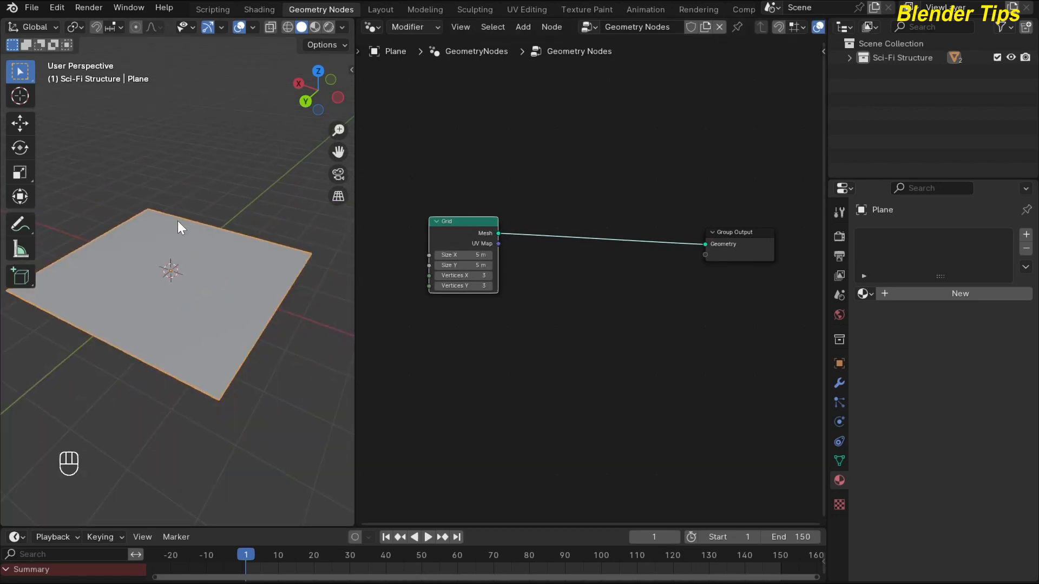
- Set the Grid's Vertices X and Vertices Y to 8 in wireframe display, and return the viewport to solid shading
click(288, 27)
scroll(434, 309, up, 1)
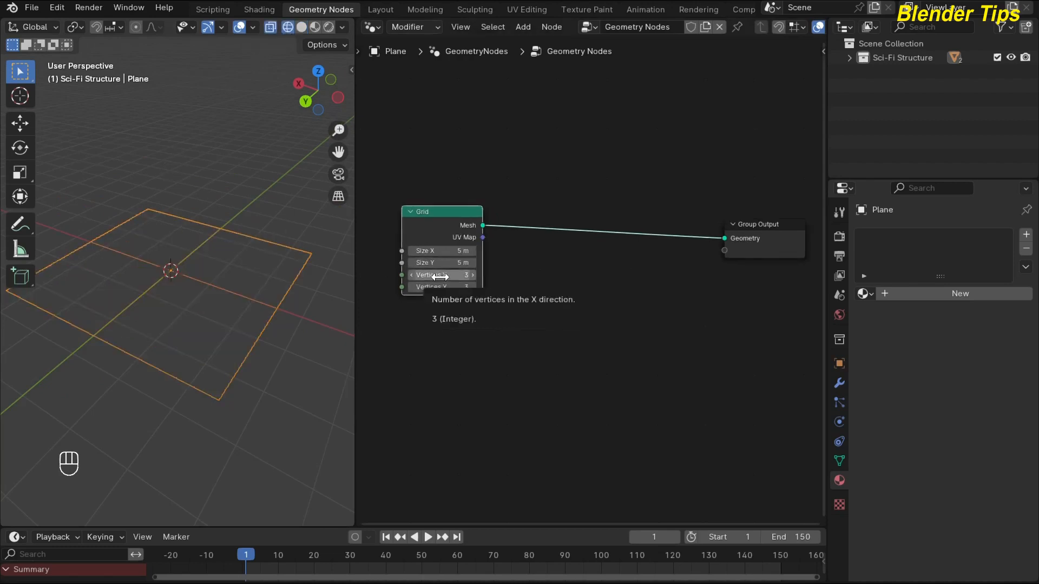
drag(440, 276, 440, 286)
text(8)
key(Return)
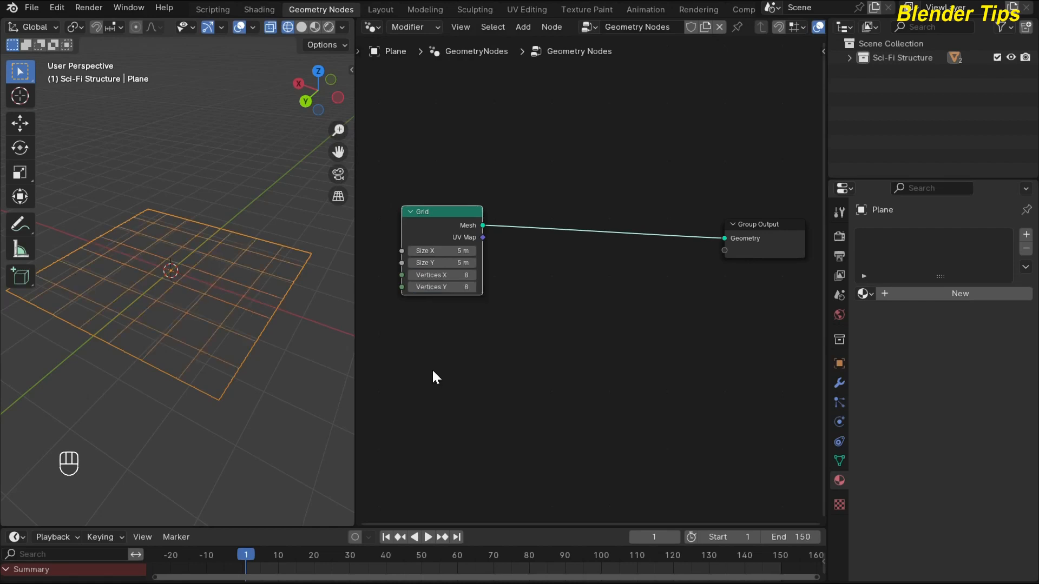
scroll(171, 285, down, 1)
middle_drag(171, 285, 183, 257)
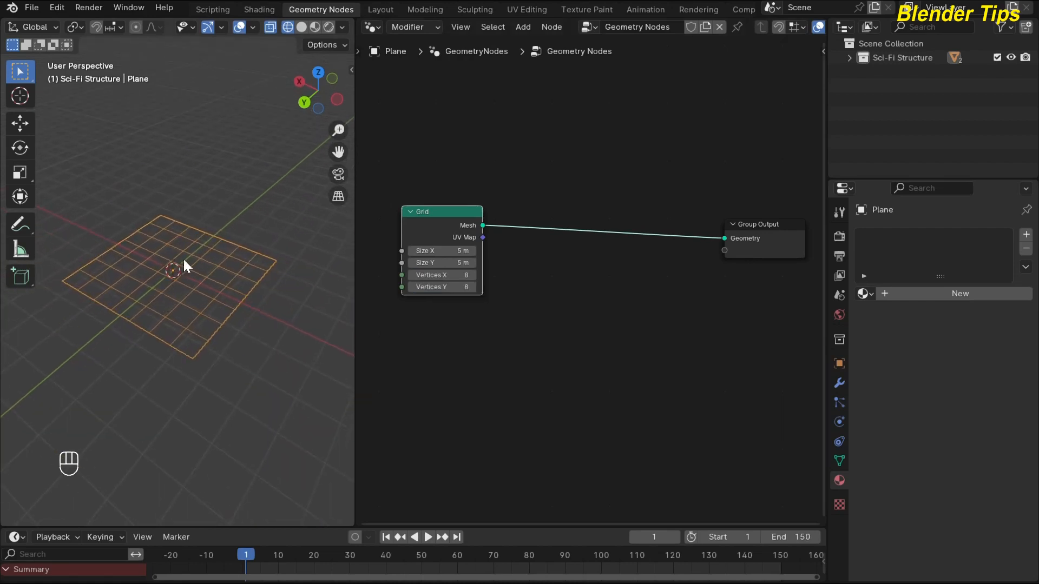
click(302, 27)
- Insert an Instance on Points node between the Grid and Group Output, with the Grid's Mesh feeding its Points input
drag(440, 237, 433, 219)
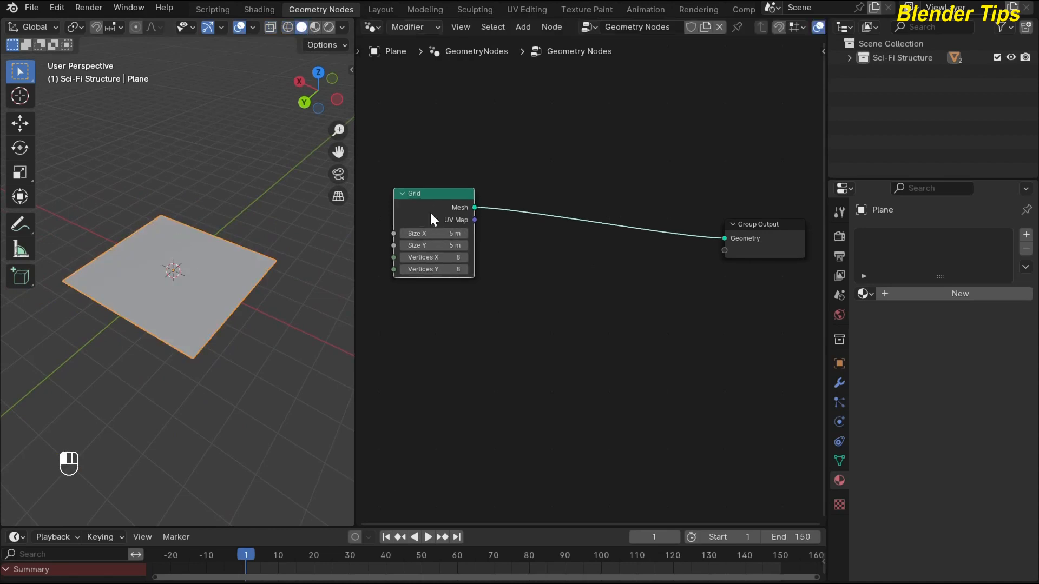
middle_drag(620, 303, 571, 306)
scroll(571, 307, down, 1)
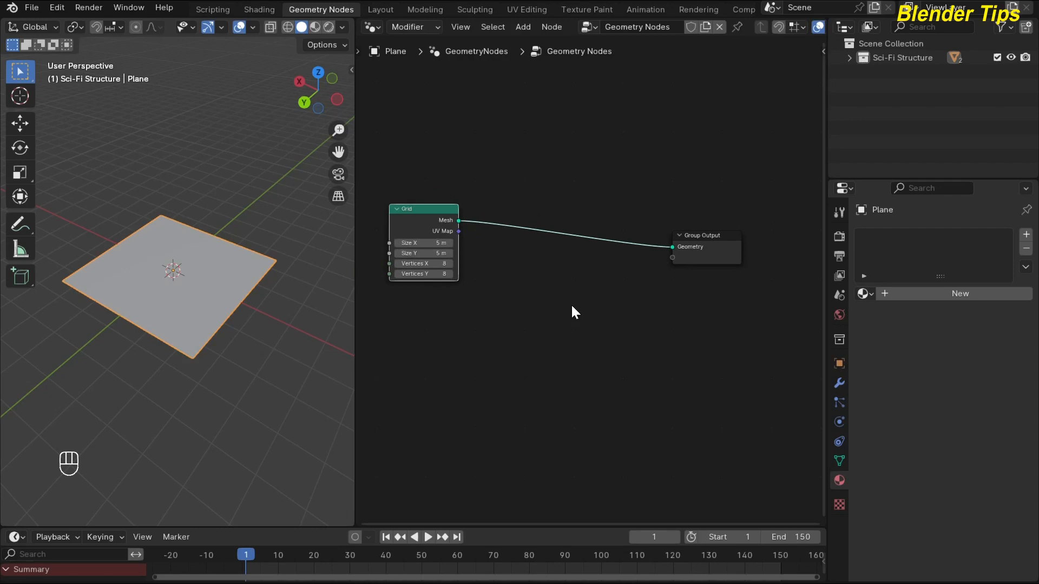
key(shift+a)
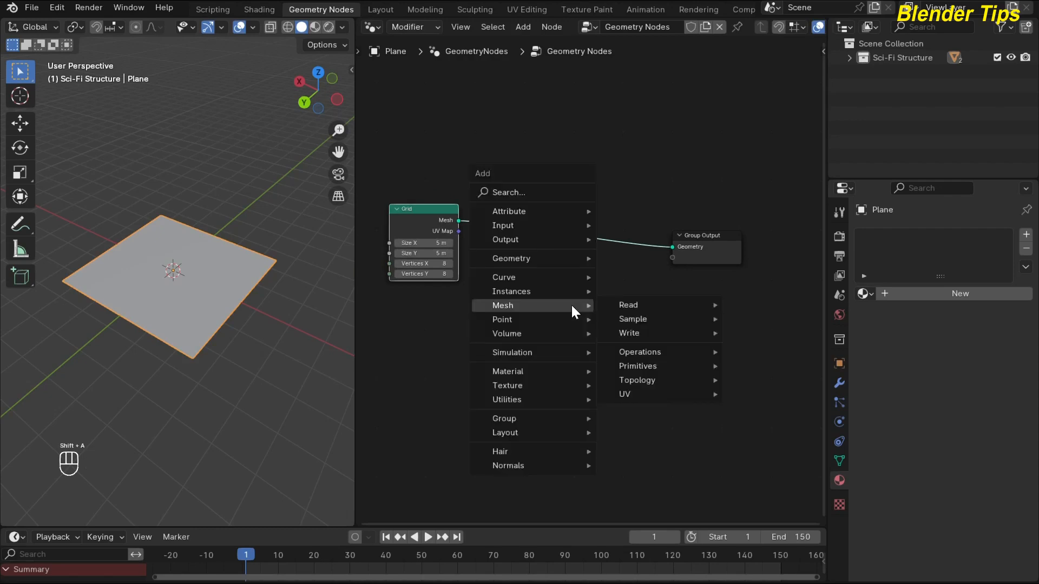
text(inst)
key(Return)
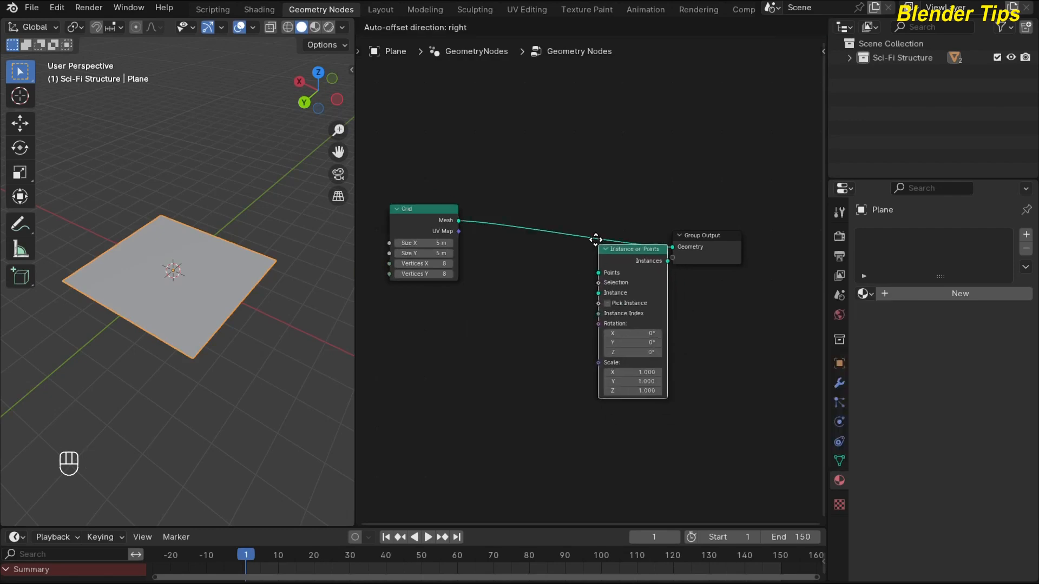
click(595, 279)
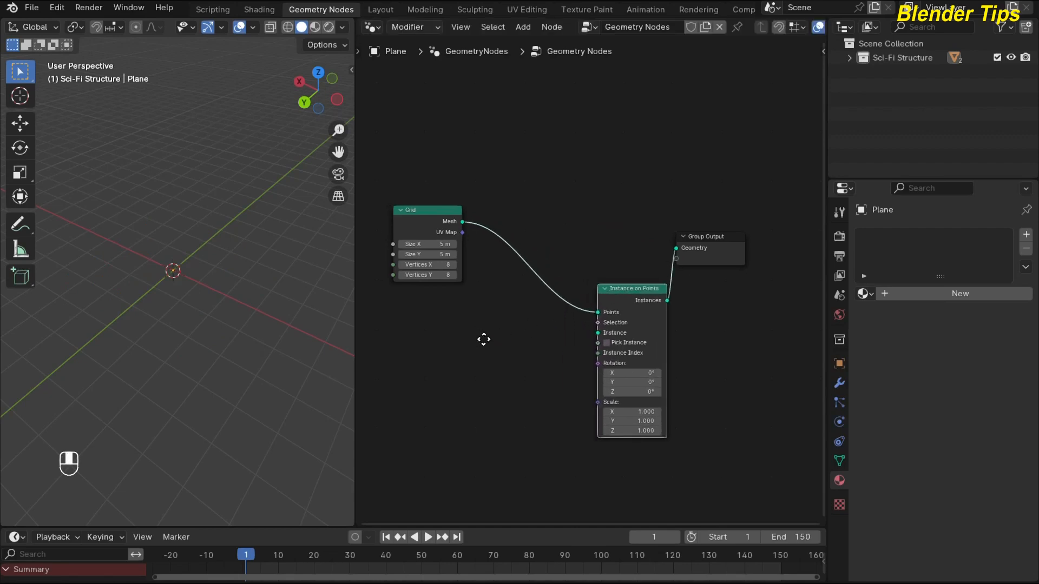
drag(417, 225, 403, 210)
scroll(570, 183, down, 1)
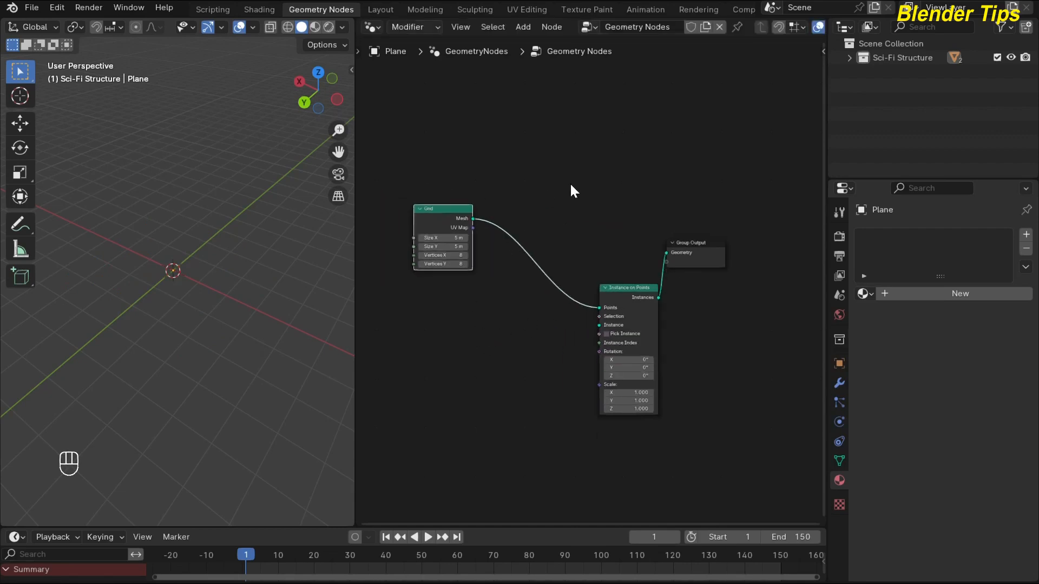
- Add an Object Info node for Cylinder.001 to the plane's node tree and connect its Geometry to the Instance on Points' Instance input
click(846, 57)
click(898, 71)
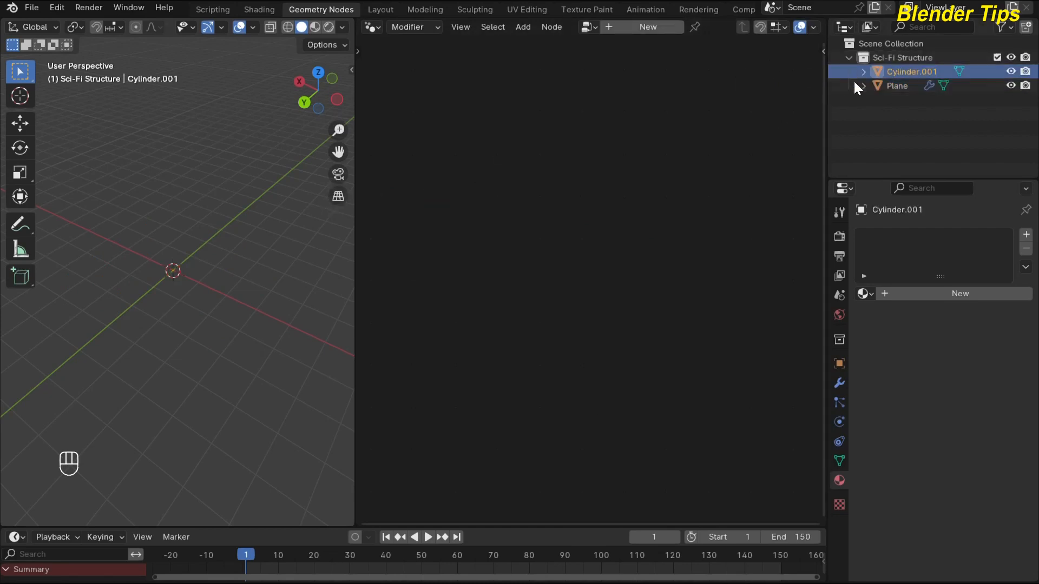
click(888, 85)
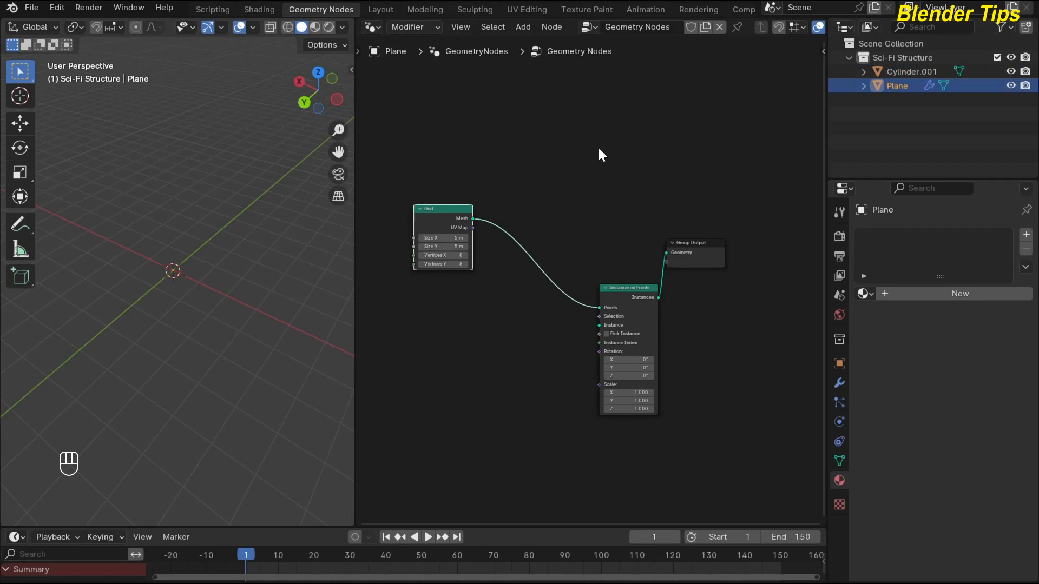
drag(915, 73, 459, 391)
middle_drag(508, 314, 512, 259)
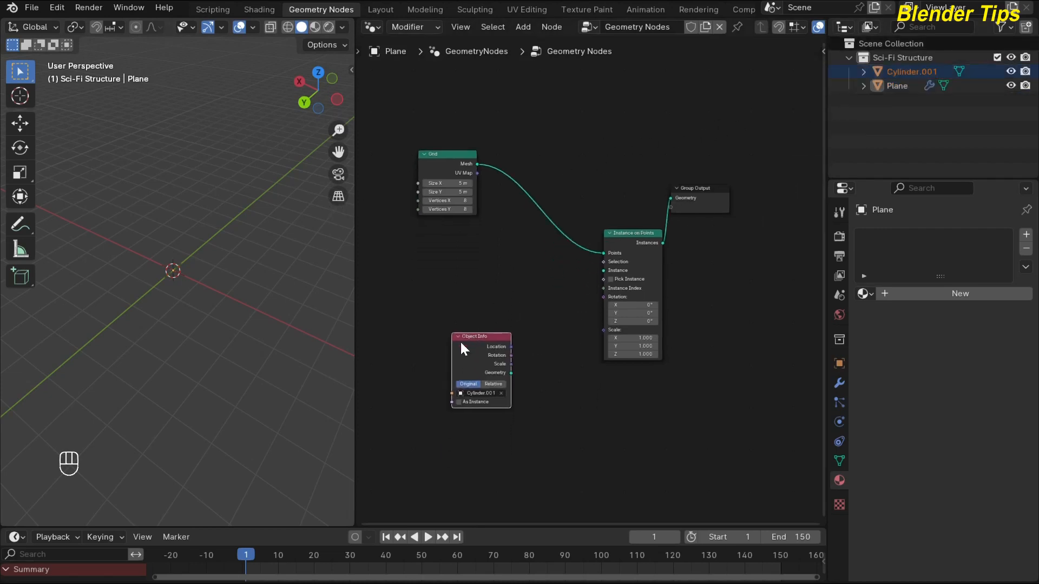
drag(474, 344, 461, 313)
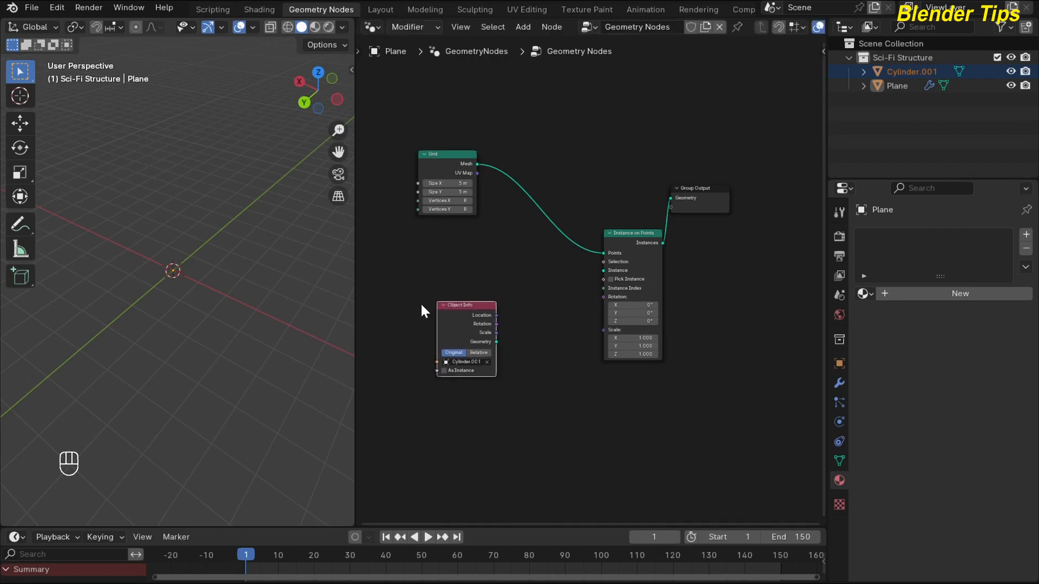
scroll(422, 309, up, 1)
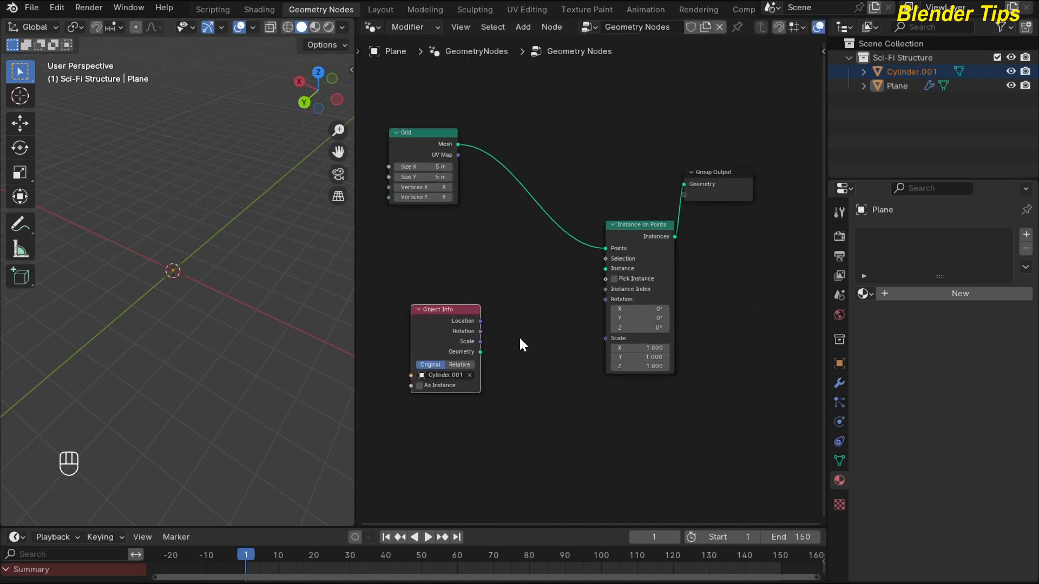
drag(481, 351, 595, 271)
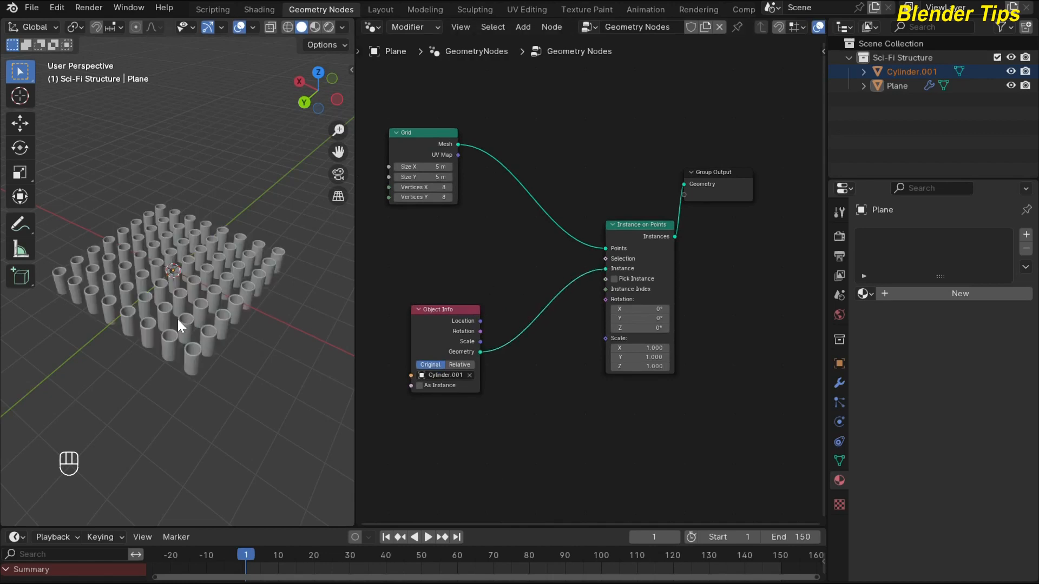
- Examine the grid of cylinder instances from several angles and distances in the 3D viewport
scroll(177, 319, up, 3)
middle_drag(177, 319, 190, 300)
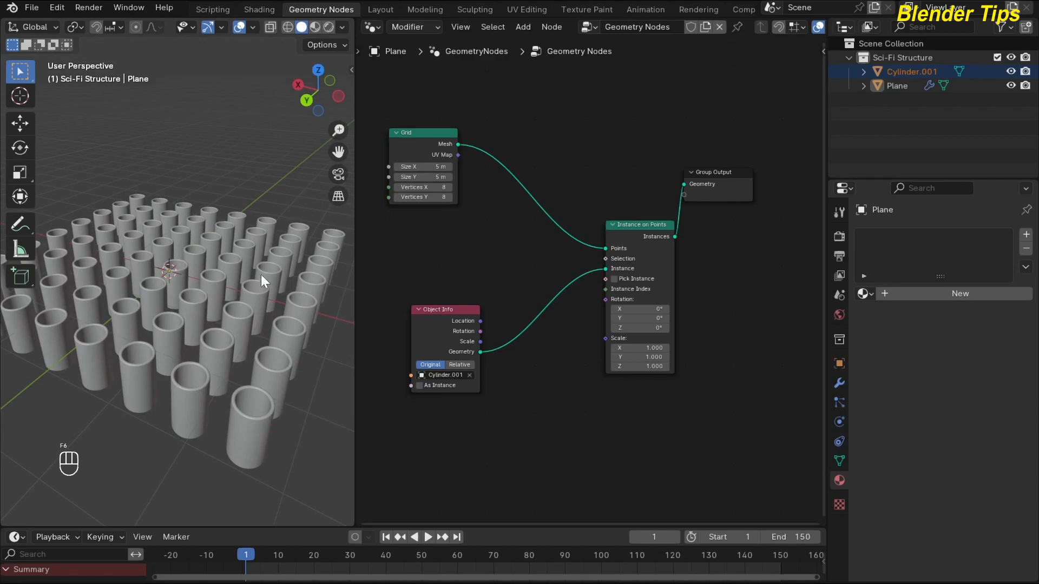
middle_drag(261, 275, 184, 264)
scroll(180, 288, up, 2)
scroll(182, 275, down, 3)
scroll(183, 257, up, 2)
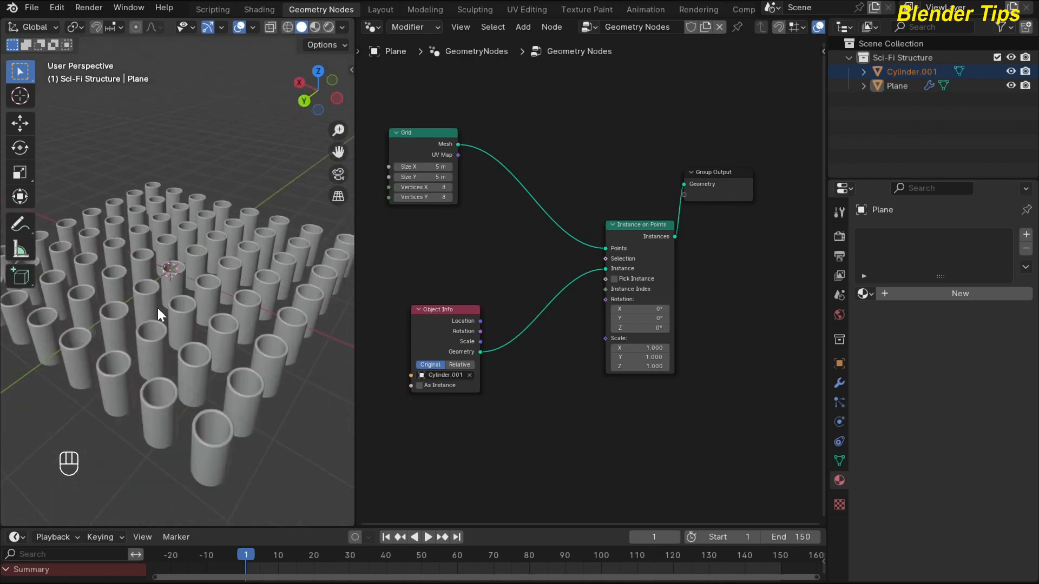
scroll(221, 316, up, 1)
middle_drag(220, 316, 216, 306)
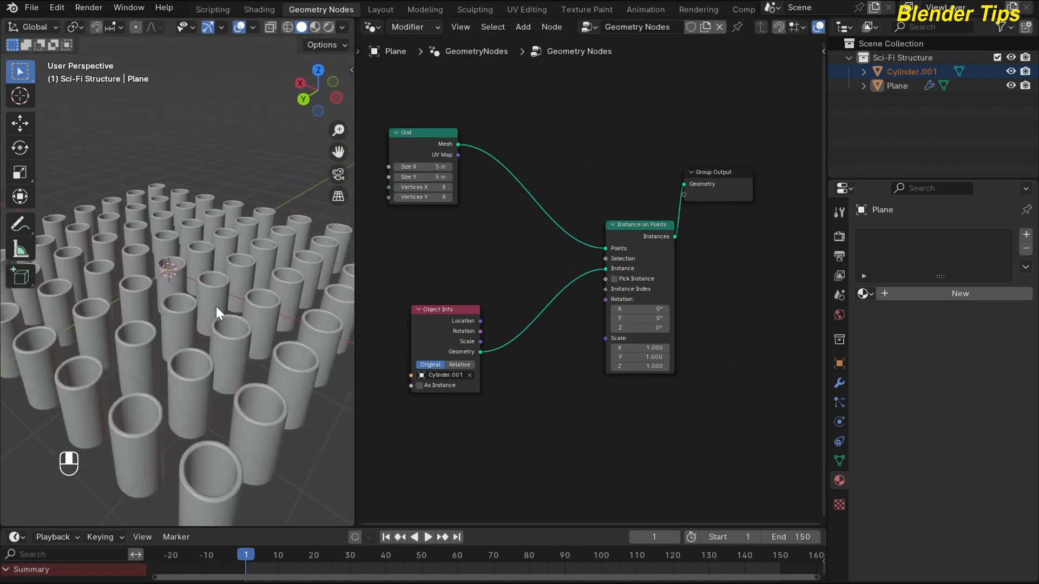
scroll(215, 305, up, 1)
scroll(216, 304, down, 1)
- Set the Z scale of the Instance on Points node to 5 to stretch the cylinders vertically
middle_drag(554, 394, 573, 358)
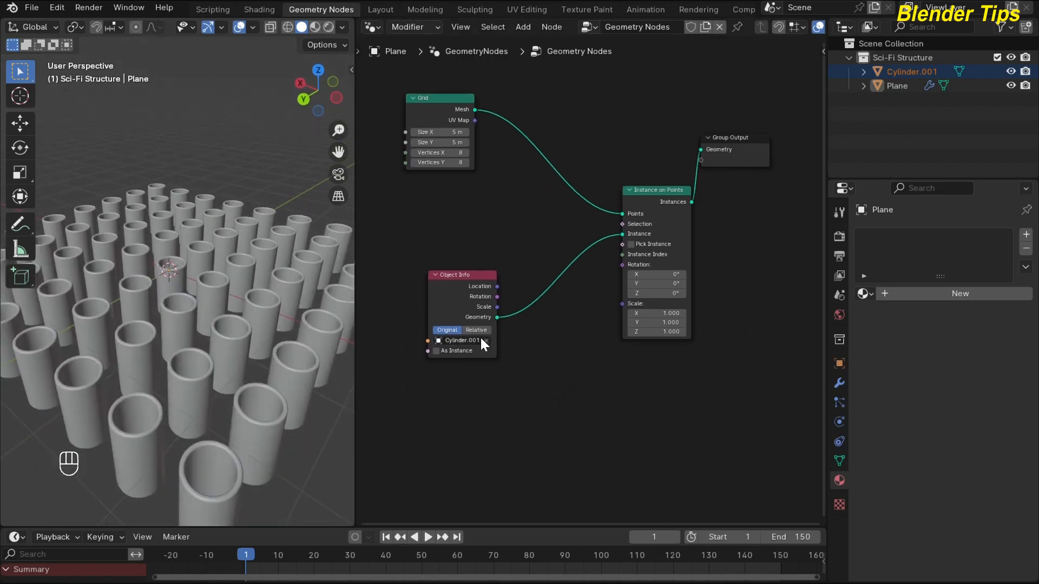
drag(452, 309, 444, 317)
middle_drag(582, 353, 570, 342)
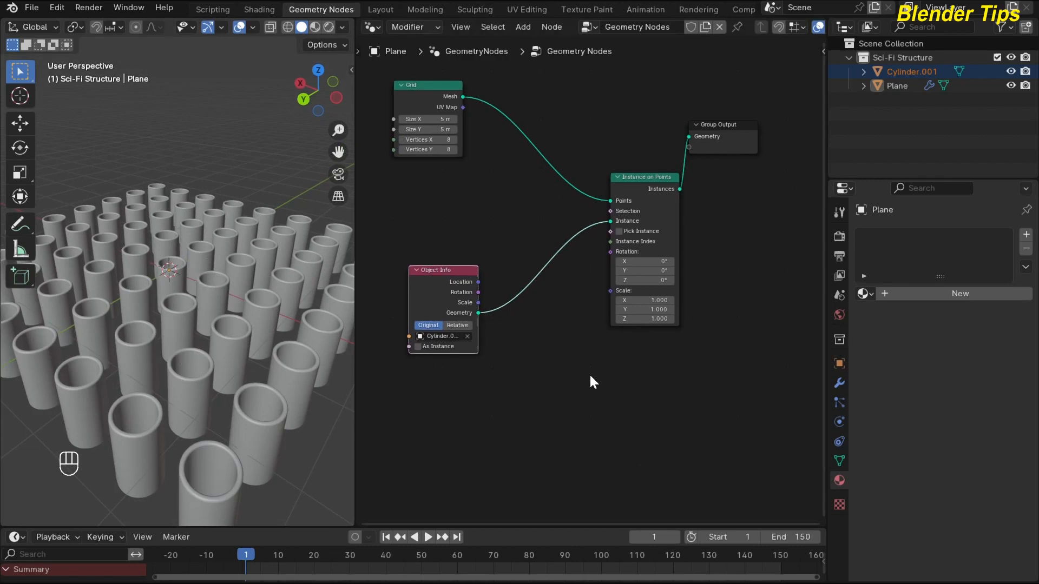
middle_drag(590, 376, 553, 391)
scroll(556, 389, up, 3)
drag(647, 347, 765, 346)
click(611, 349)
text(5)
key(Return)
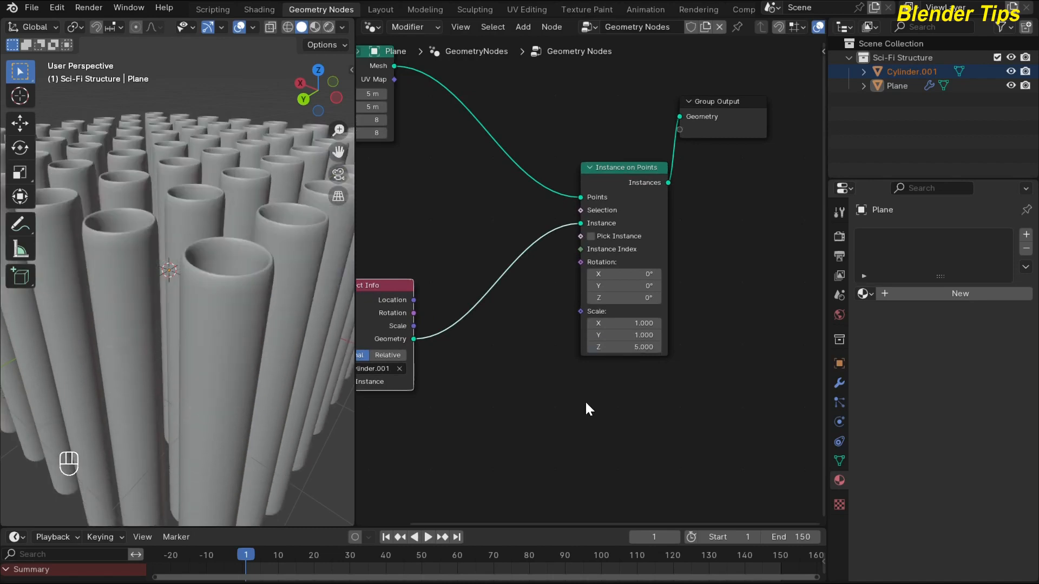
- Rearrange the nodes, placing Object Info closer to Instance on Points and the Grid node farther away from it
scroll(132, 327, down, 6)
middle_drag(132, 328, 153, 322)
scroll(172, 327, up, 3)
scroll(426, 196, down, 5)
middle_drag(444, 202, 515, 202)
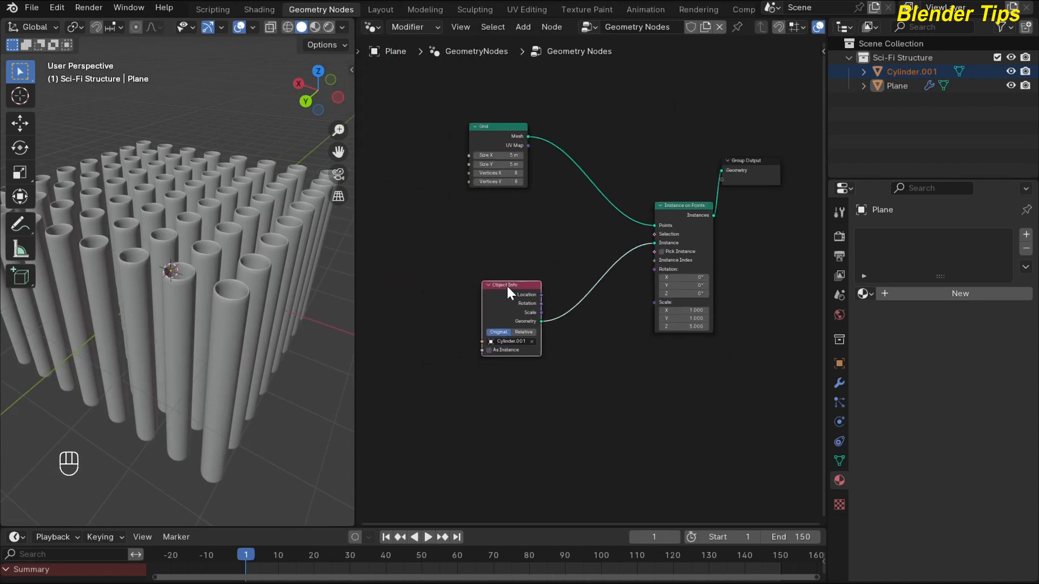
drag(508, 287, 563, 282)
drag(497, 152, 395, 179)
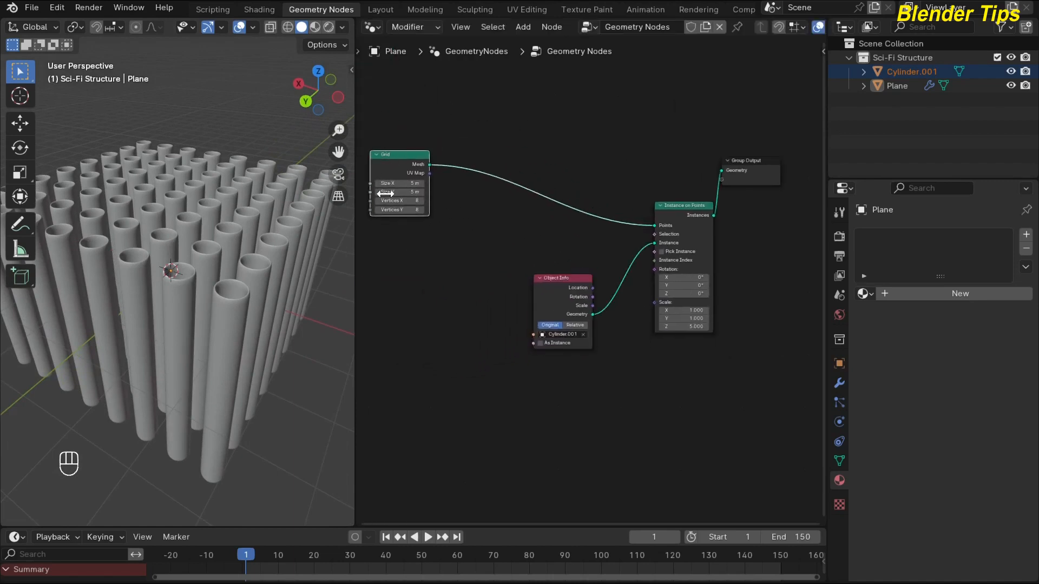
- Add a Set Position node and insert it on the link between Grid and Instance on Points
middle_drag(433, 291, 501, 287)
key(shift+a)
text(SET)
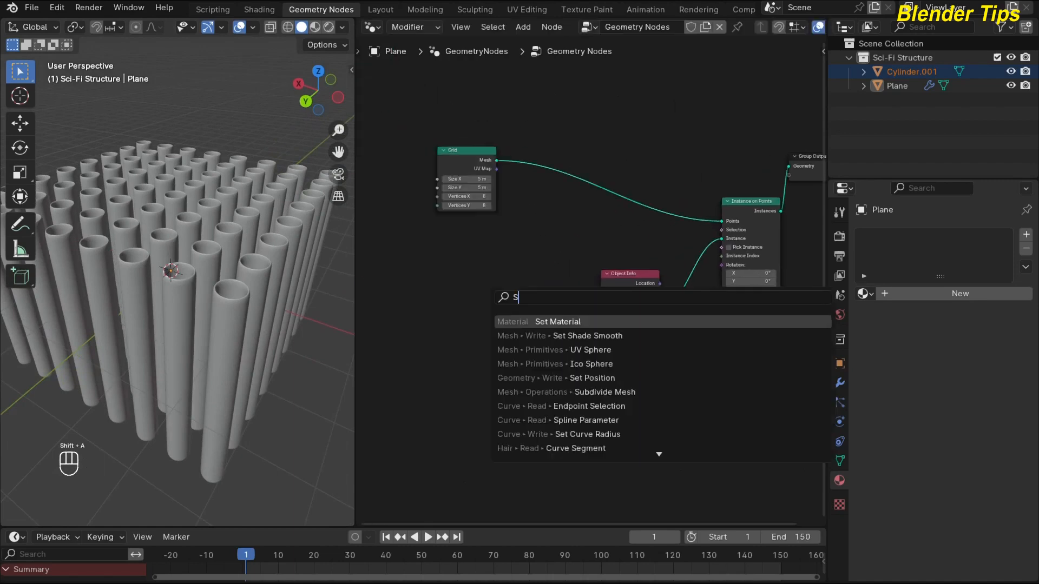
key(Down)
key(Down)
key(Return)
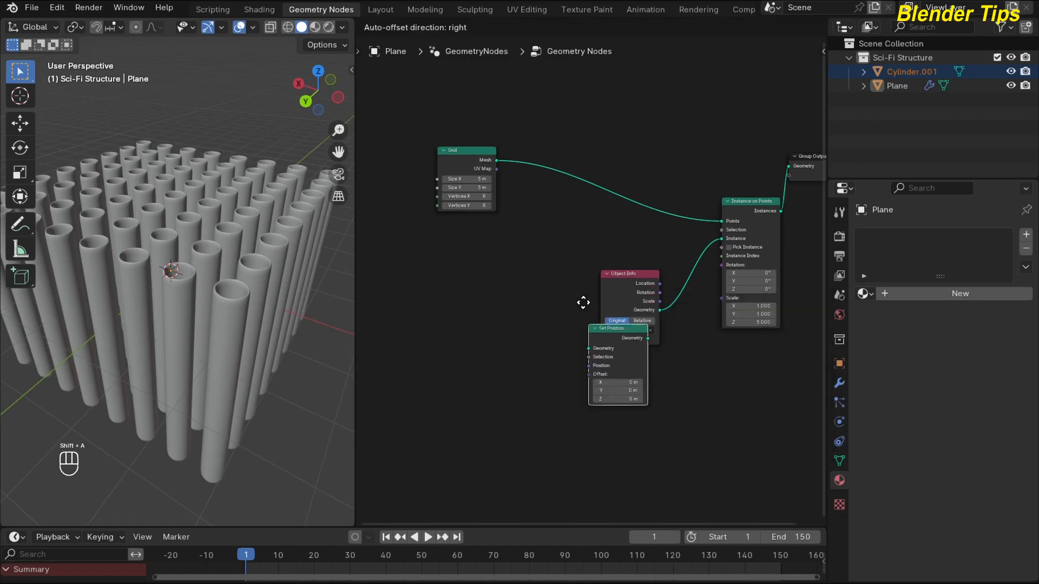
click(564, 173)
middle_drag(499, 262, 489, 230)
scroll(523, 205, up, 2)
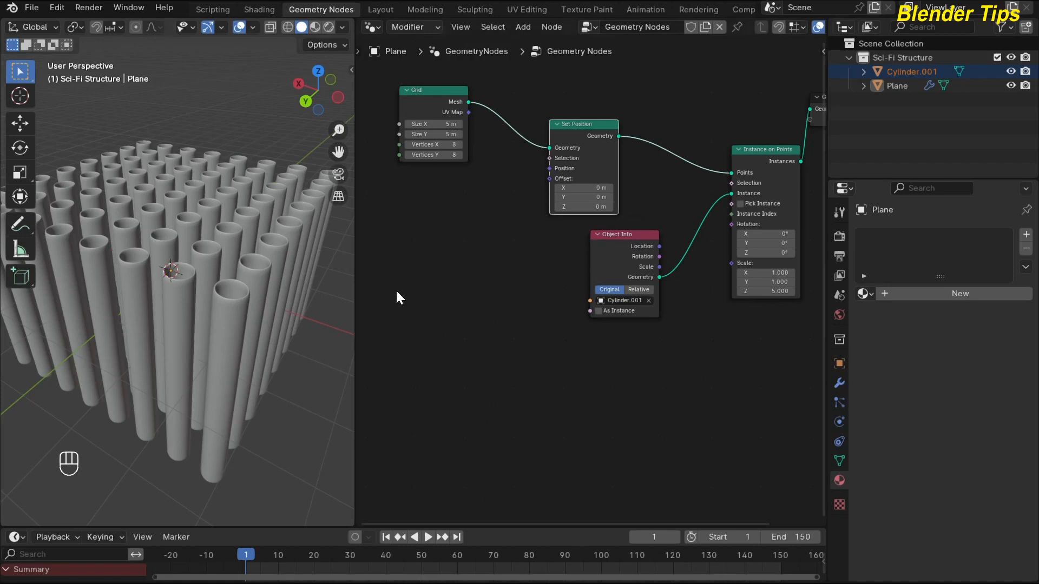
- Add a Combine XYZ node below the Grid node and connect its Vector to the Set Position node's Offset
middle_drag(485, 308, 517, 318)
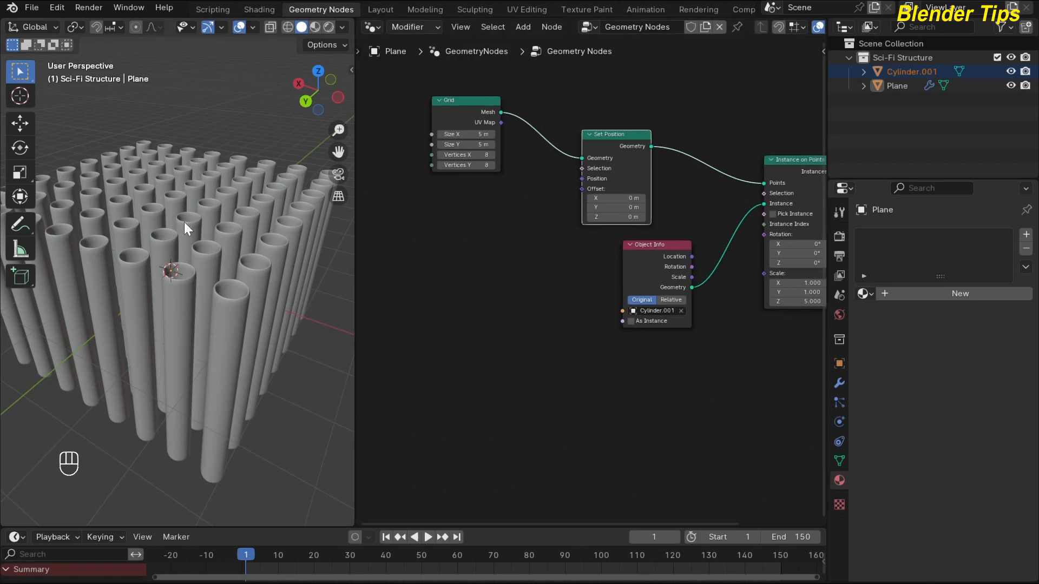
middle_drag(504, 281, 514, 295)
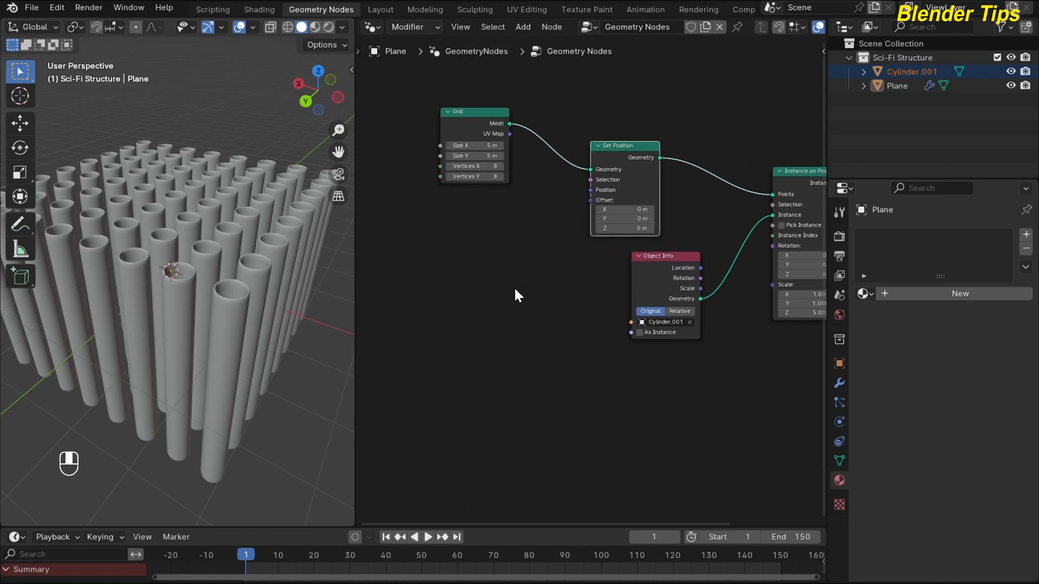
key(shift+a)
text(c)
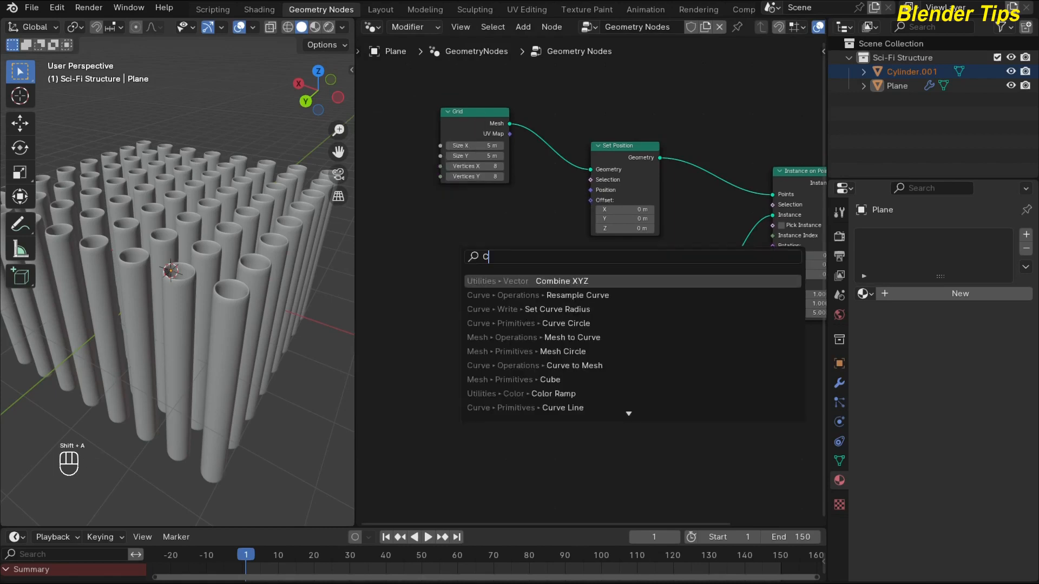
text(om)
key(Down)
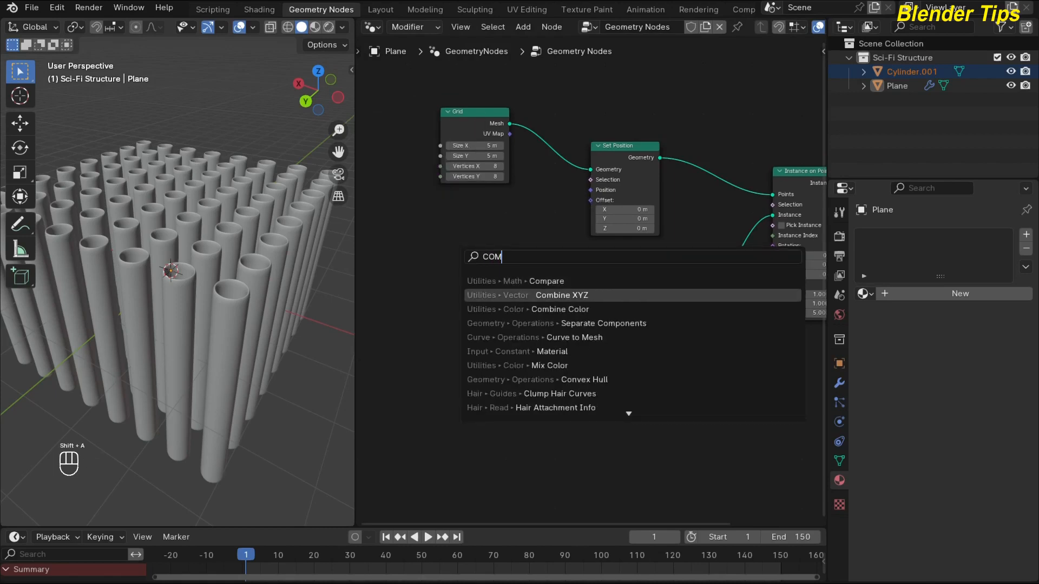
key(Return)
drag(522, 243, 591, 200)
middle_drag(587, 297, 630, 302)
drag(524, 246, 554, 241)
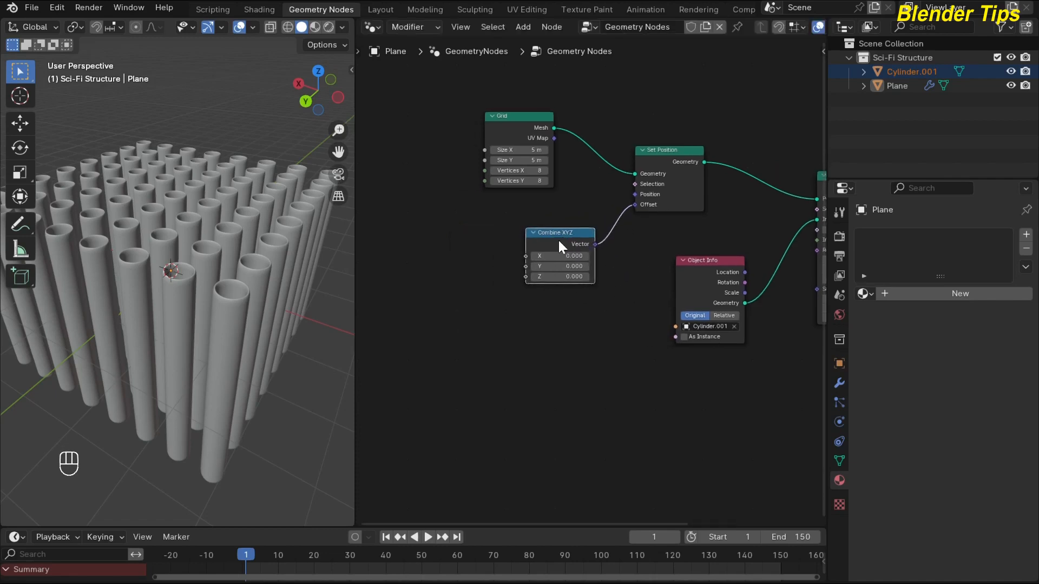
- Add a Noise Texture node and connect its Fac output to the Z input of Combine XYZ
middle_drag(482, 327, 513, 314)
click(478, 311)
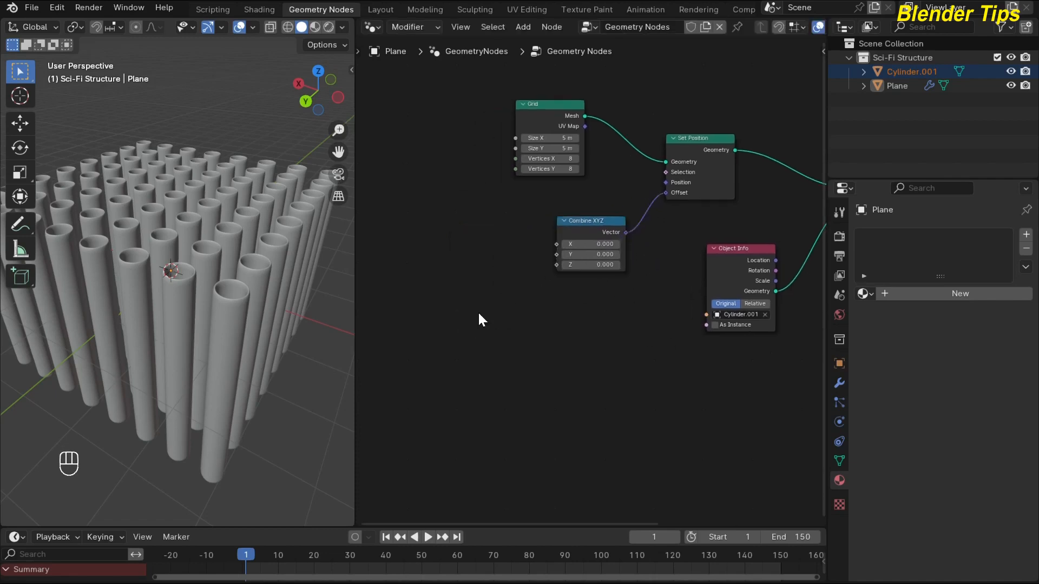
key(shift+a)
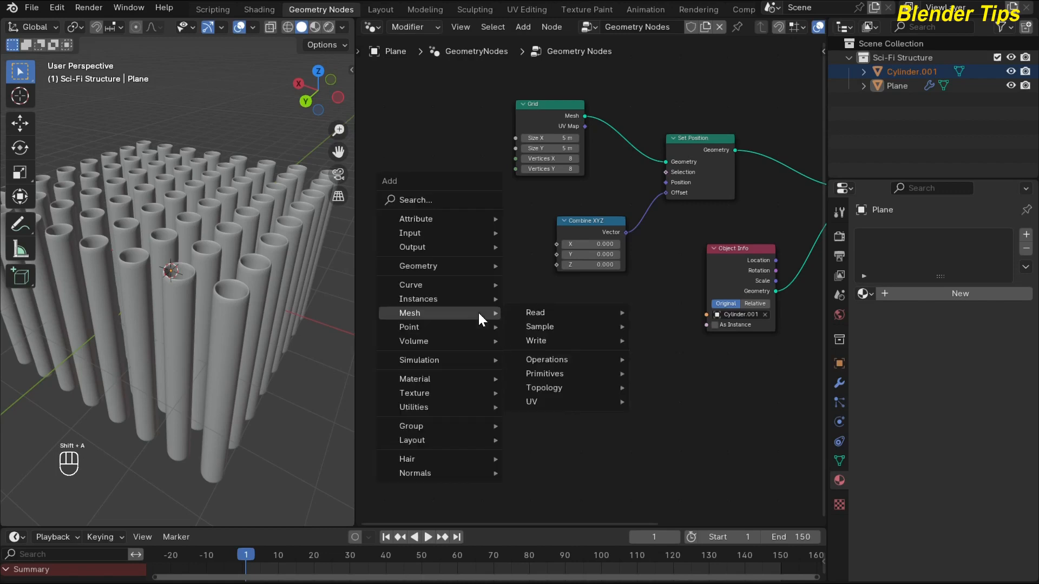
text(NOI)
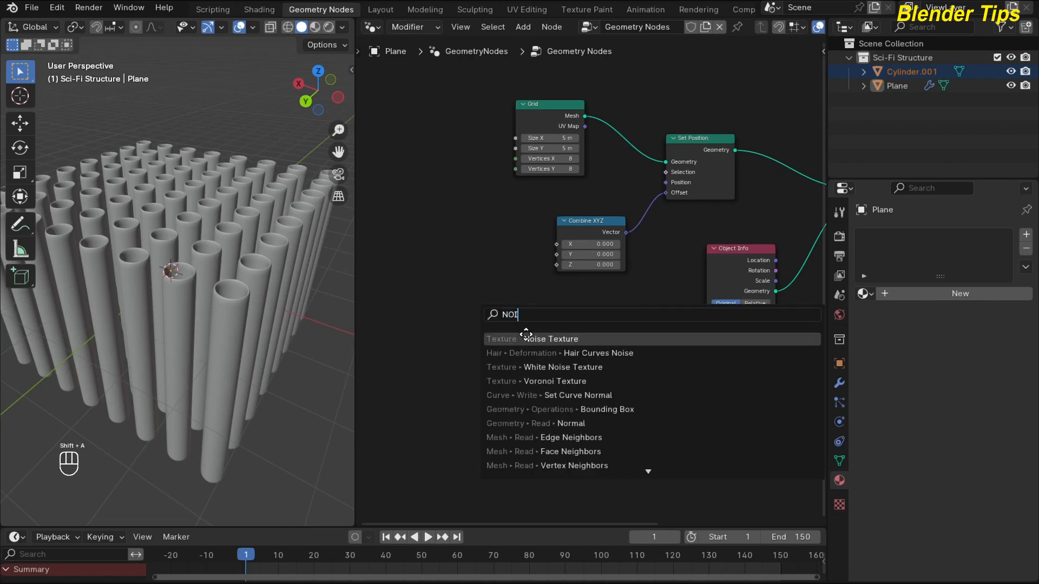
key(Return)
click(439, 322)
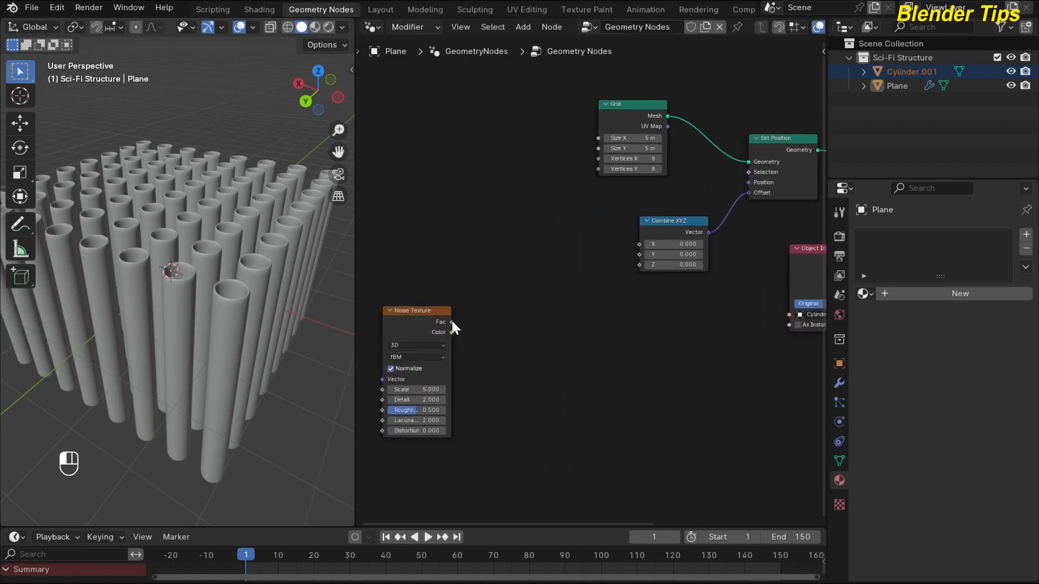
drag(452, 322, 633, 263)
- Set the Noise Texture's Detail to 0 and switch its dimensions to 4D
scroll(132, 177, down, 2)
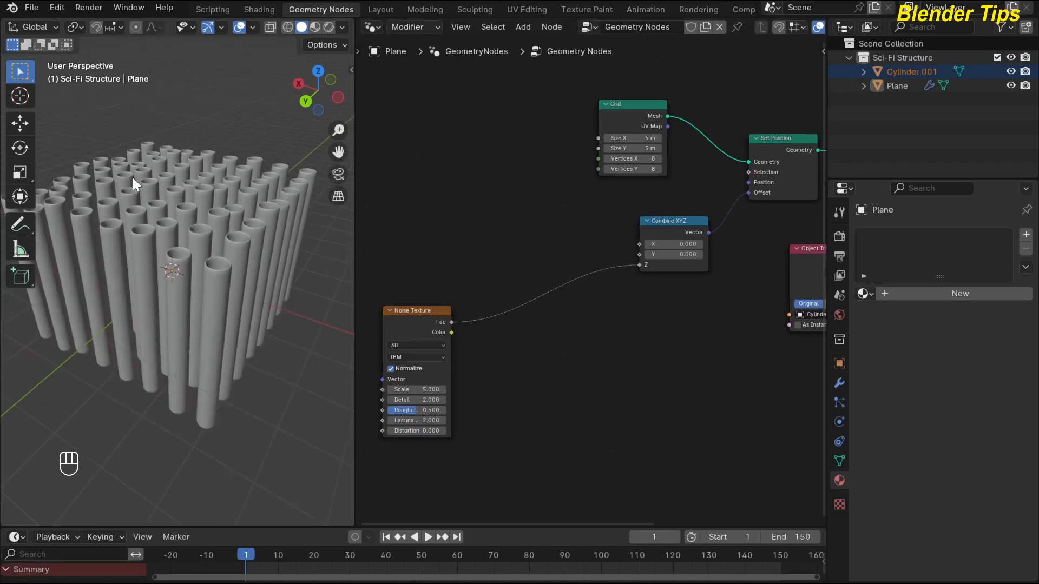
middle_drag(132, 177, 180, 185)
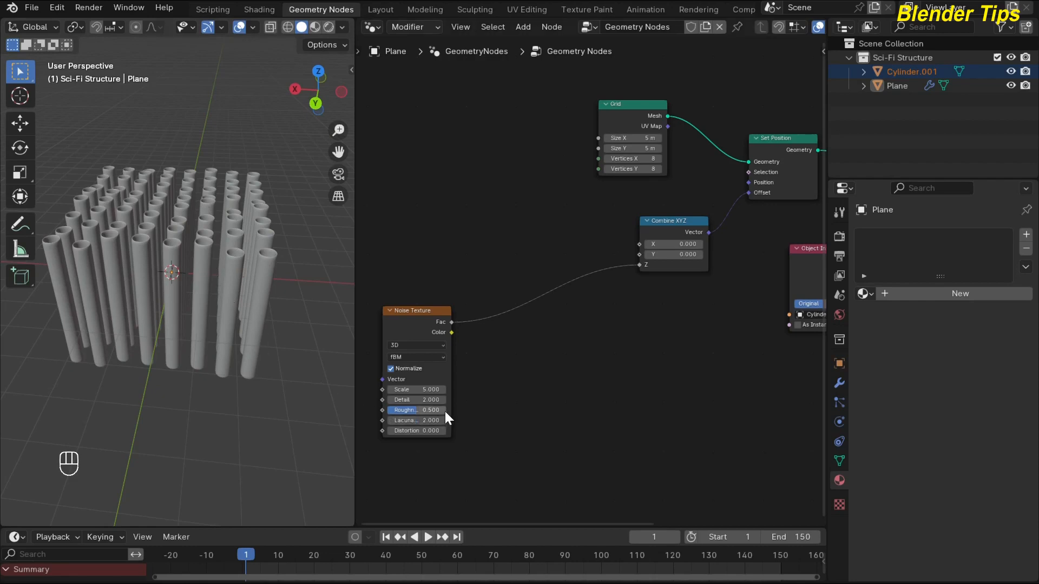
mouse_move(416, 401)
mouse_down()
mouse_move(427, 401)
mouse_move(416, 401)
mouse_up()
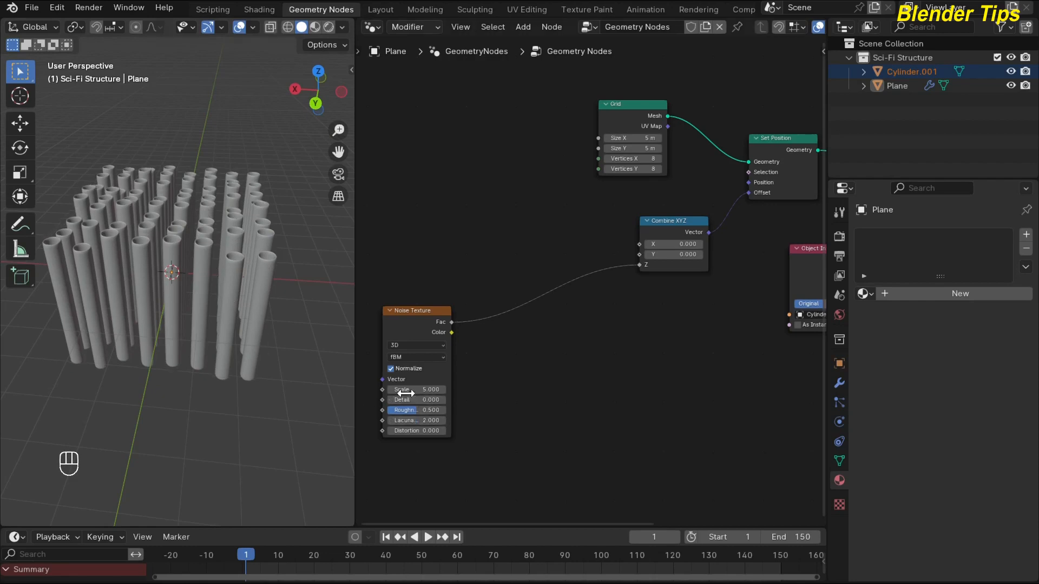
click(415, 345)
click(409, 398)
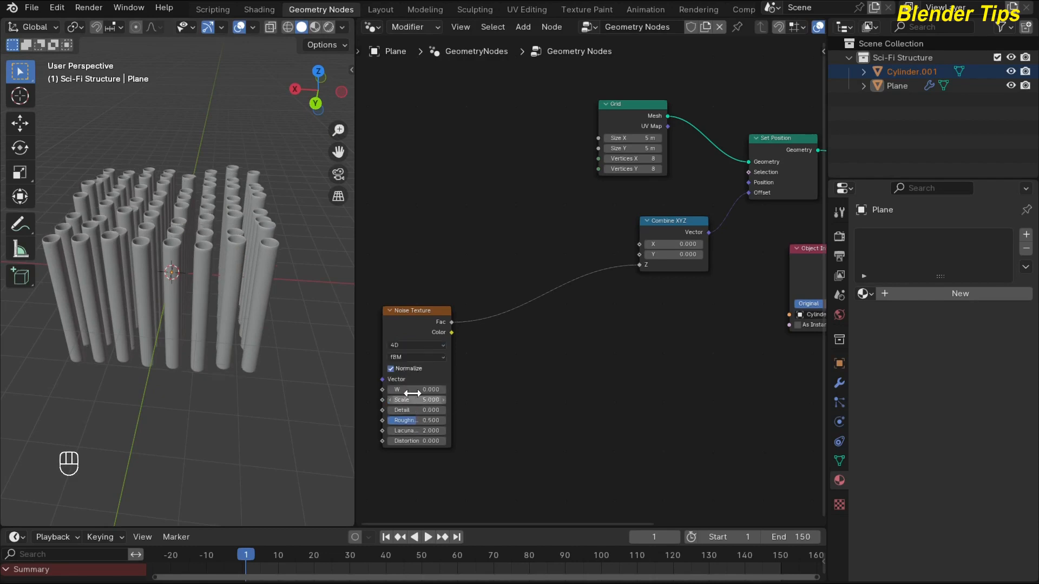
- Set the Noise Texture's Scale to 10 and check the cylinders' height variation
middle_drag(490, 361, 531, 336)
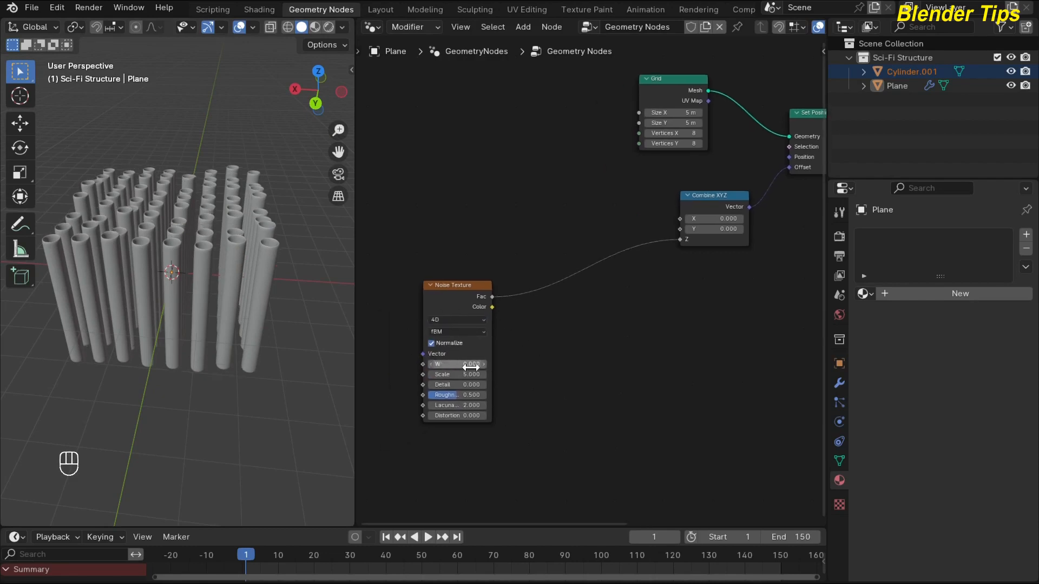
scroll(530, 349, up, 3)
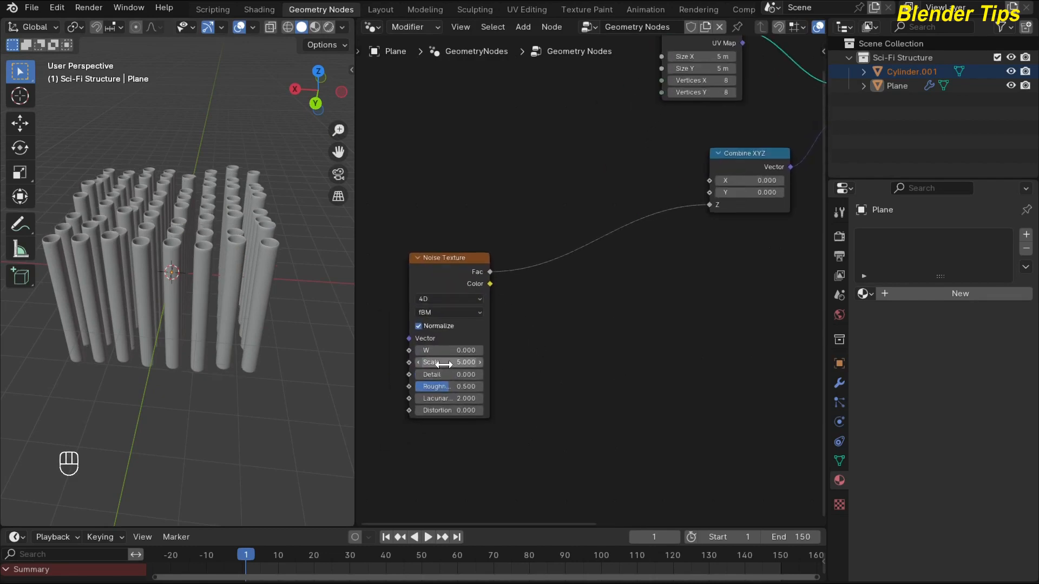
click(463, 362)
text(10)
key(Return)
middle_drag(232, 259, 129, 244)
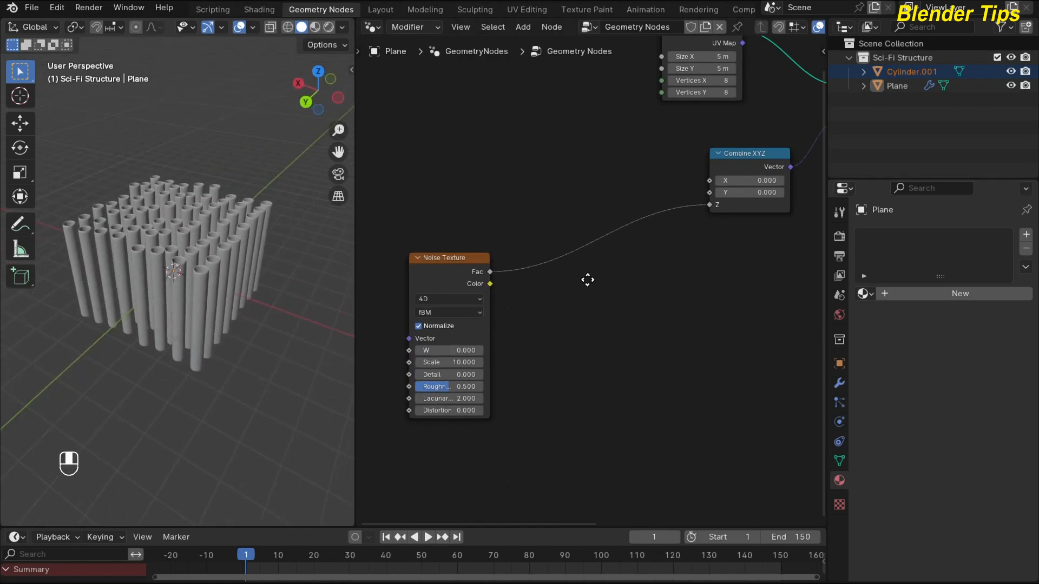
- Add a Math node set to Add on the link between Noise Texture and Combine XYZ
middle_drag(587, 280, 578, 284)
drag(435, 267, 433, 243)
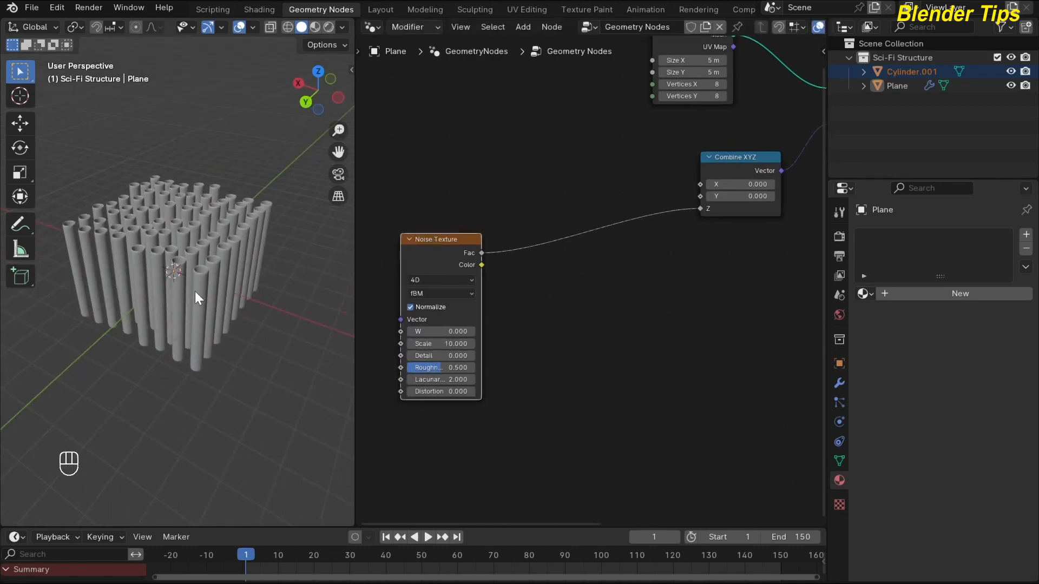
scroll(542, 307, up, 2)
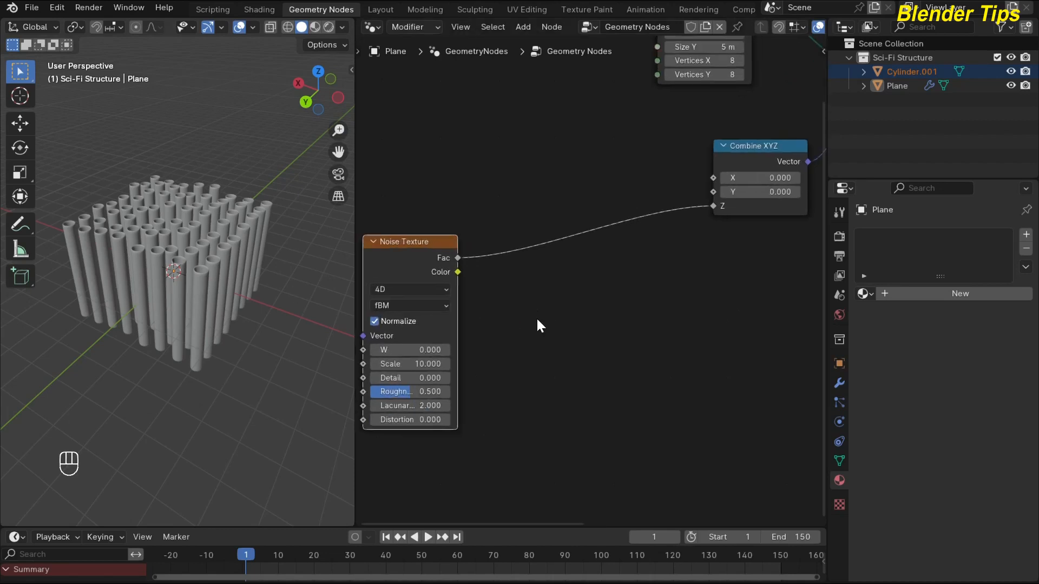
key(shift+a)
text(MATH)
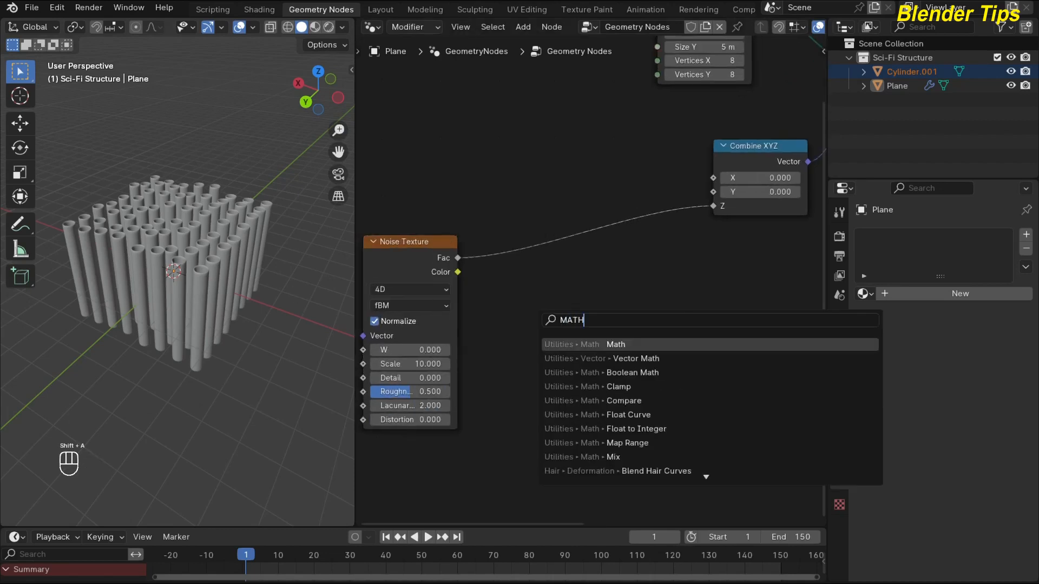
key(Return)
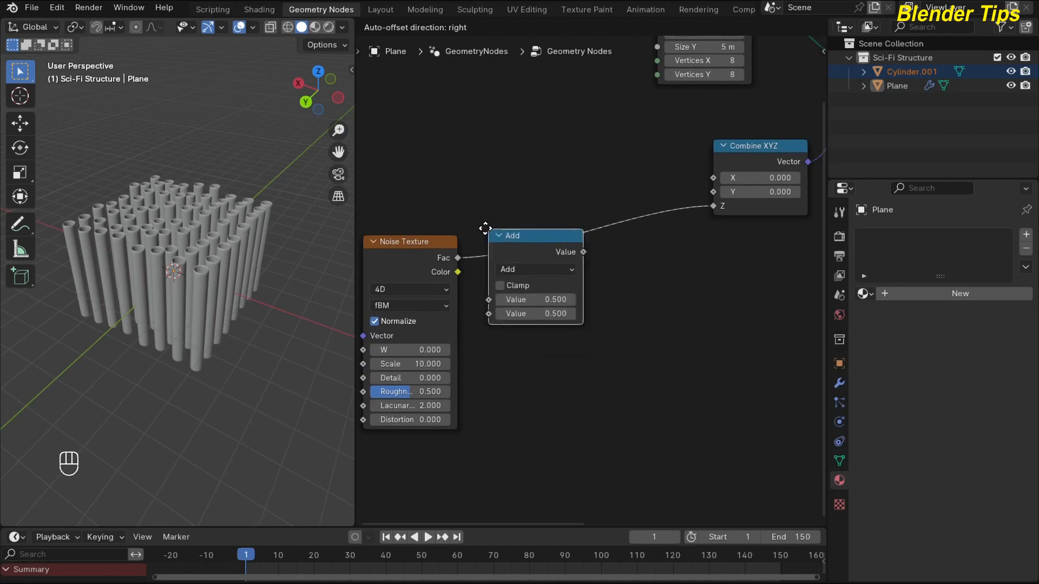
click(476, 228)
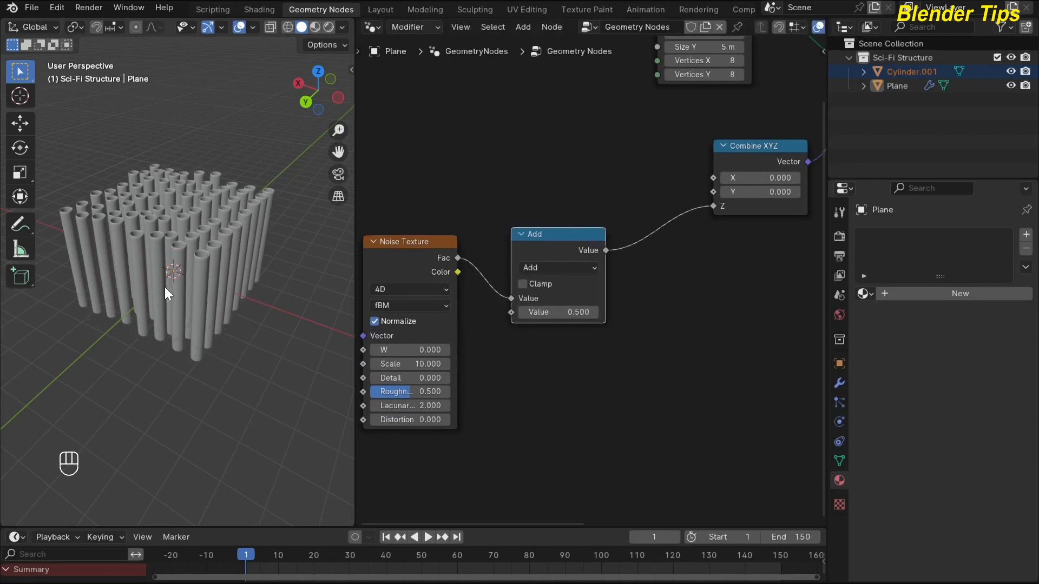
- Set the Math Add node's second value to -0.5 while viewing the cylinders from the front
key(KP_1)
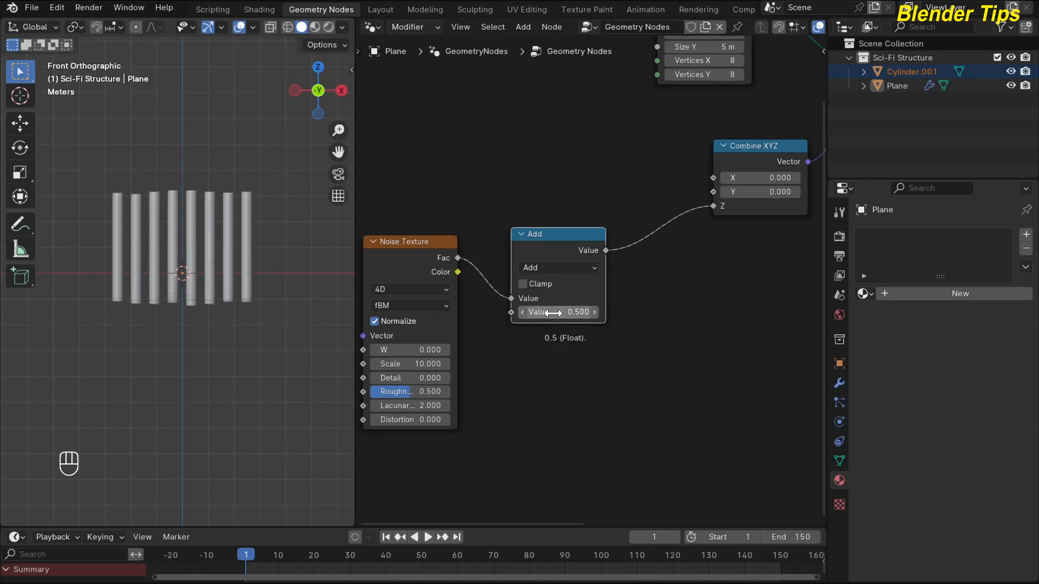
shift+drag(557, 312, 482, 312)
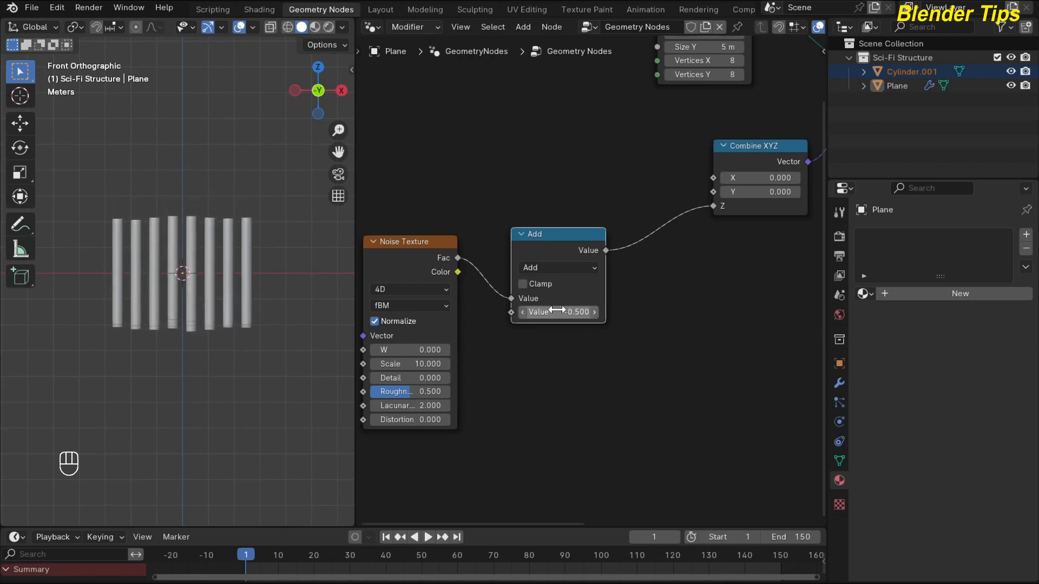
middle_drag(221, 239, 155, 287)
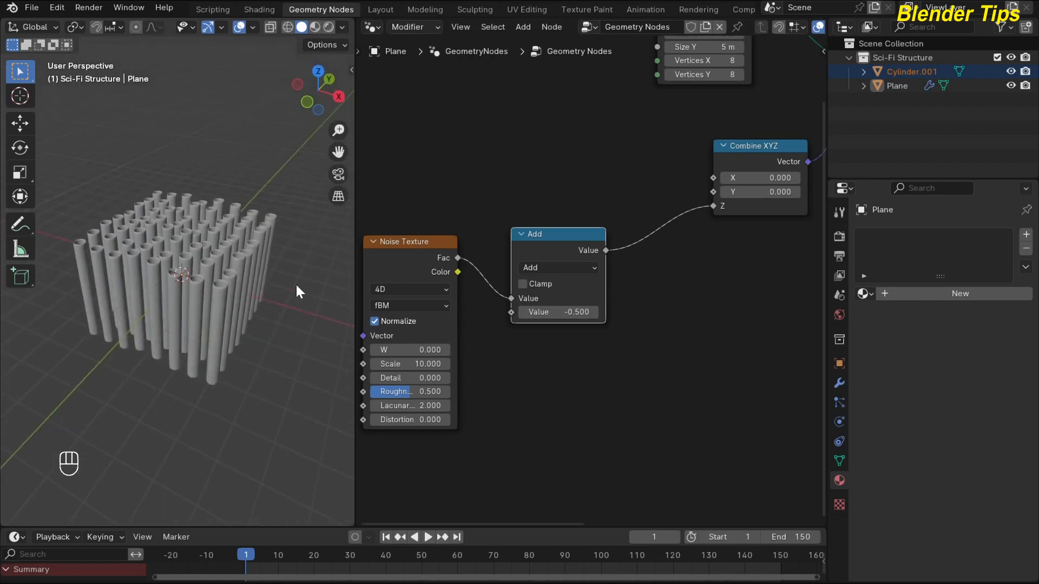
- Insert a Vector Math node between the Math Add node and Combine XYZ, with its operation set to Scale
scroll(566, 361, down, 1)
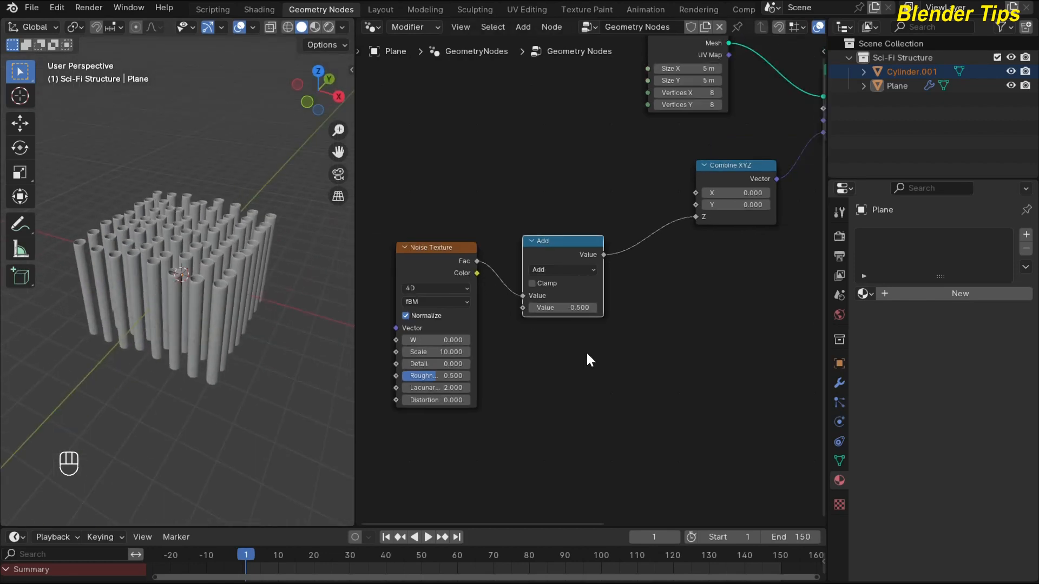
middle_drag(571, 375, 565, 366)
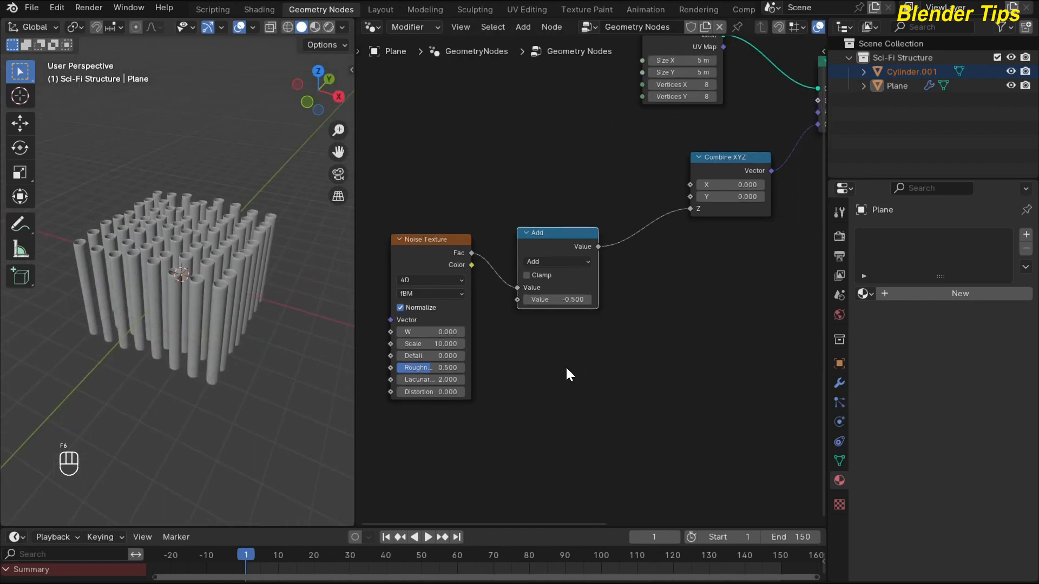
key(F6)
key(shift+a)
text(VEC)
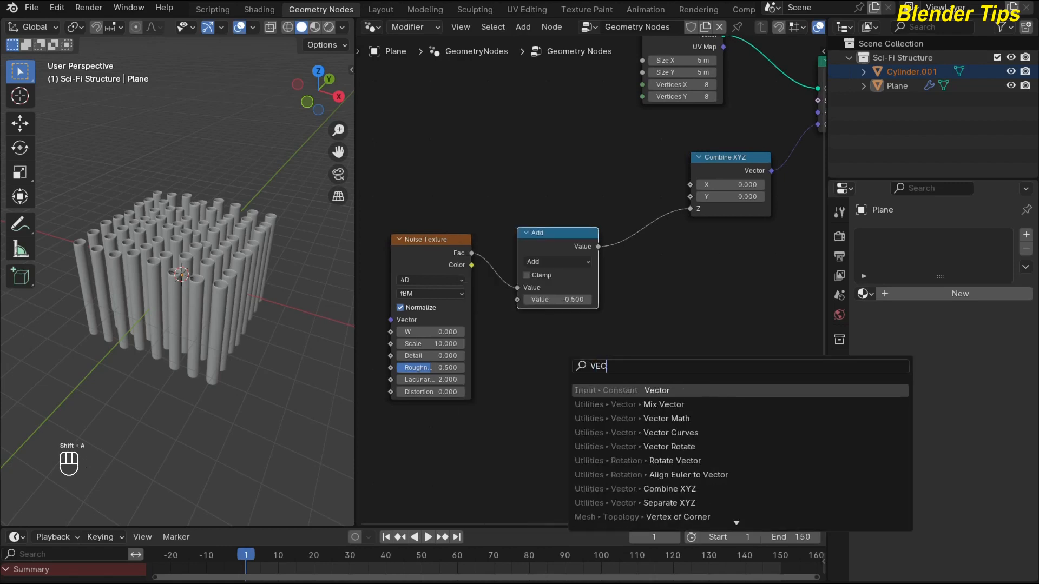
key(Return)
click(628, 238)
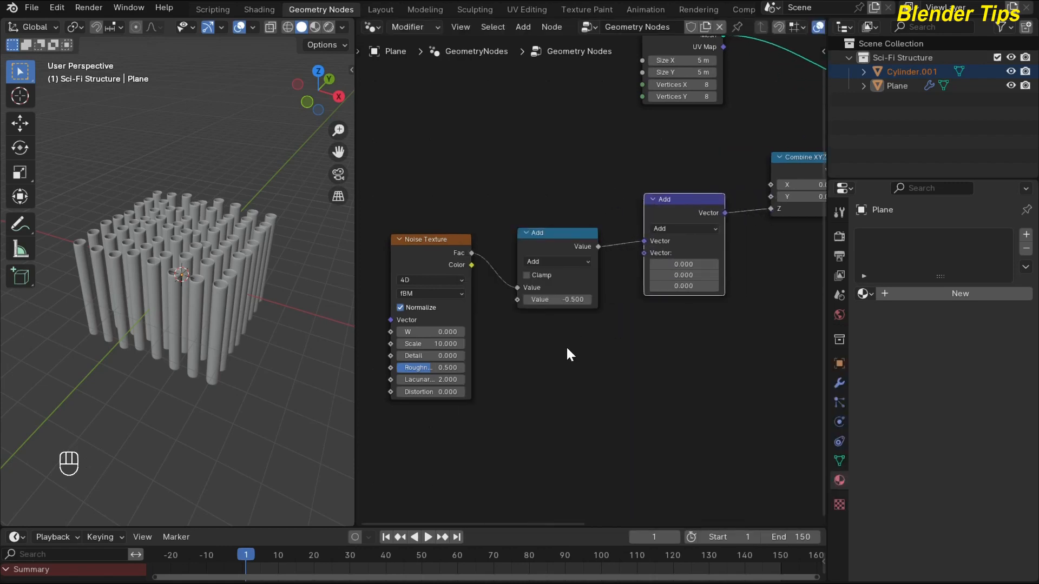
click(631, 230)
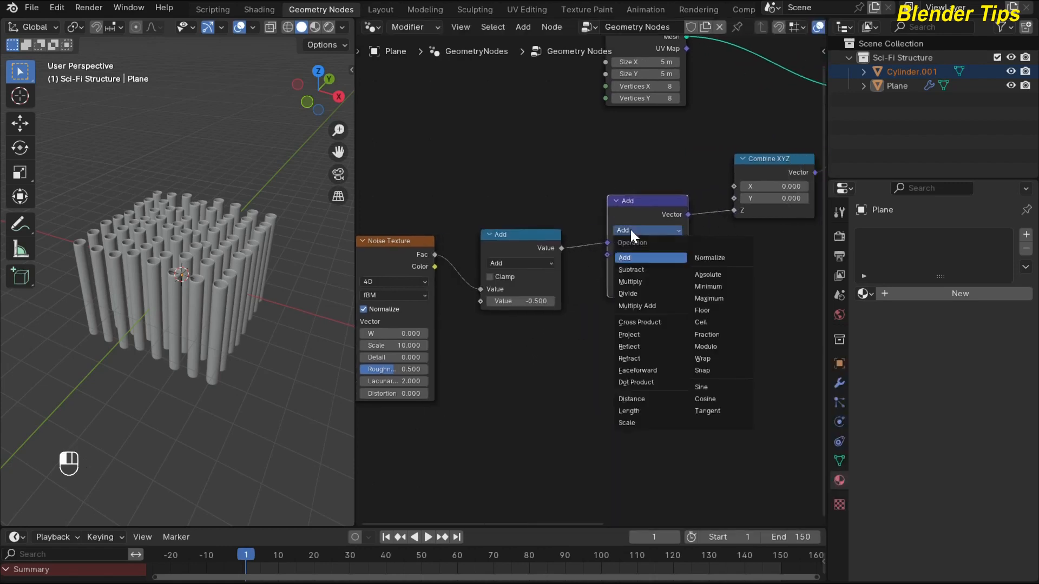
click(628, 423)
- Set the Scale value of the Vector Math Scale node to 6 to increase the cylinders' height variation
scroll(597, 375, up, 3)
middle_drag(634, 335, 598, 366)
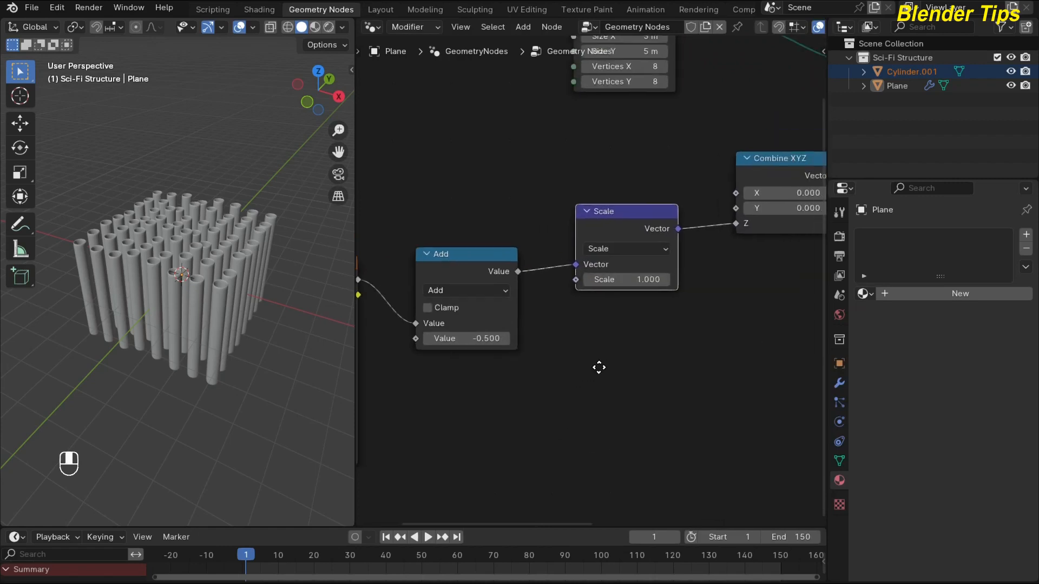
click(606, 280)
drag(628, 279, 752, 280)
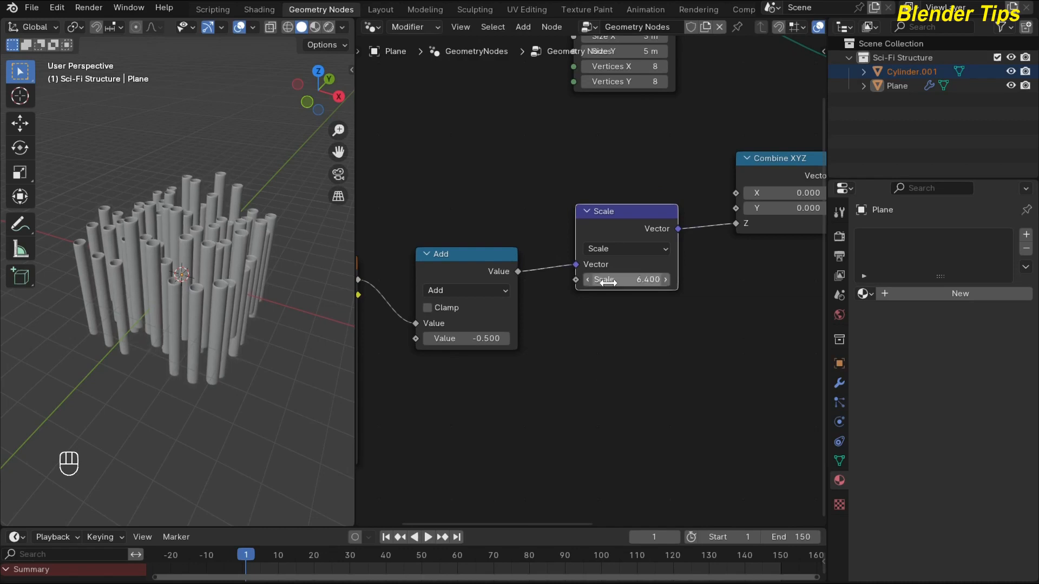
click(626, 279)
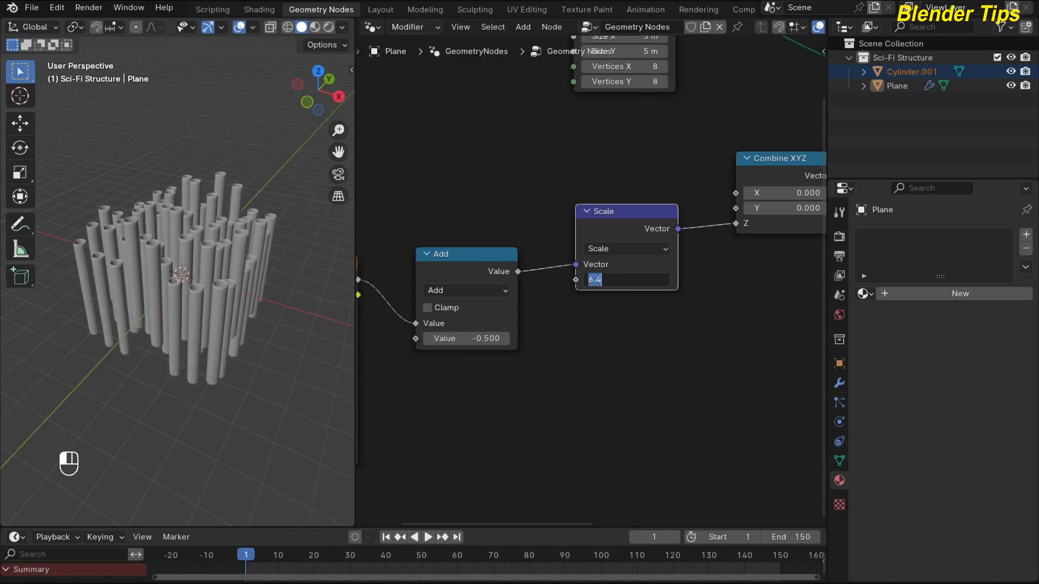
text(6)
key(Return)
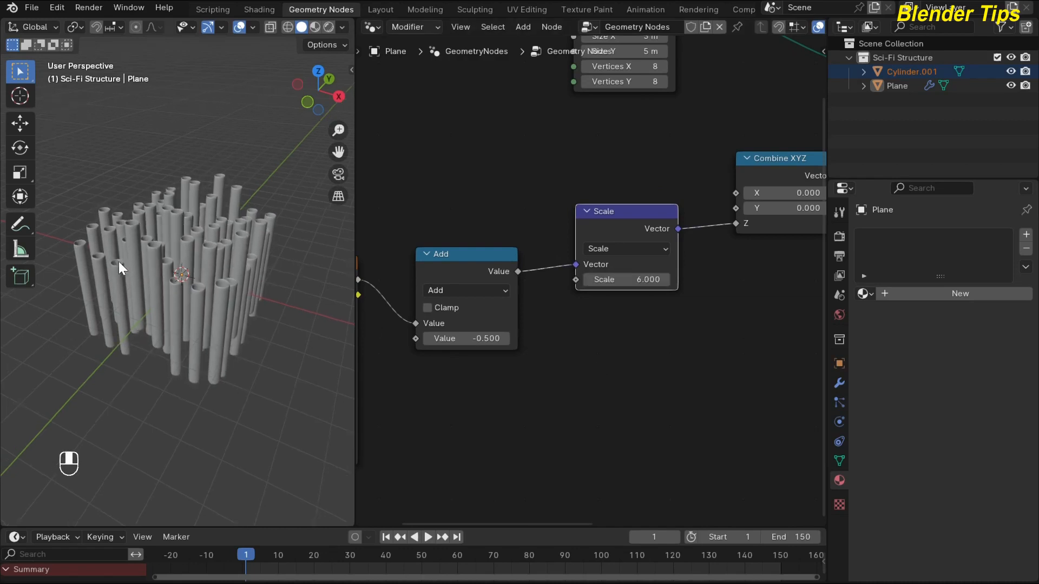
middle_drag(119, 261, 131, 239)
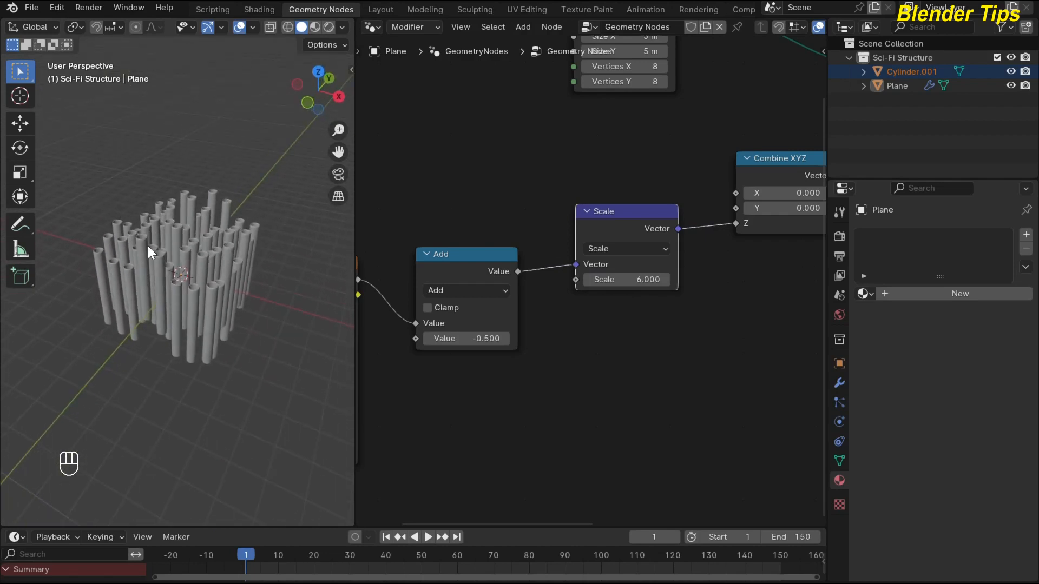
- Add a plane mesh and scale it up about 15.6 times as a ground surface around the cylinders
scroll(146, 247, down, 3)
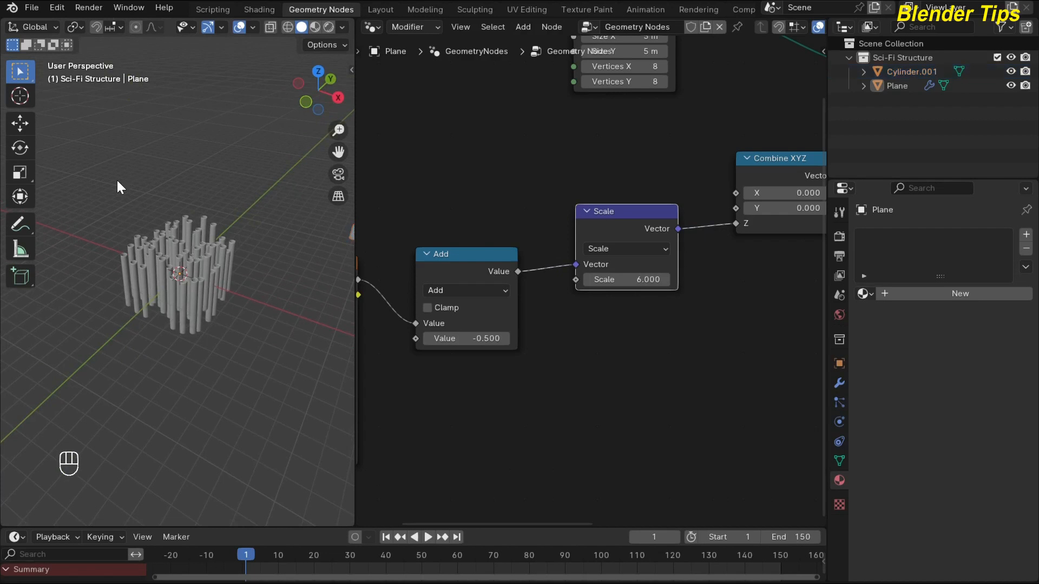
mouse_move(109, 201)
middle_down()
mouse_move(138, 213)
mouse_move(152, 198)
mouse_move(112, 205)
middle_up()
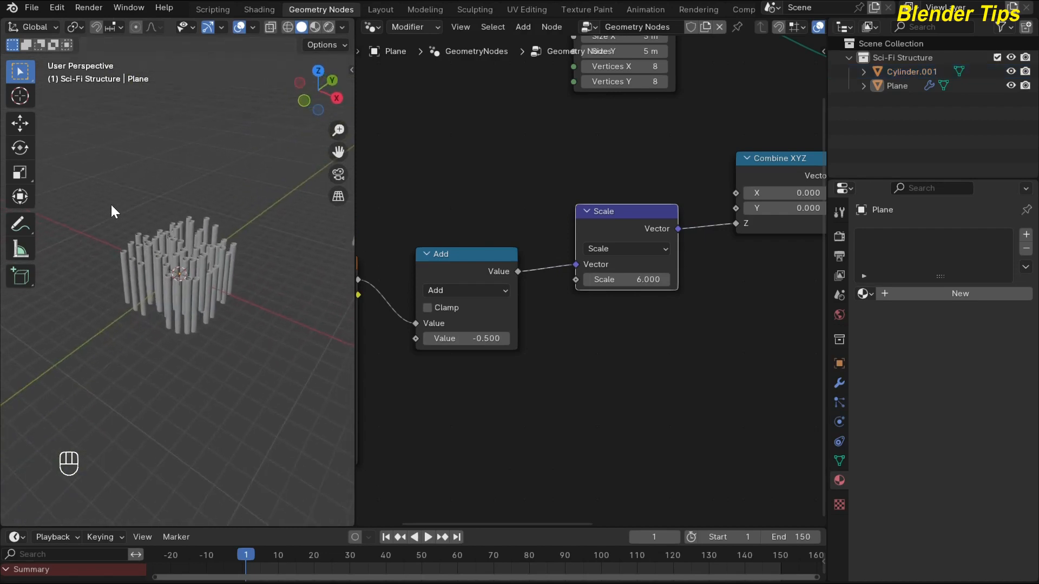
key(shift+a)
mouse_move(106, 203)
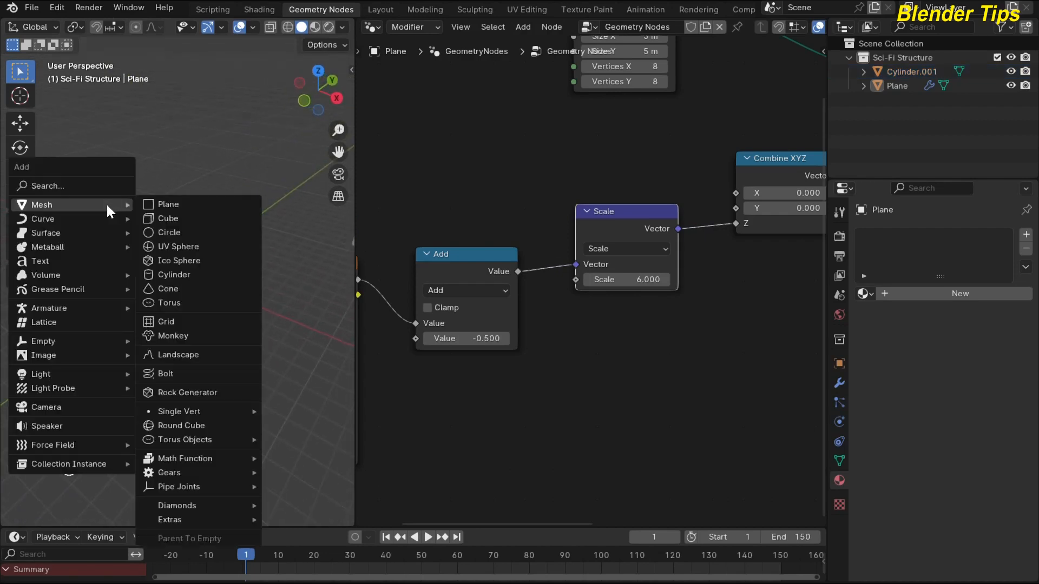
click(192, 207)
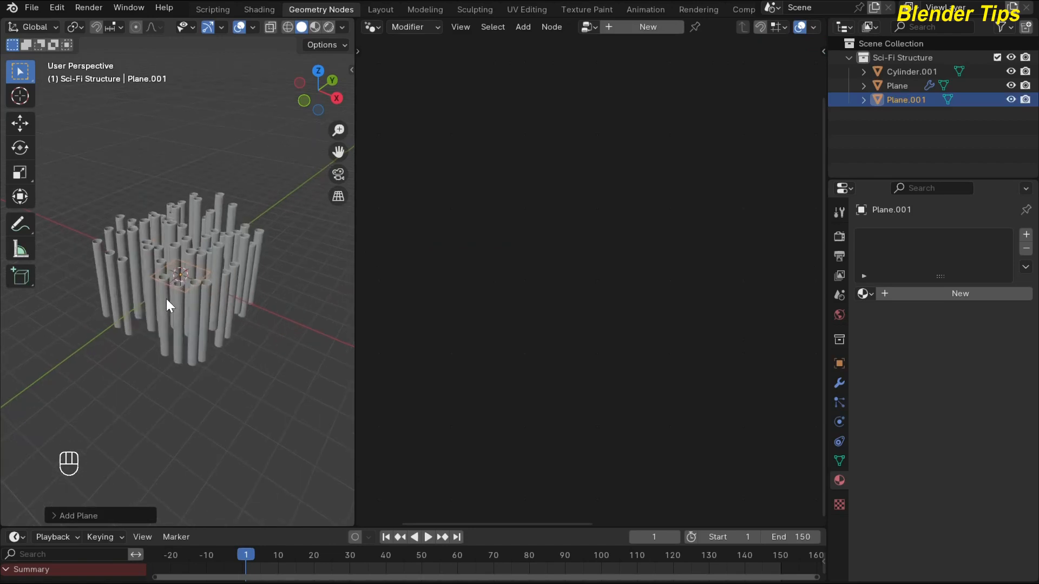
key(s)
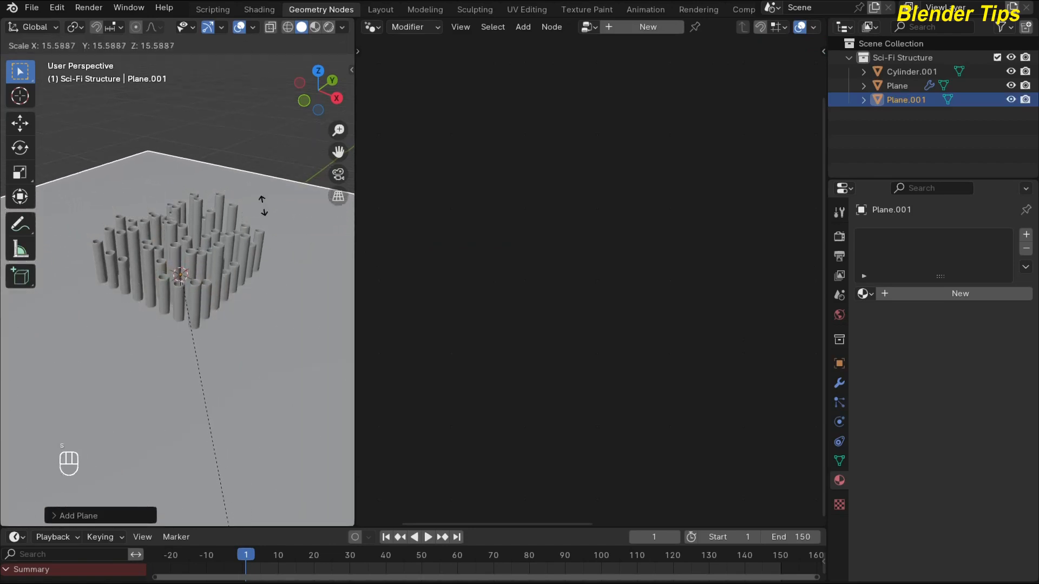
click(262, 213)
click(207, 145)
scroll(179, 202, up, 3)
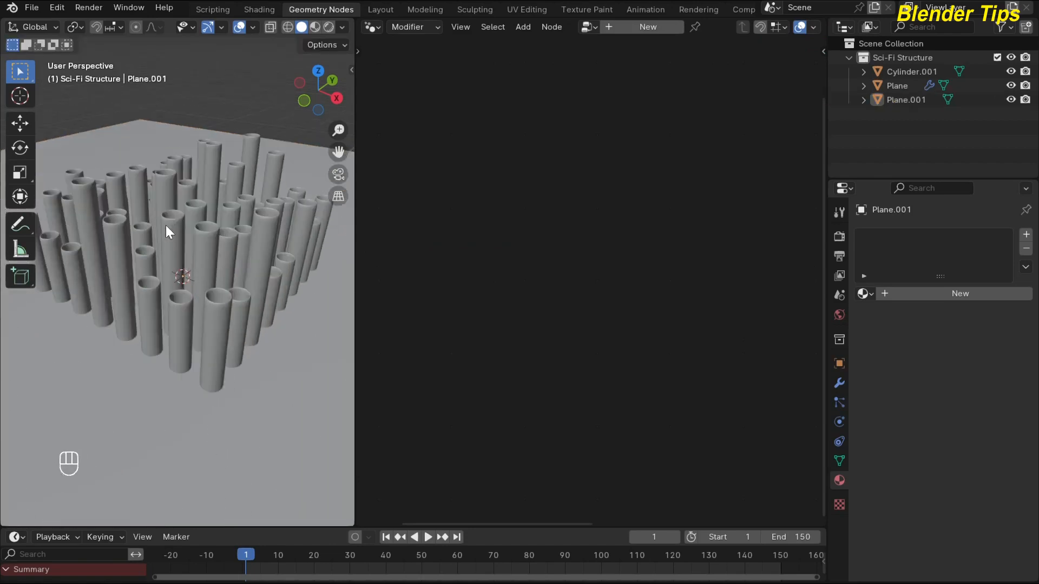
- Select the cylinder grid object and examine its arrangement above the ground plane and its geometry node tree
middle_drag(166, 225, 183, 240)
scroll(209, 225, down, 1)
click(184, 239)
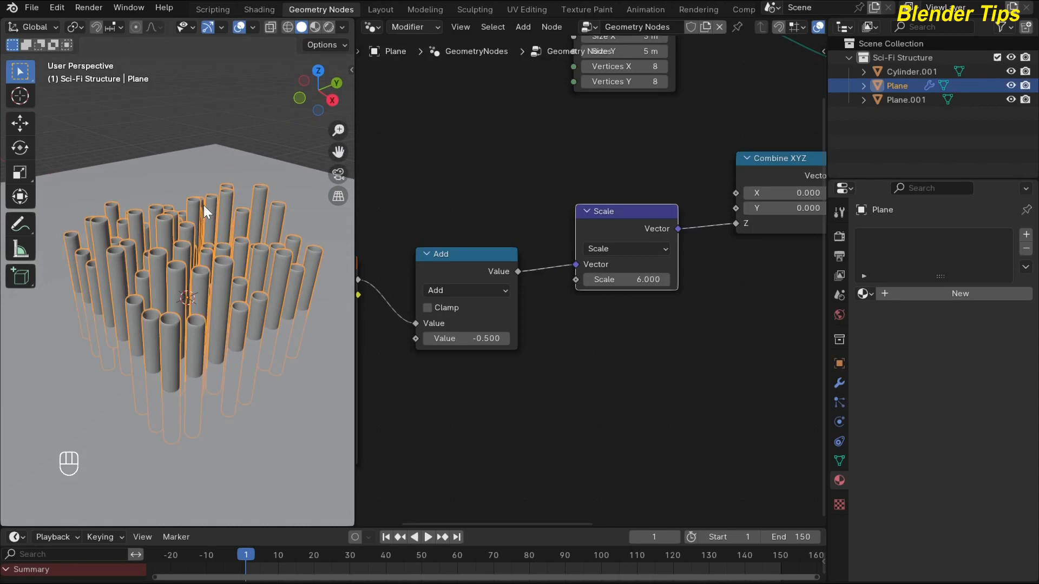
scroll(482, 150, down, 2)
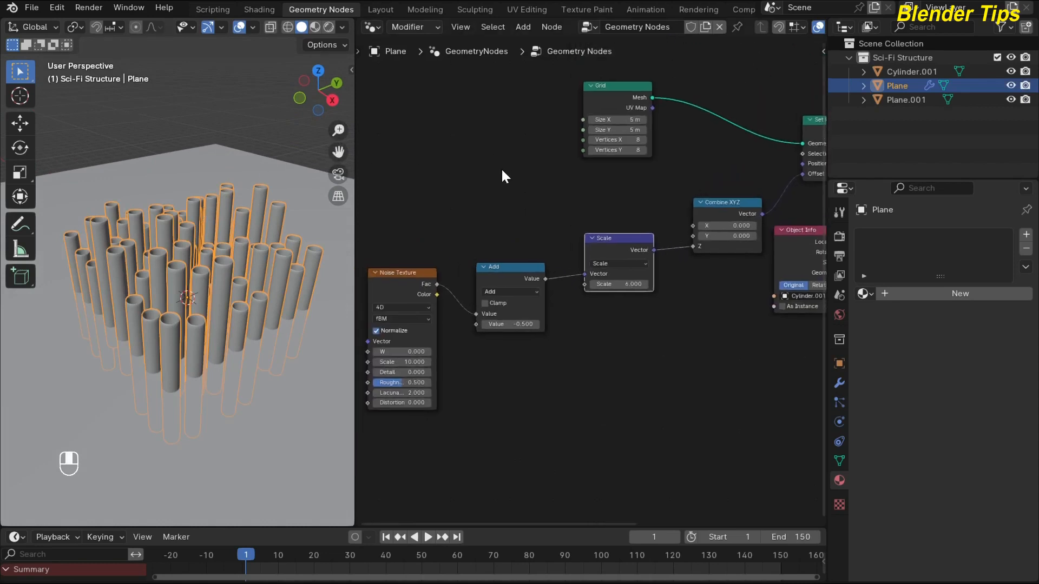
scroll(501, 168, down, 2)
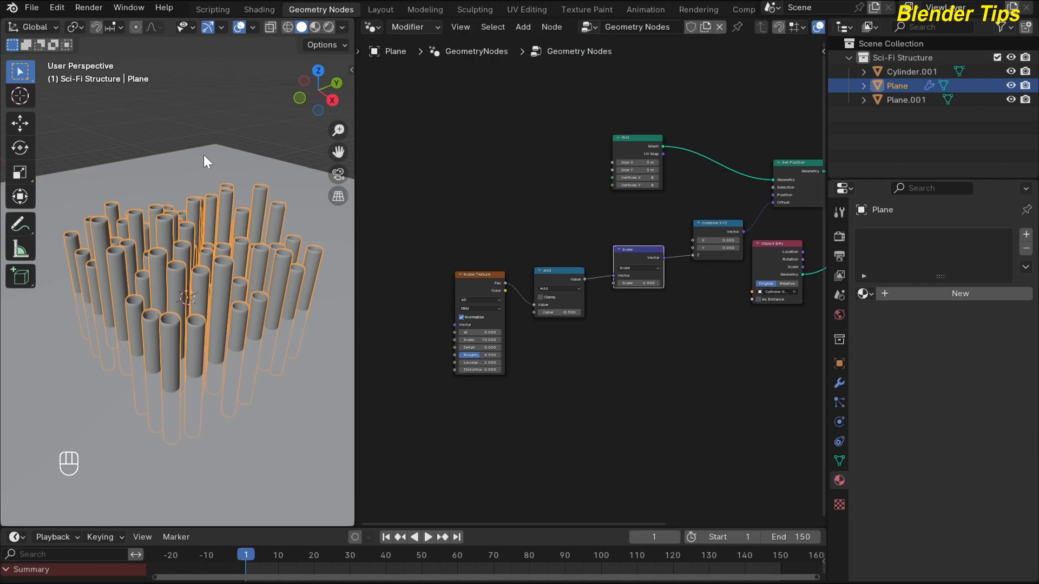
middle_drag(204, 155, 181, 148)
scroll(460, 154, down, 2)
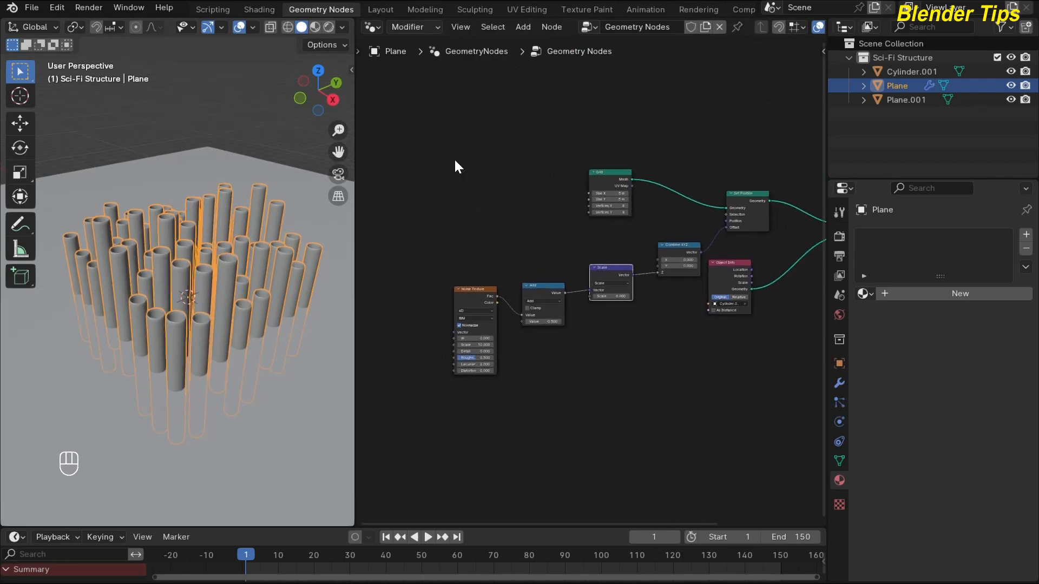
middle_drag(457, 152, 445, 160)
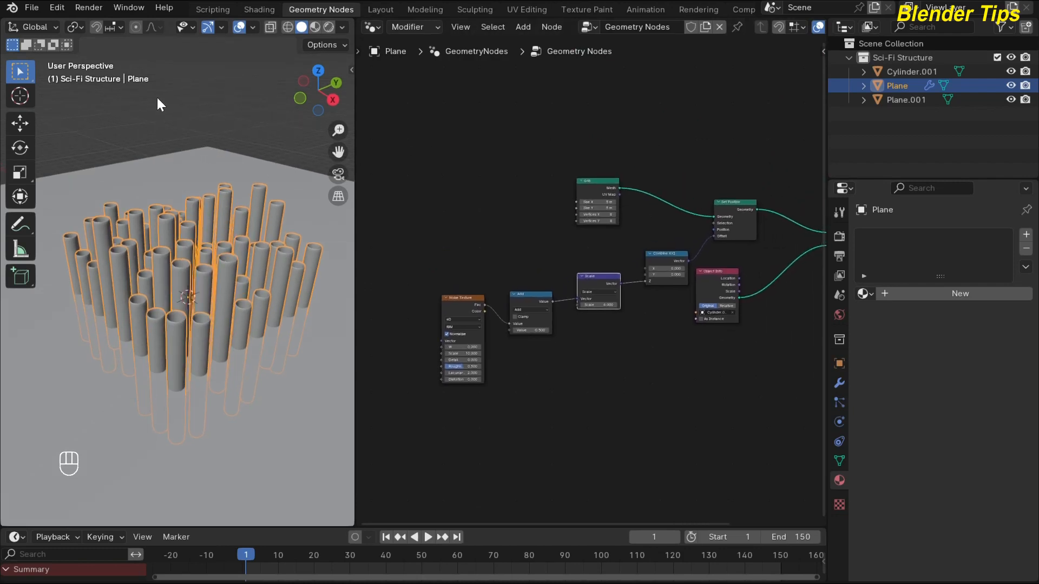
- Add another plane mesh and create a new geometry node tree on it
key(shift+a)
mouse_move(122, 112)
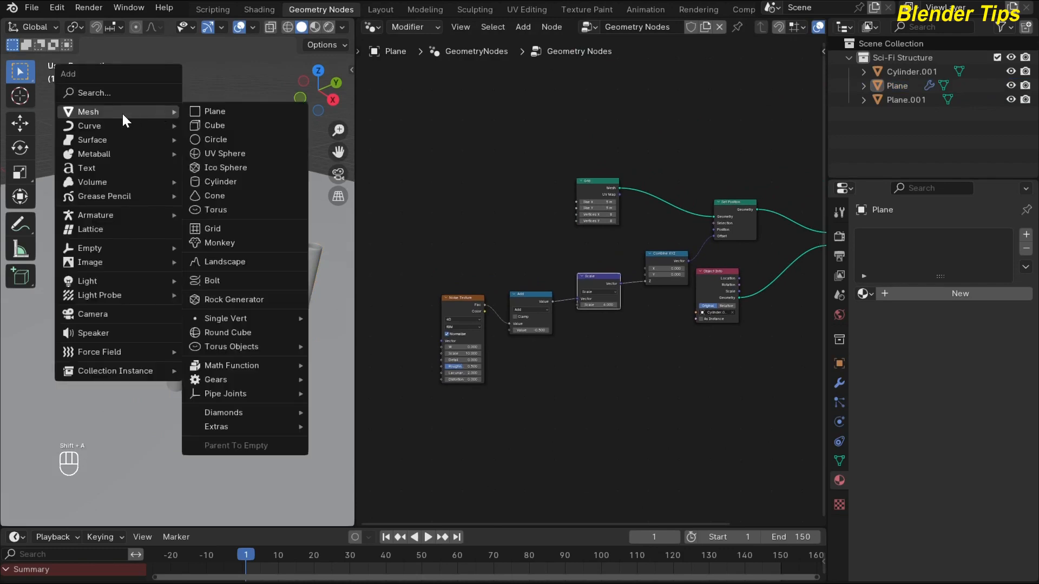
click(222, 112)
click(647, 27)
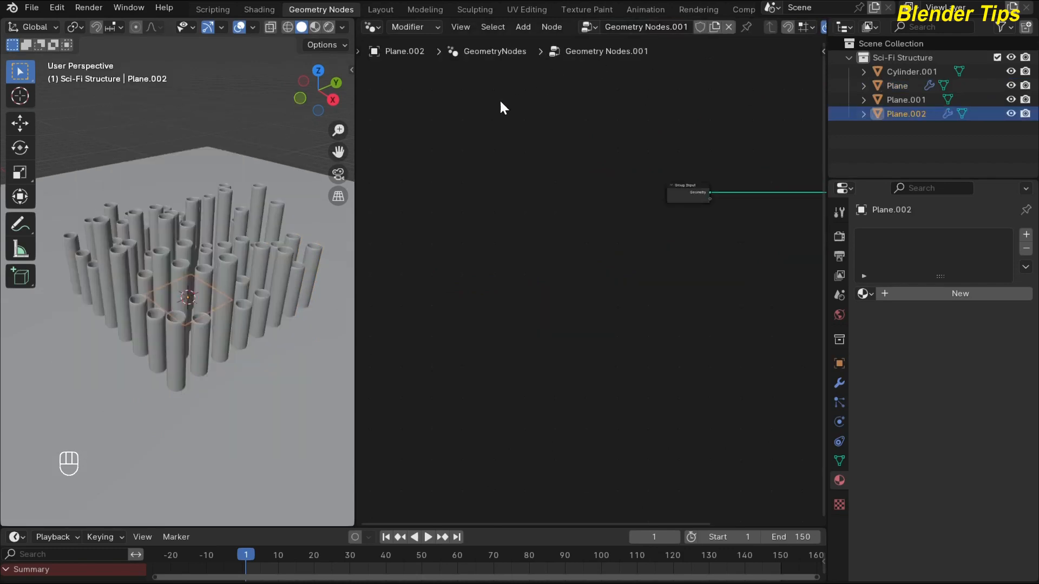
- Assign the existing Geometry Nodes tree to the newly added plane and make it a single-user copy
middle_drag(584, 153, 447, 197)
scroll(470, 181, up, 2)
click(582, 27)
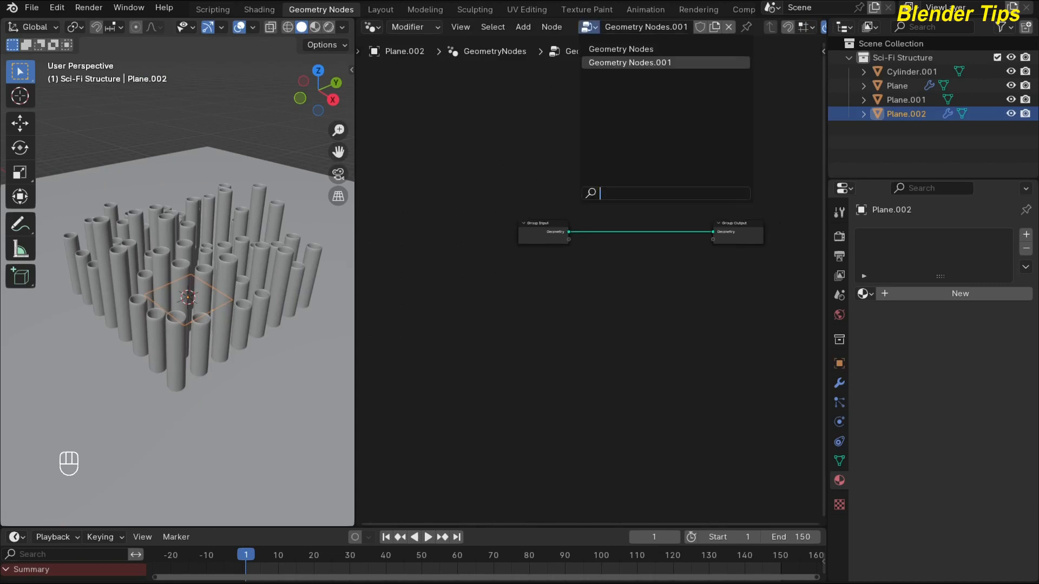
click(601, 50)
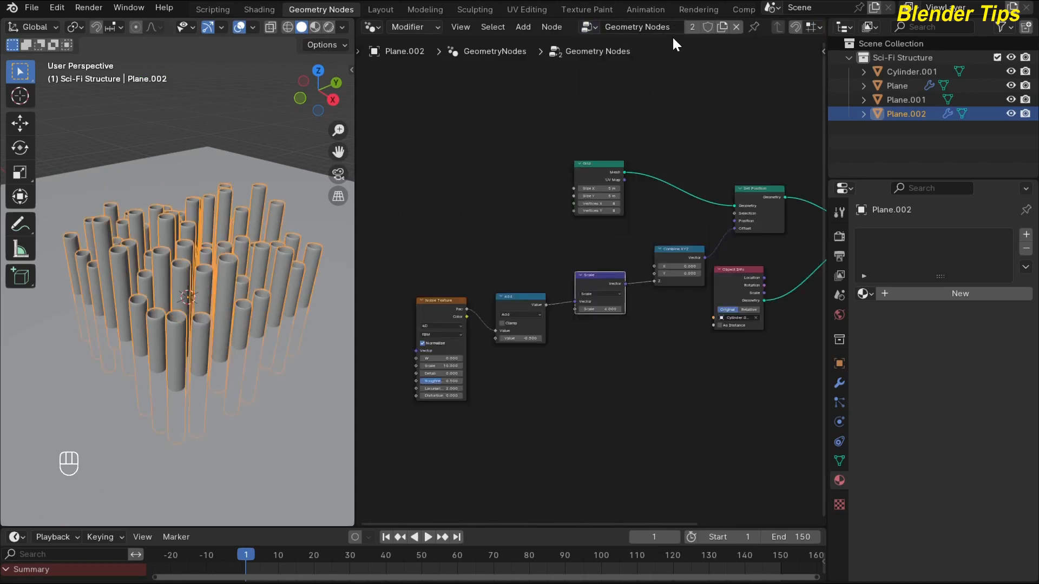
click(692, 27)
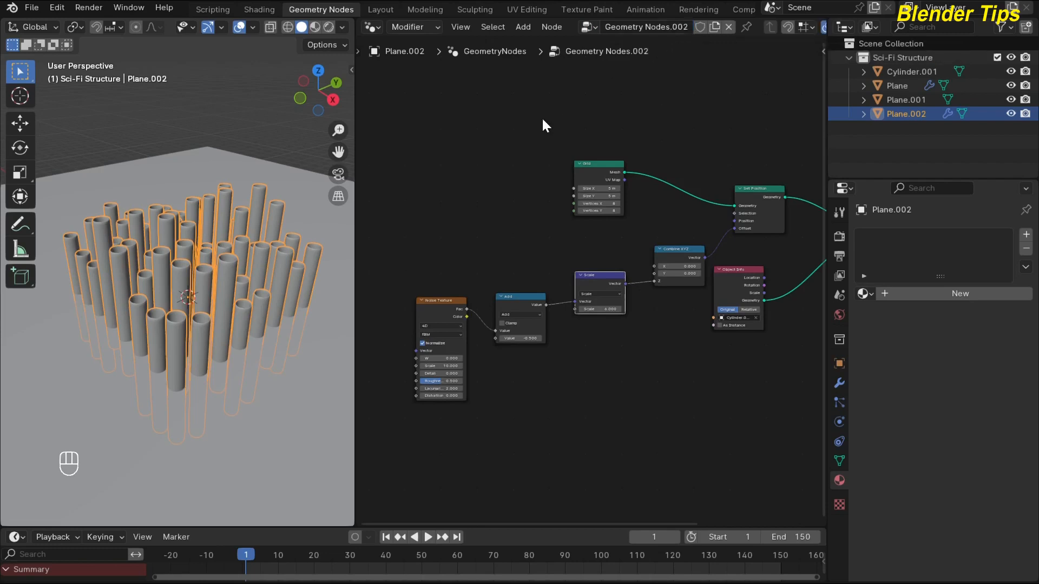
scroll(511, 149, down, 2)
middle_drag(510, 149, 481, 133)
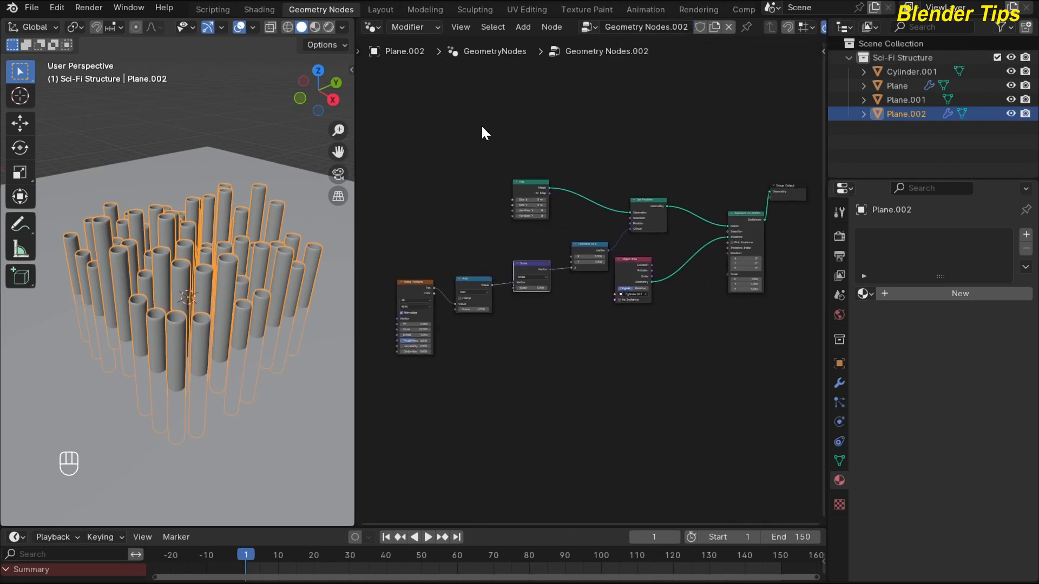
click(482, 127)
click(250, 100)
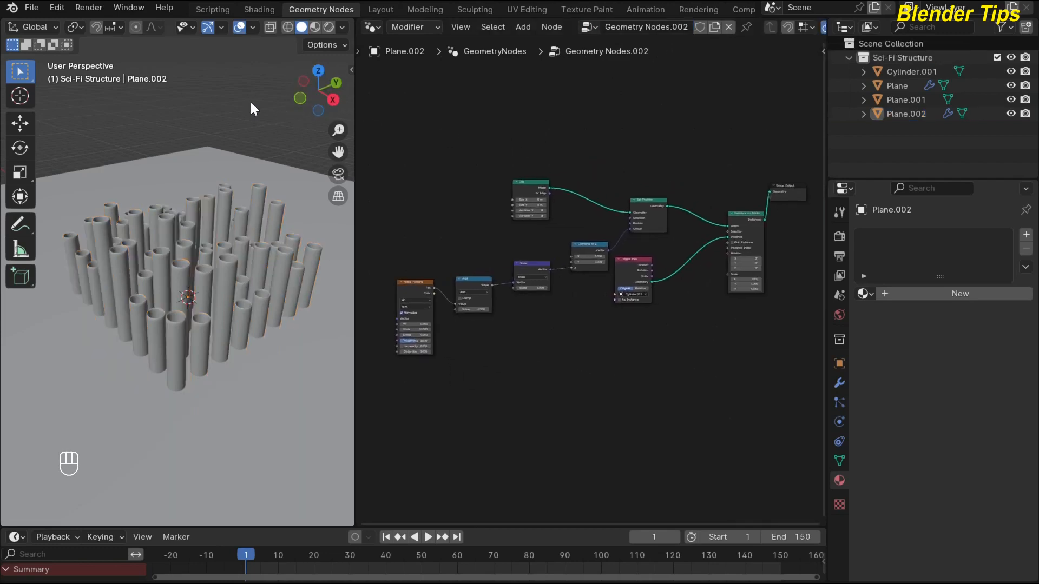
- Delete the Object Info node from the copied tree and move Group Output farther from Instance on Points
scroll(595, 325, up, 3)
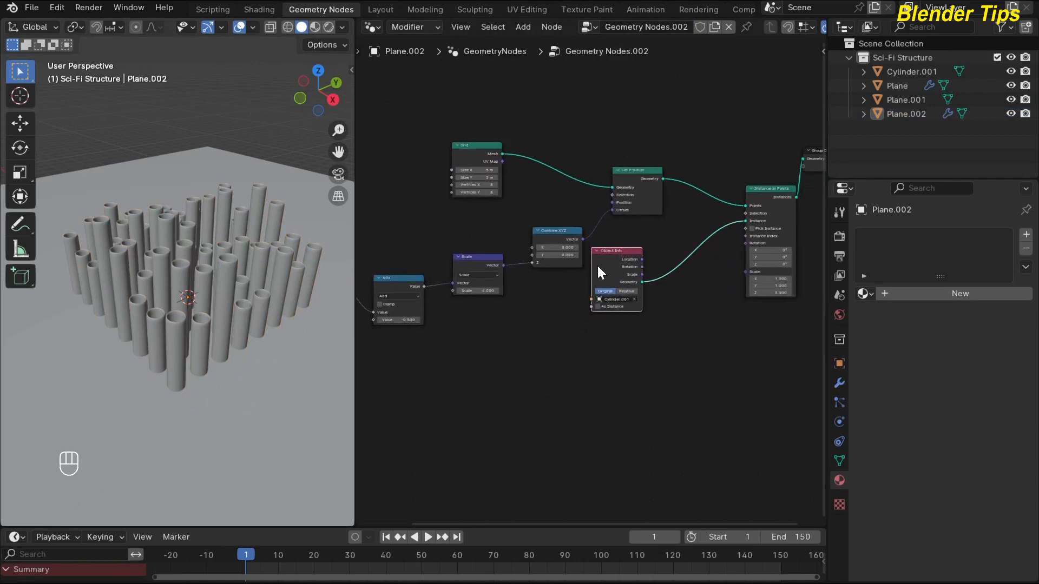
key(Delete)
scroll(671, 294, down, 2)
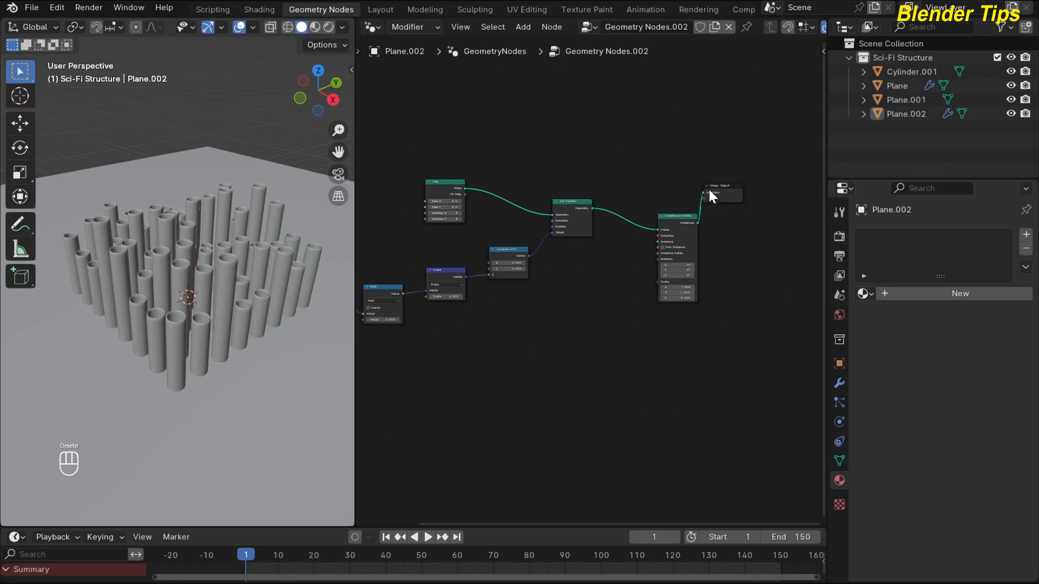
drag(722, 183, 757, 213)
scroll(547, 281, up, 2)
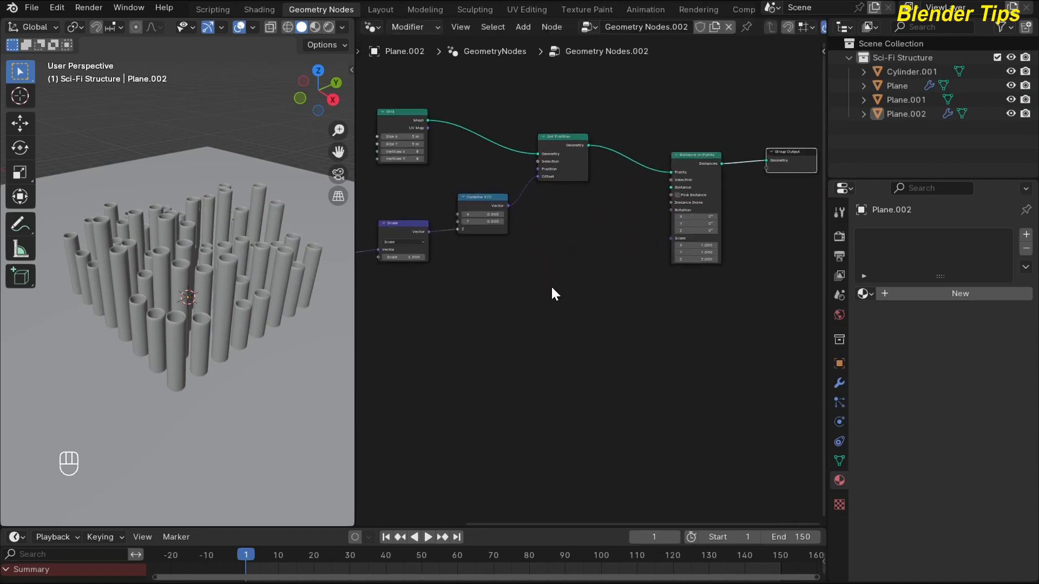
- Add a UV Sphere node and connect its Mesh output to the Instance input of Instance on Points
key(shift+a)
text(UN)
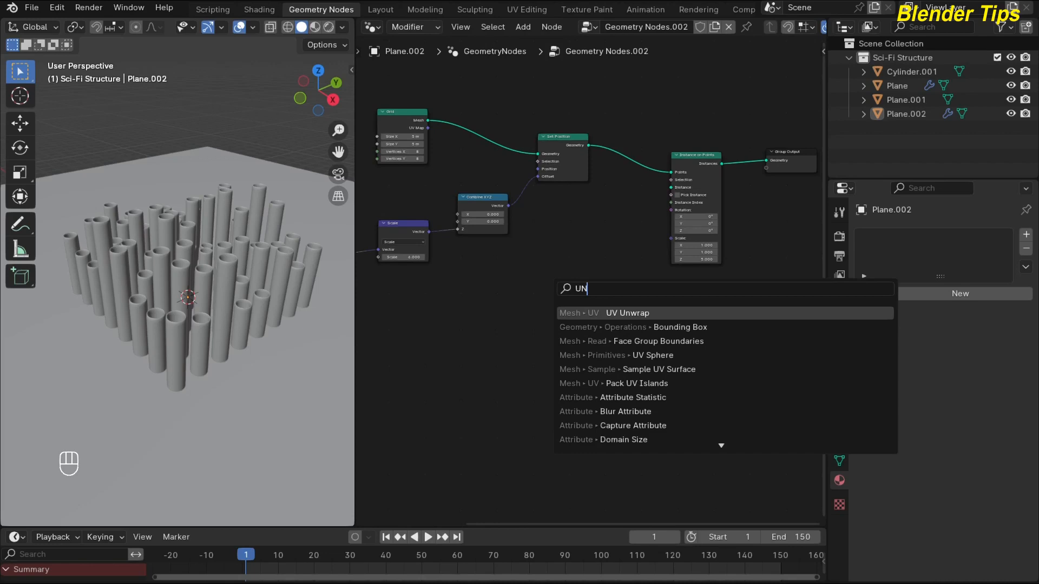
key(BackSpace)
text(v)
key(Down)
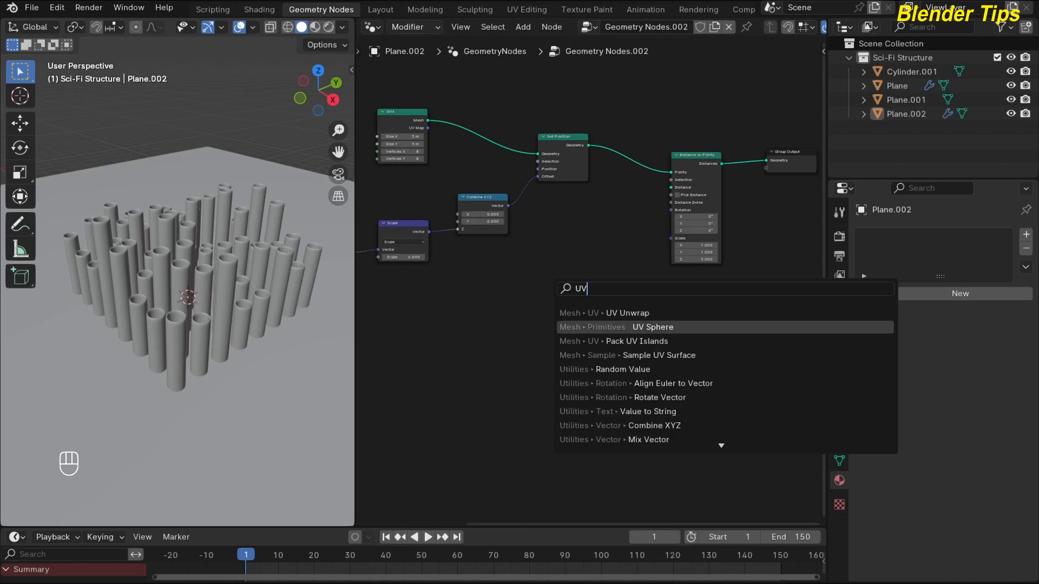
key(Return)
click(564, 265)
scroll(595, 267, up, 2)
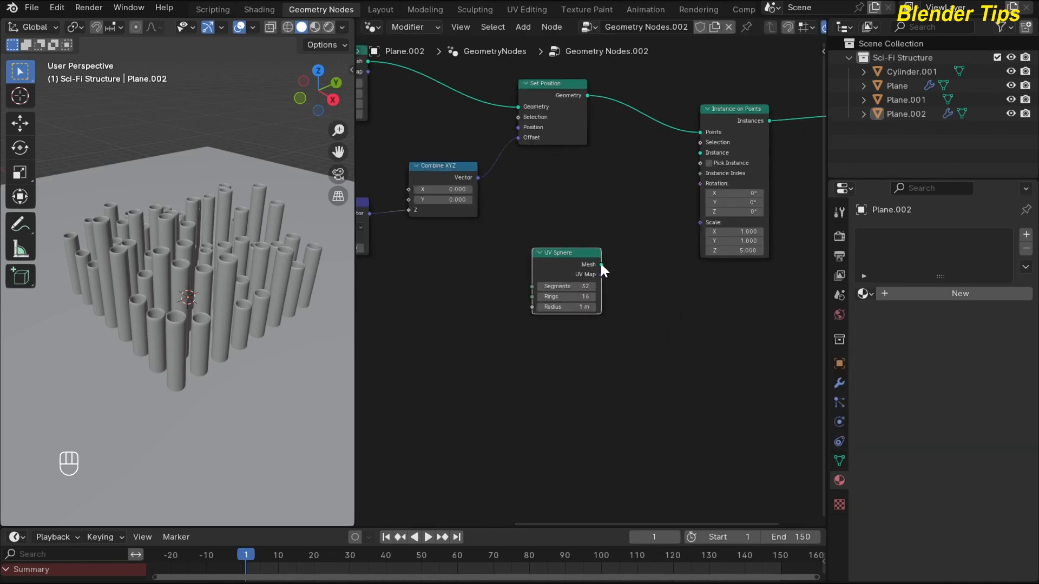
drag(600, 264, 700, 153)
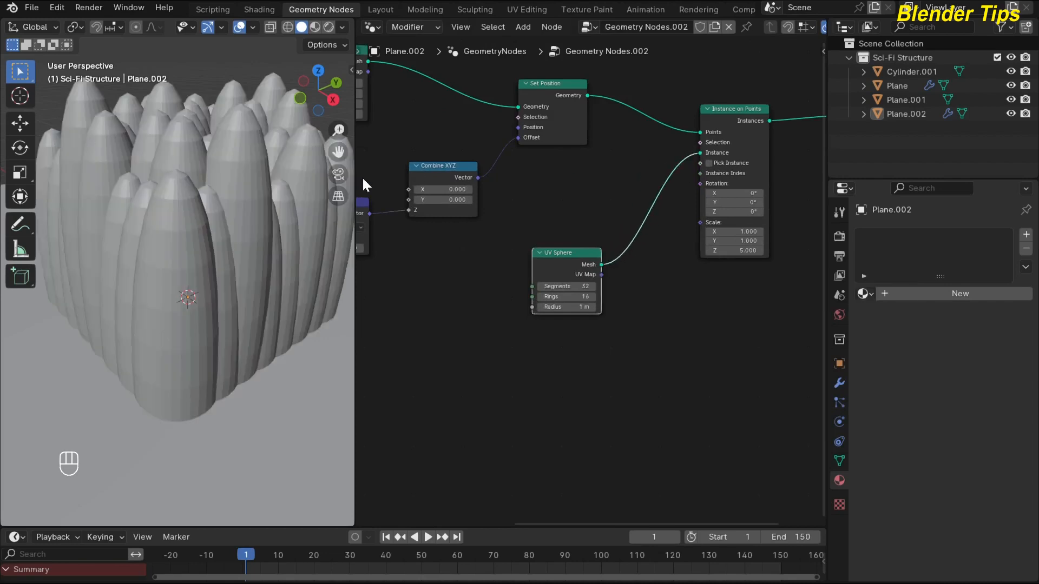
- Set the Z scale of the Instance on Points node to 1 so the spheres are not stretched
scroll(579, 297, right, 5)
click(644, 256)
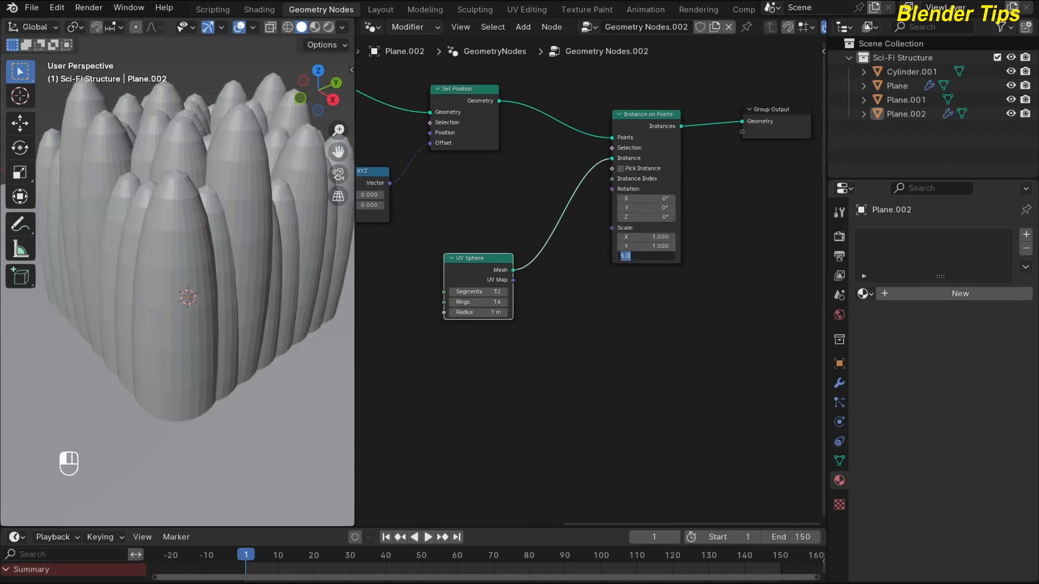
text(1)
key(Return)
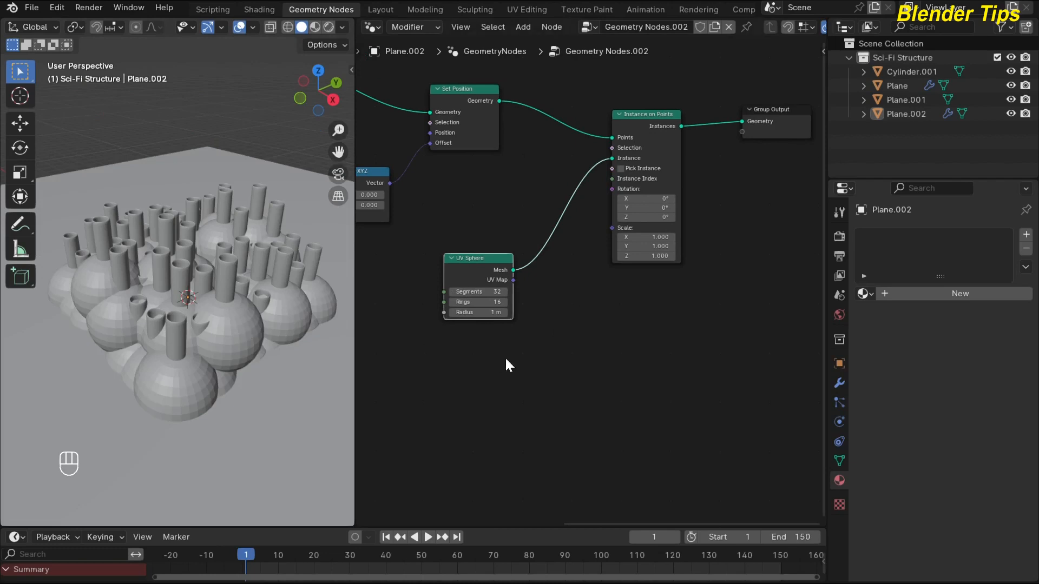
- Set the UV Sphere node's Radius to 0.19 m
scroll(506, 363, up, 2)
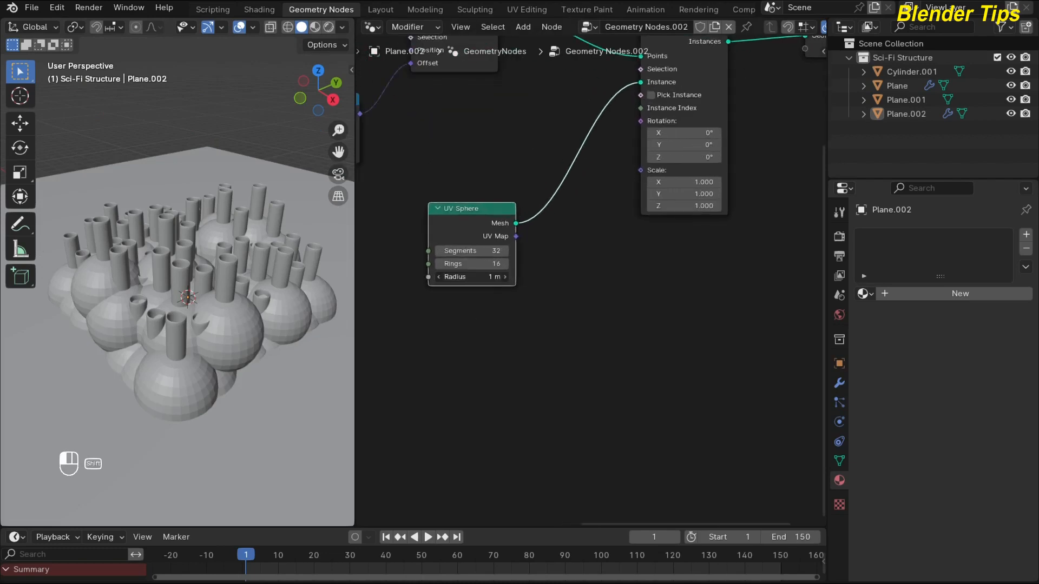
shift+drag(471, 277, 430, 277)
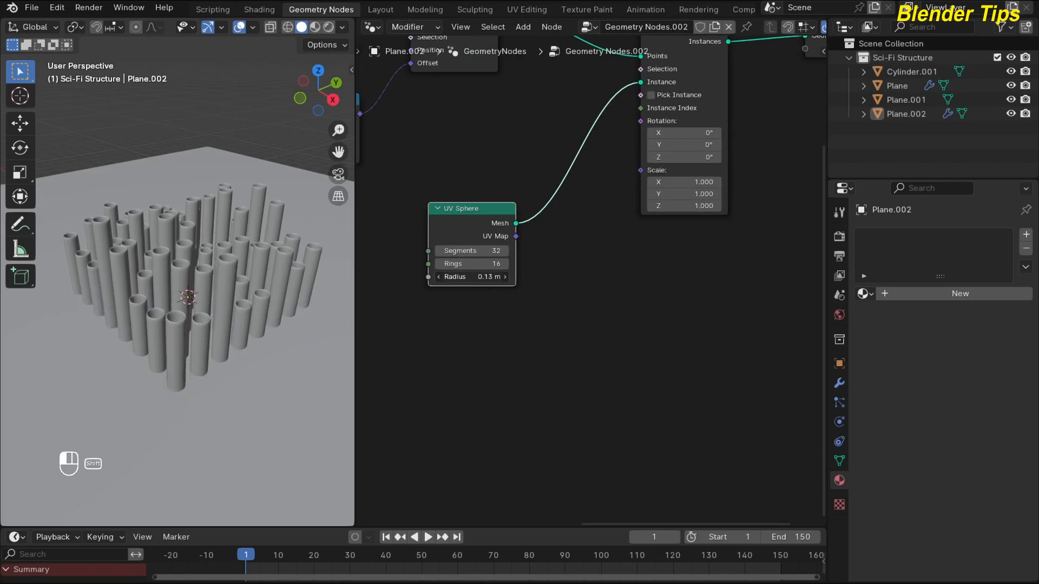
click(471, 276)
text(0.19)
click(386, 311)
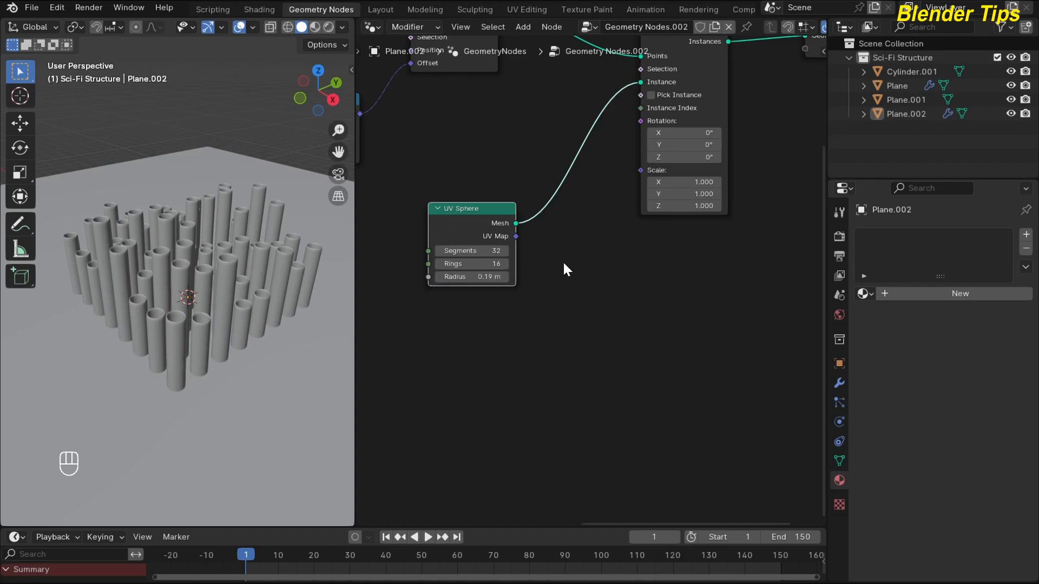
- Set the Scale node's factor to 7 in the spheres' node tree
scroll(568, 270, down, 3)
mouse_move(491, 220)
middle_down()
mouse_move(510, 238)
mouse_move(573, 230)
middle_up()
middle_drag(441, 301, 492, 297)
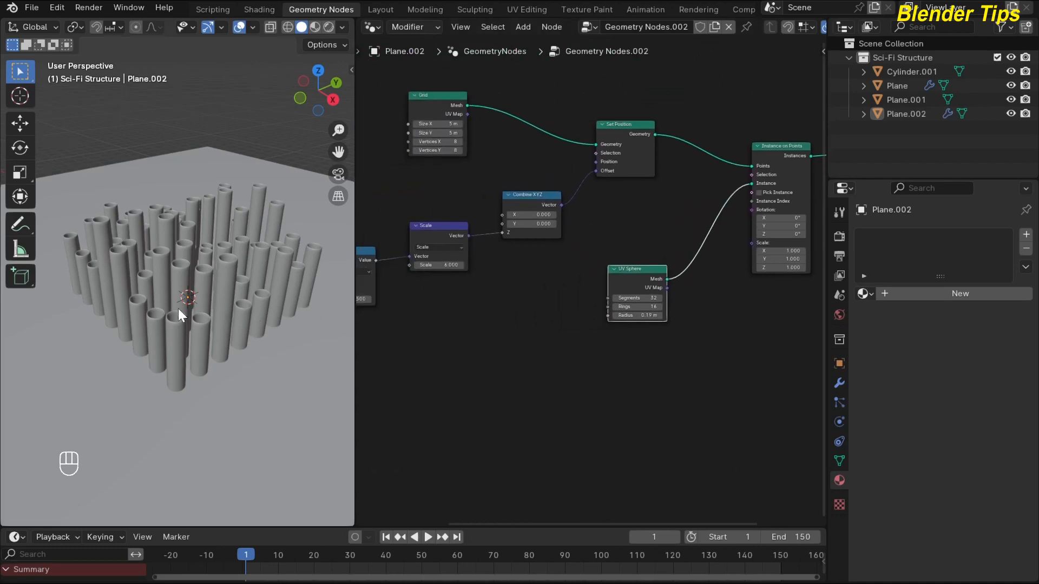
middle_drag(179, 310, 160, 305)
scroll(399, 321, down, 1)
middle_drag(398, 322, 467, 319)
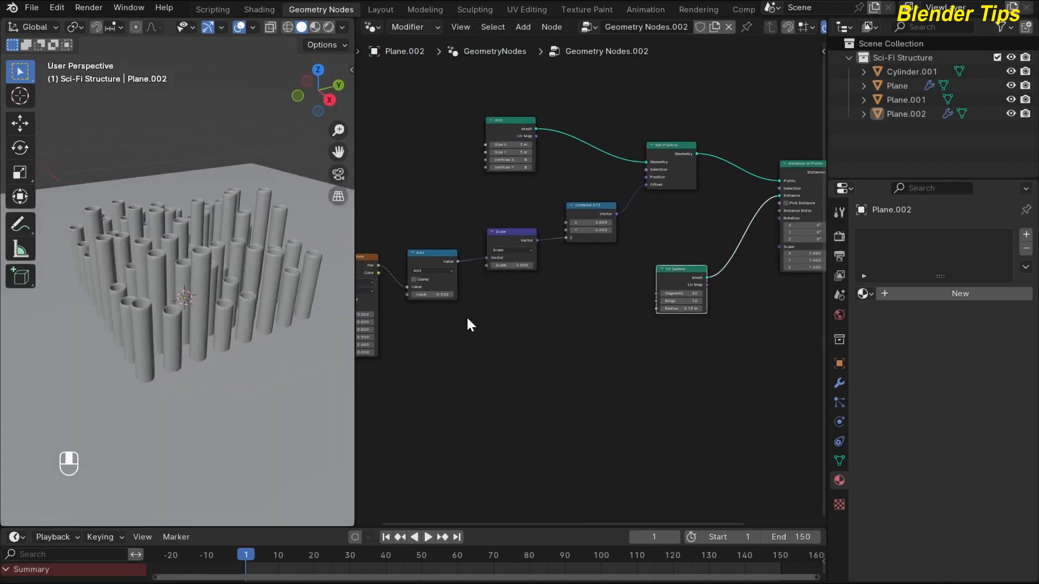
scroll(468, 318, up, 2)
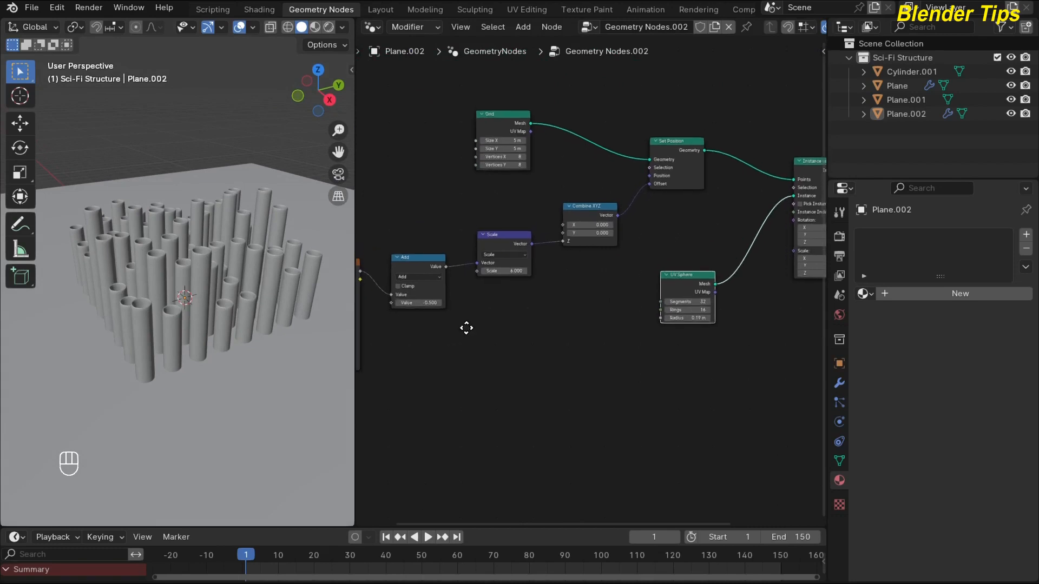
scroll(470, 333, up, 2)
middle_drag(469, 334, 505, 345)
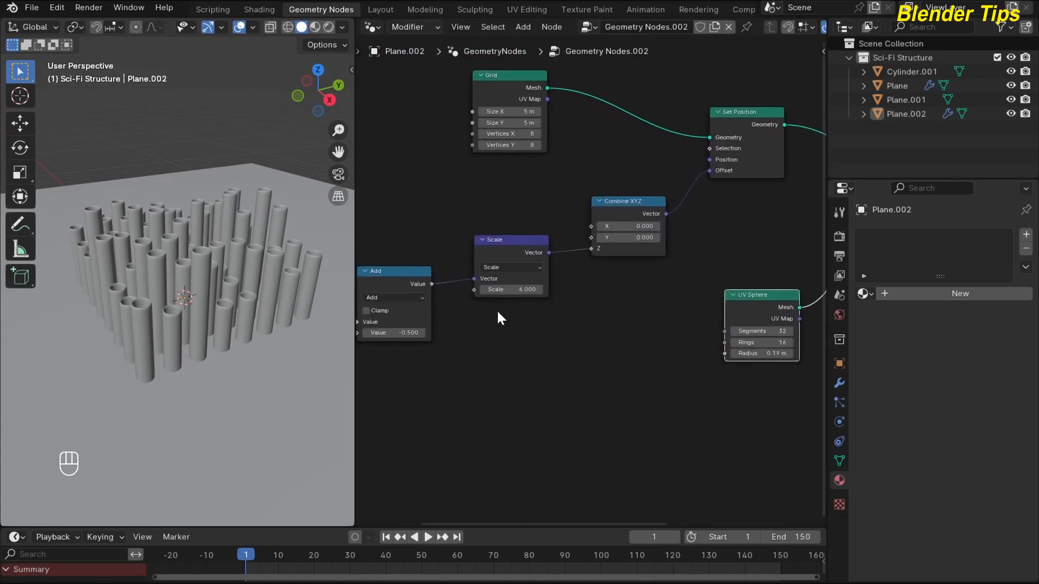
drag(499, 290, 519, 290)
click(499, 290)
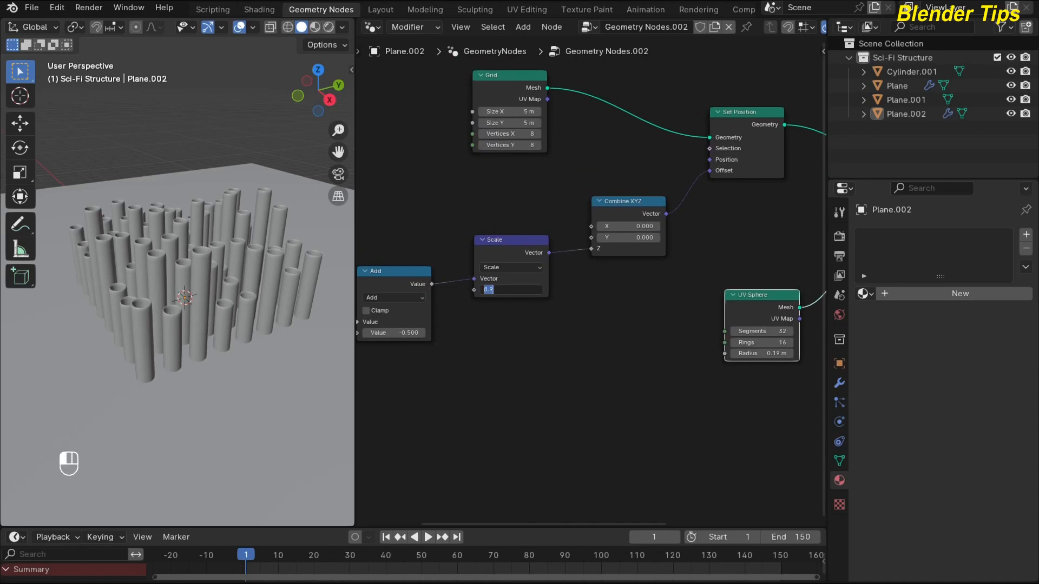
text(7)
key(Return)
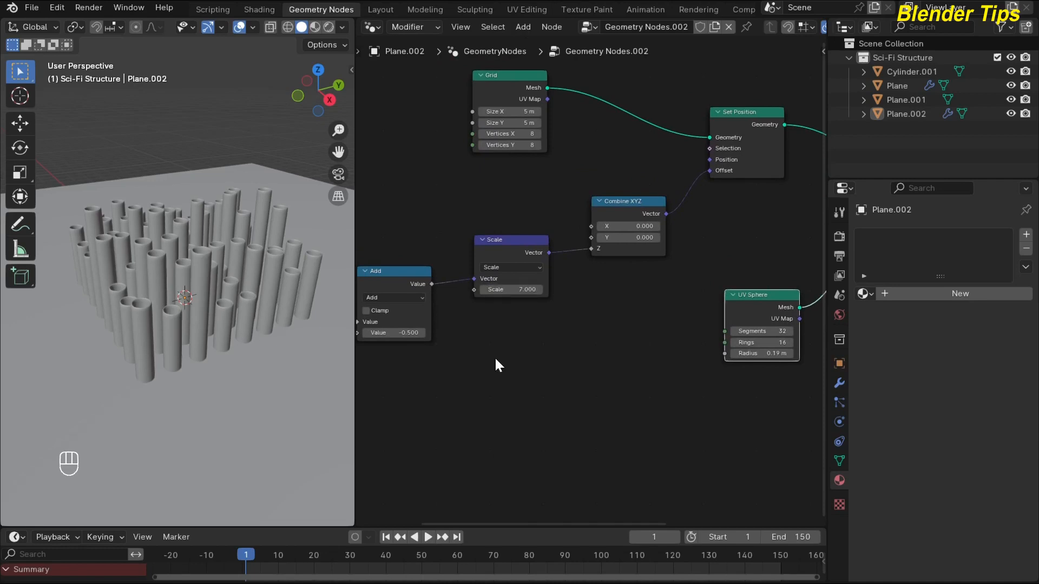
- Set the Add node's value to -0.1 to raise the spheres above the cylinders
middle_drag(488, 361, 575, 321)
mouse_move(492, 292)
mouse_down()
mouse_move(460, 293)
mouse_move(487, 292)
mouse_up()
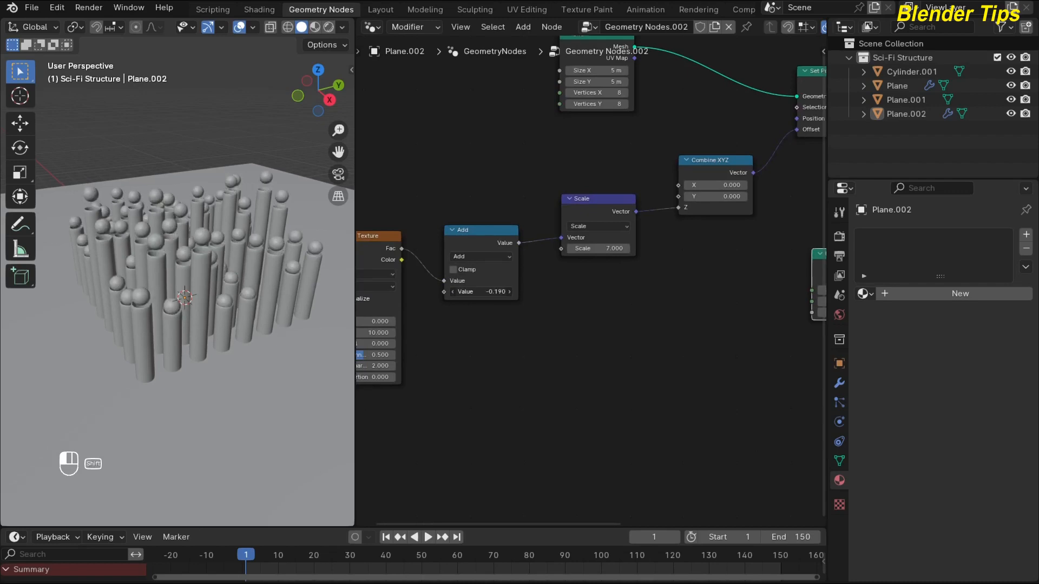
click(476, 291)
text(-0)
text(.1)
key(Return)
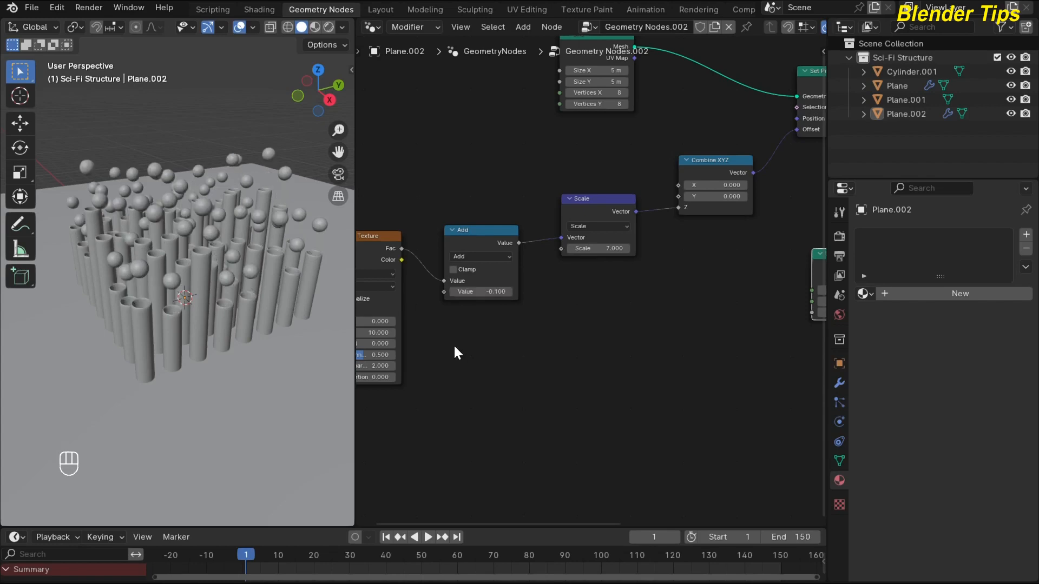
middle_drag(243, 282, 205, 234)
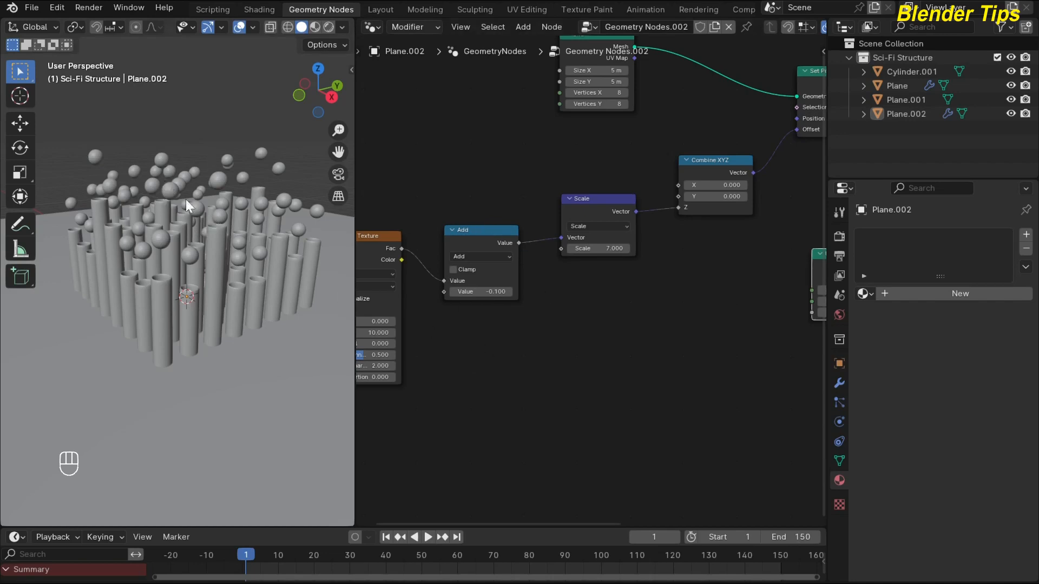
- Move Group Output farther away and insert a Set Shade Smooth node between it and Instance on Points
scroll(613, 280, down, 4)
middle_drag(600, 302, 202, 358)
scroll(619, 327, up, 4)
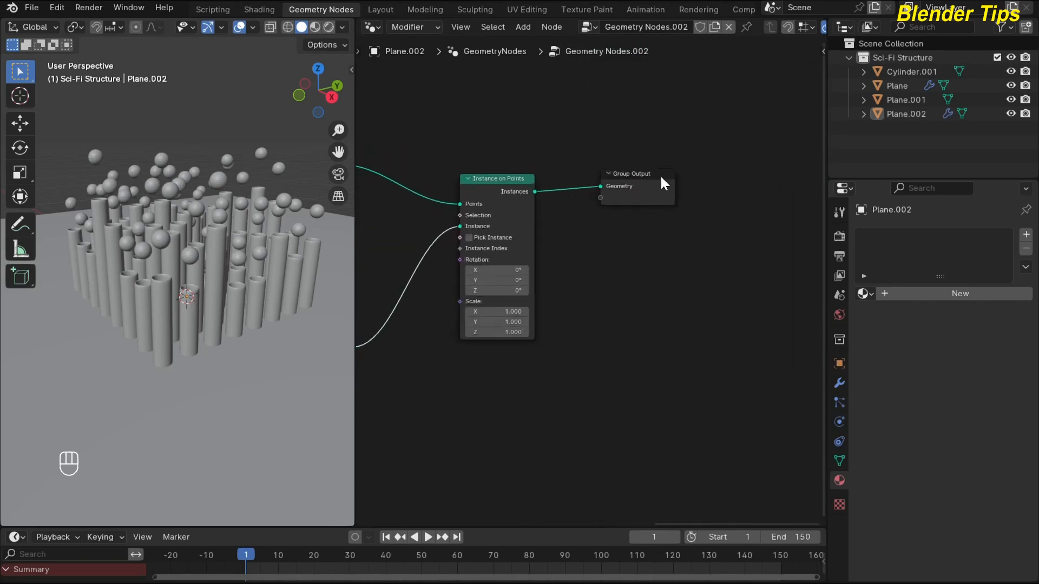
drag(663, 184, 747, 235)
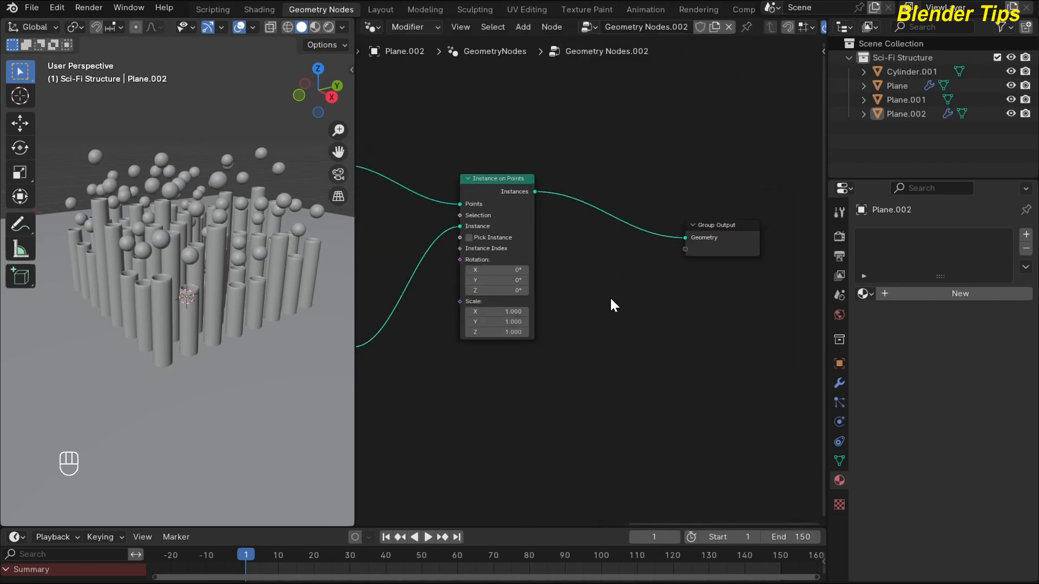
key(shift+a)
text(sss)
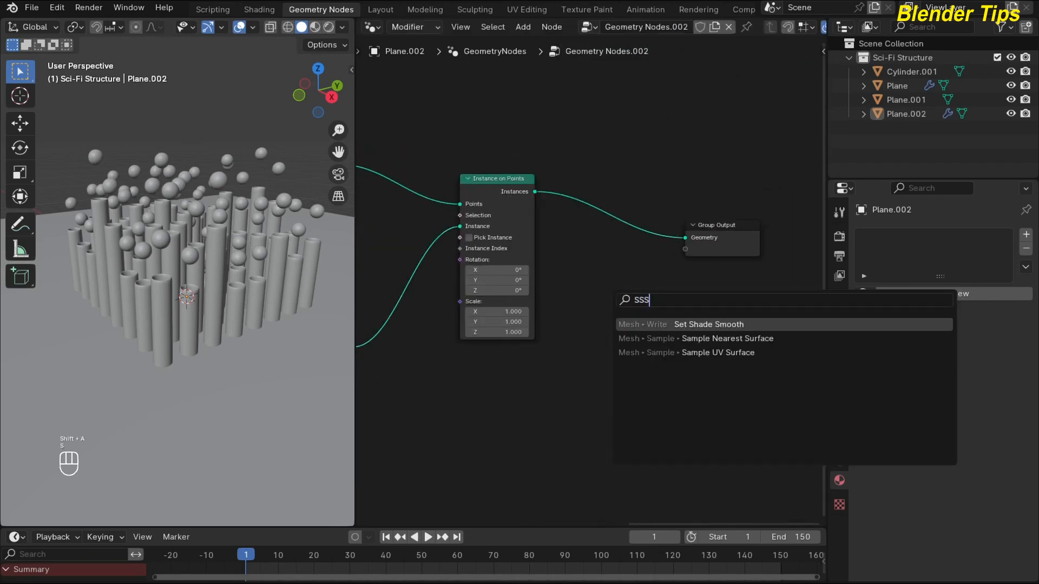
key(Return)
click(589, 204)
scroll(136, 239, up, 5)
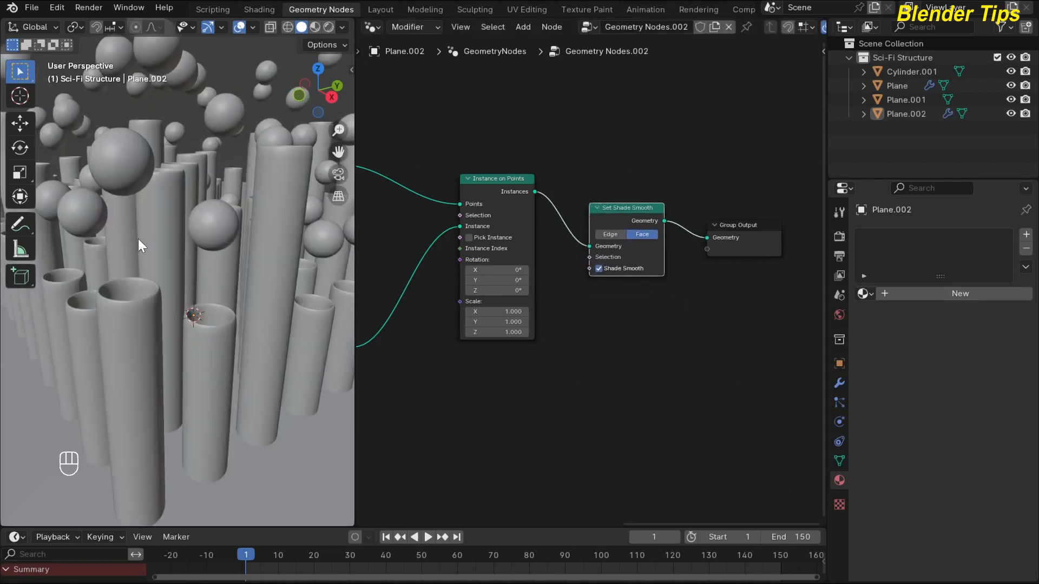
scroll(138, 239, down, 5)
- Try a W value of 1.5 on the spheres' Noise Texture node and undo the change
scroll(478, 359, down, 3)
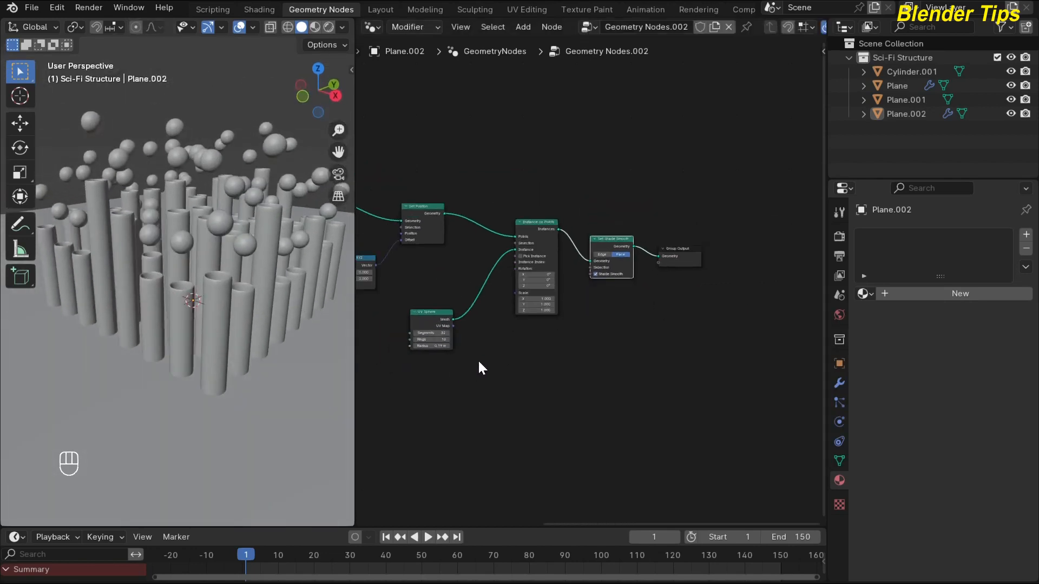
middle_drag(514, 358, 657, 348)
scroll(576, 347, up, 3)
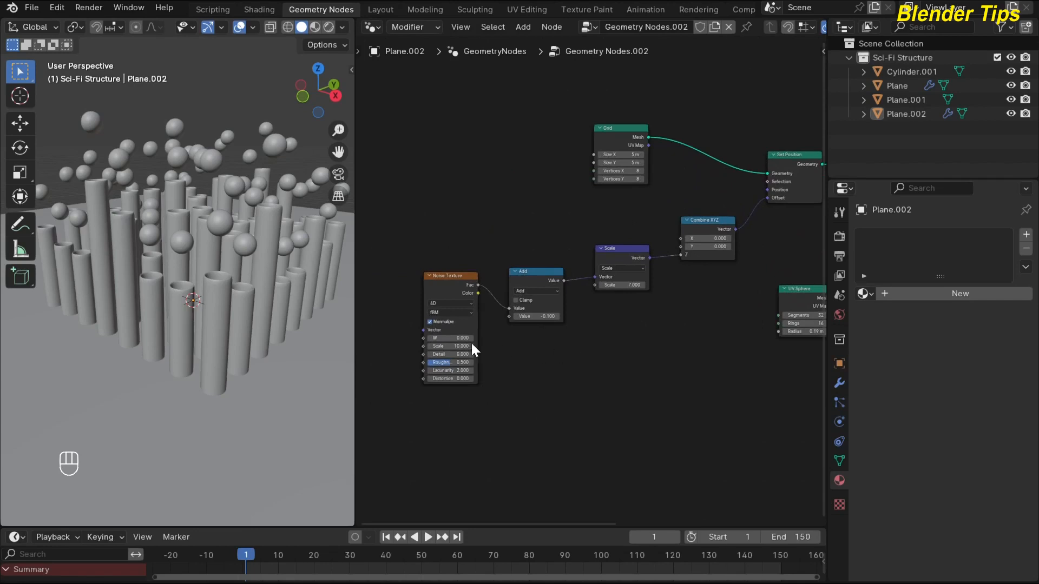
drag(460, 338, 518, 338)
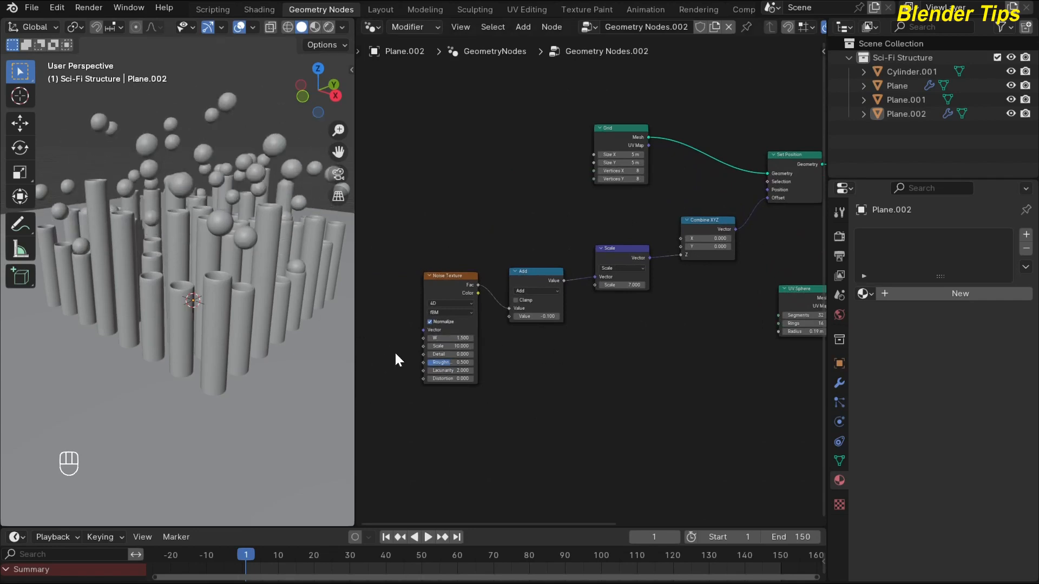
key(ctrl+z)
- Move Group Output farther from Set Shade Smooth to make room for another node
scroll(590, 346, down, 3)
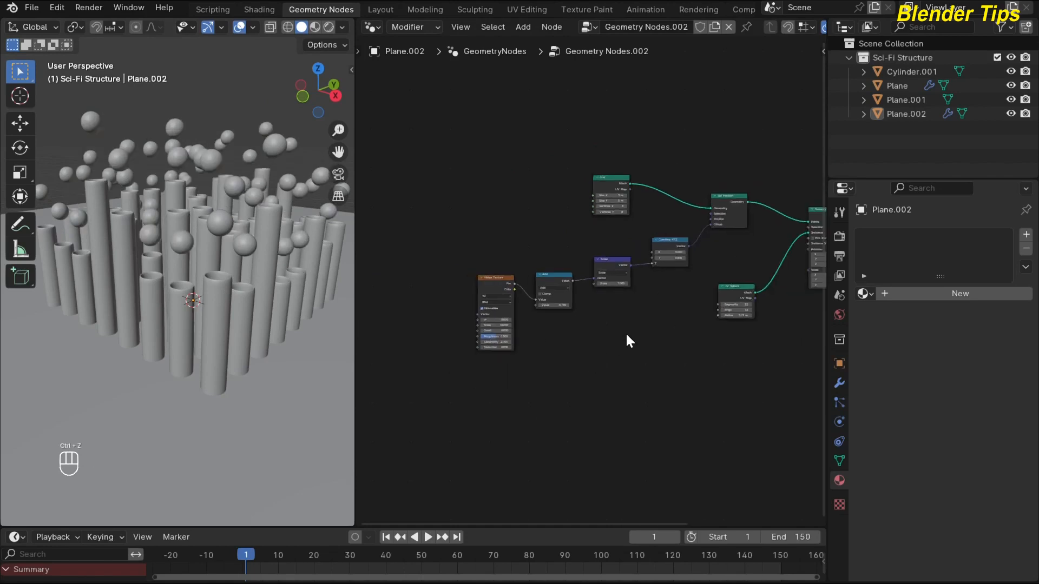
middle_drag(626, 340, 419, 373)
scroll(701, 309, up, 4)
middle_drag(660, 311, 550, 335)
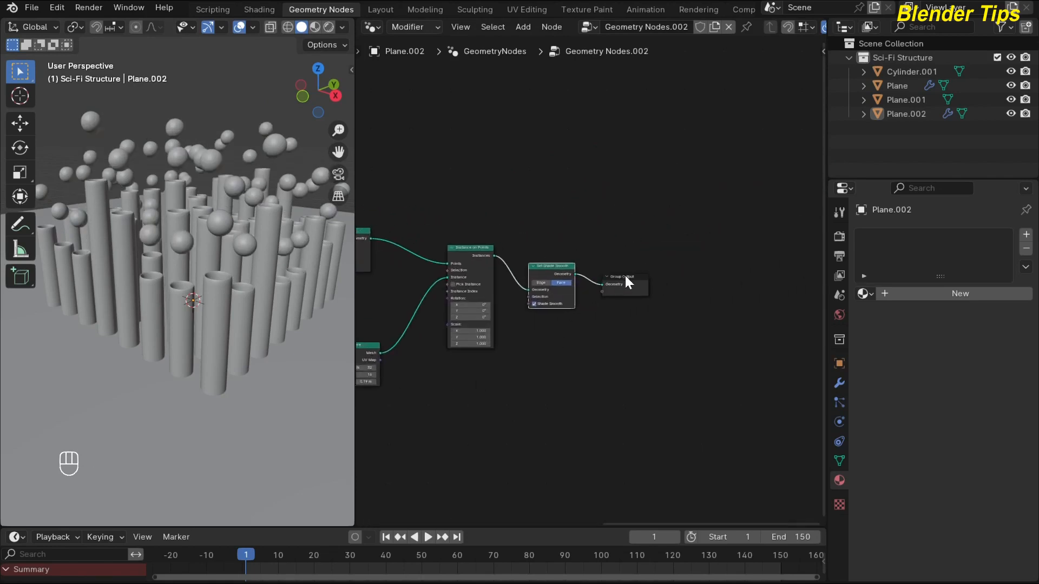
drag(639, 274, 722, 273)
scroll(604, 318, up, 3)
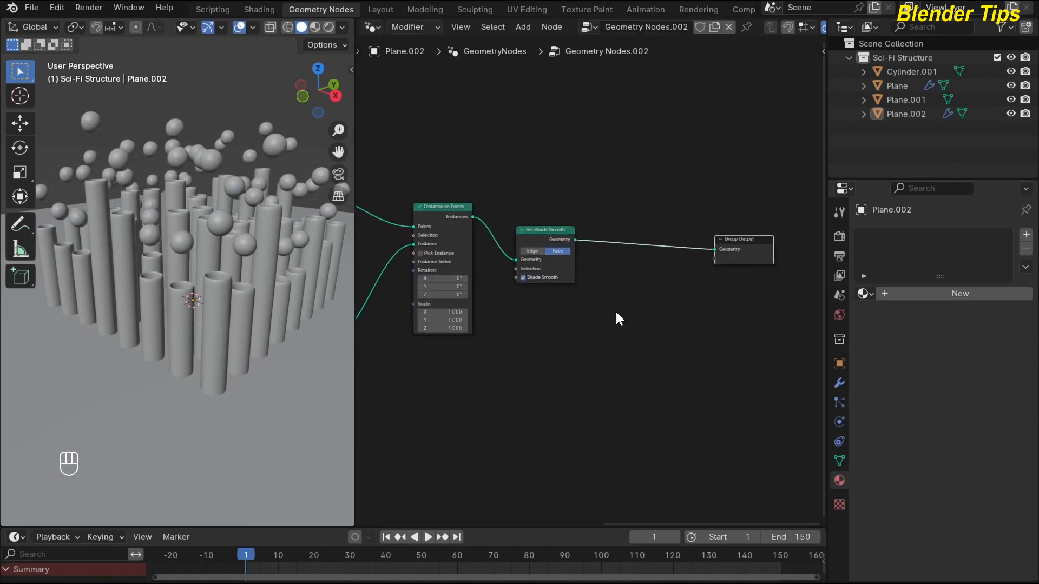
- Insert a Set Material node between Set Shade Smooth and Group Output in the spheres' node tree
click(615, 310)
key(shift+a)
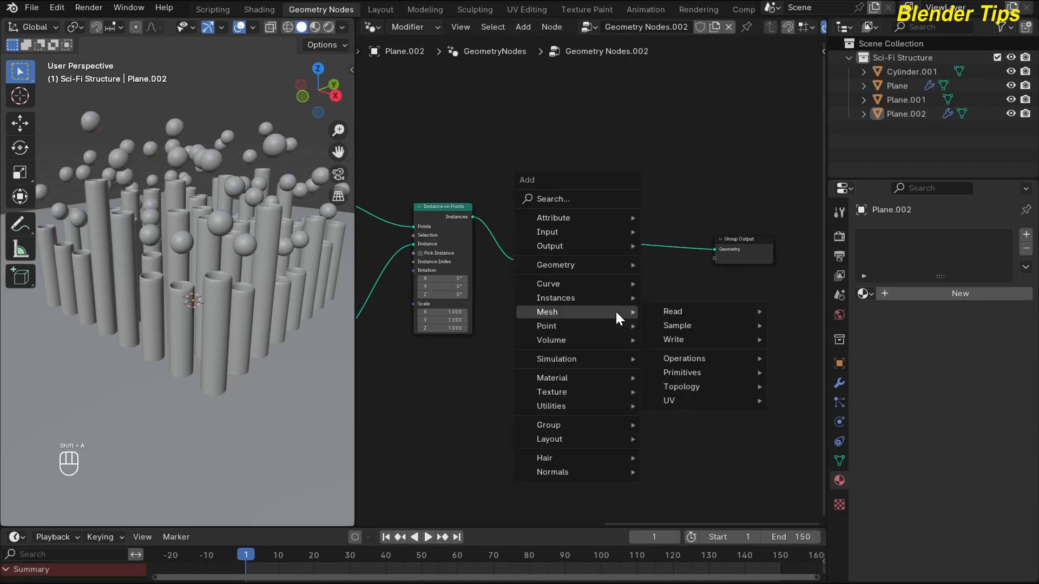
text(SM)
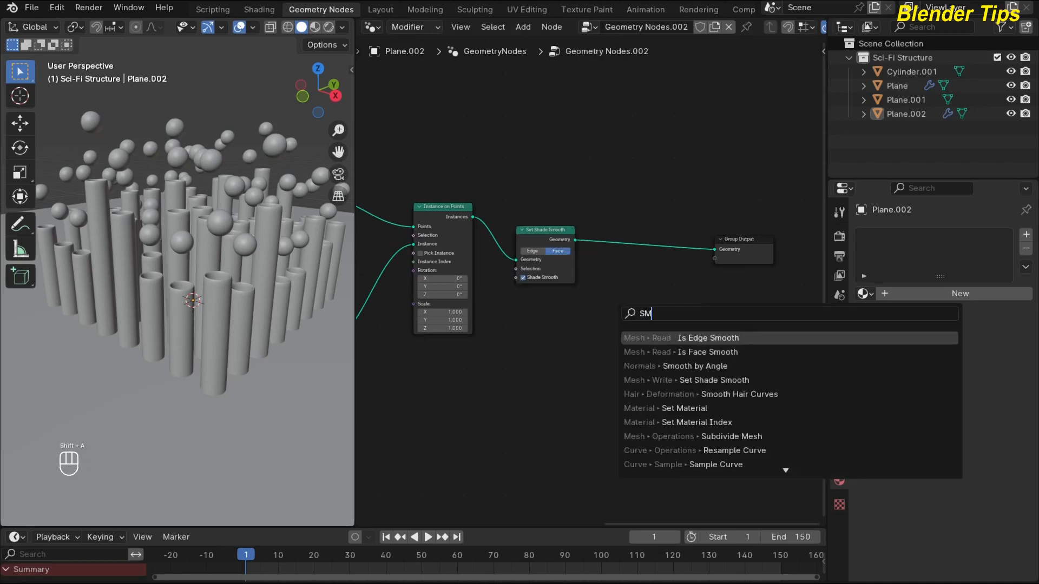
key(Down)
key(Down)
key(Down)
key(Down)
key(Down)
key(Return)
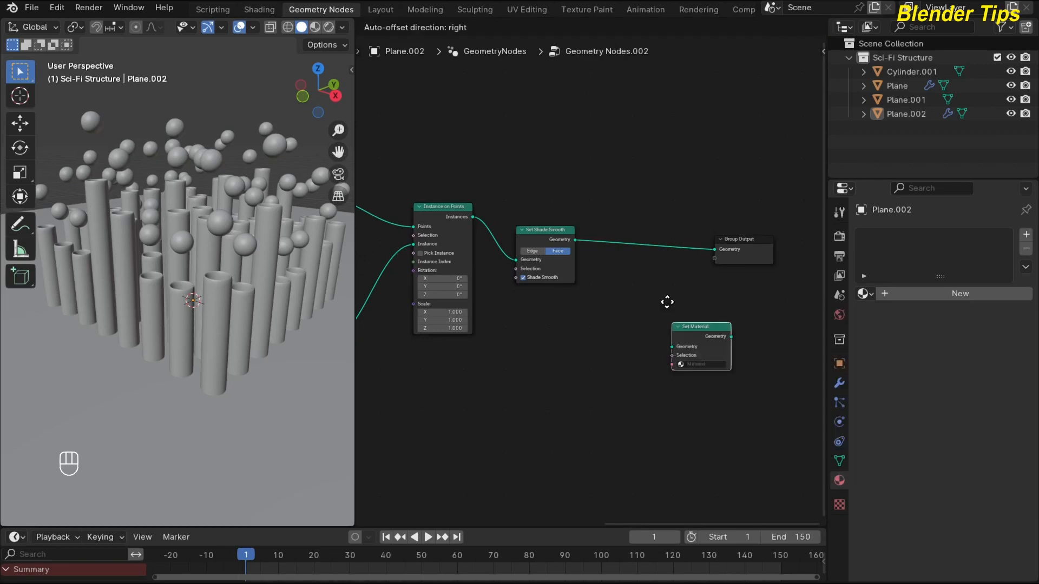
click(620, 215)
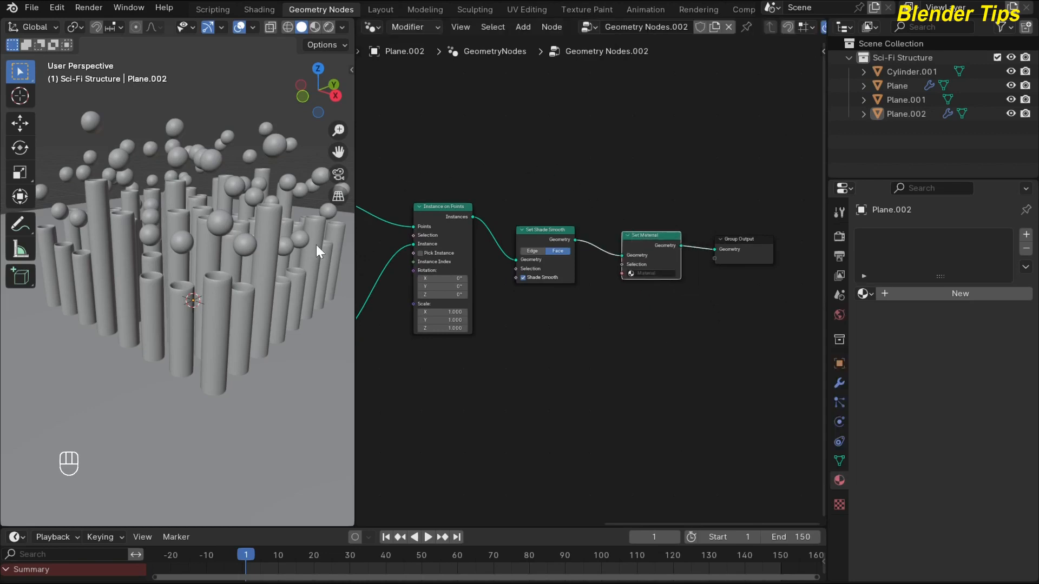
- In the cylinders' node tree, move Group Output away and insert a Set Material node between it and Instance on Points
click(236, 300)
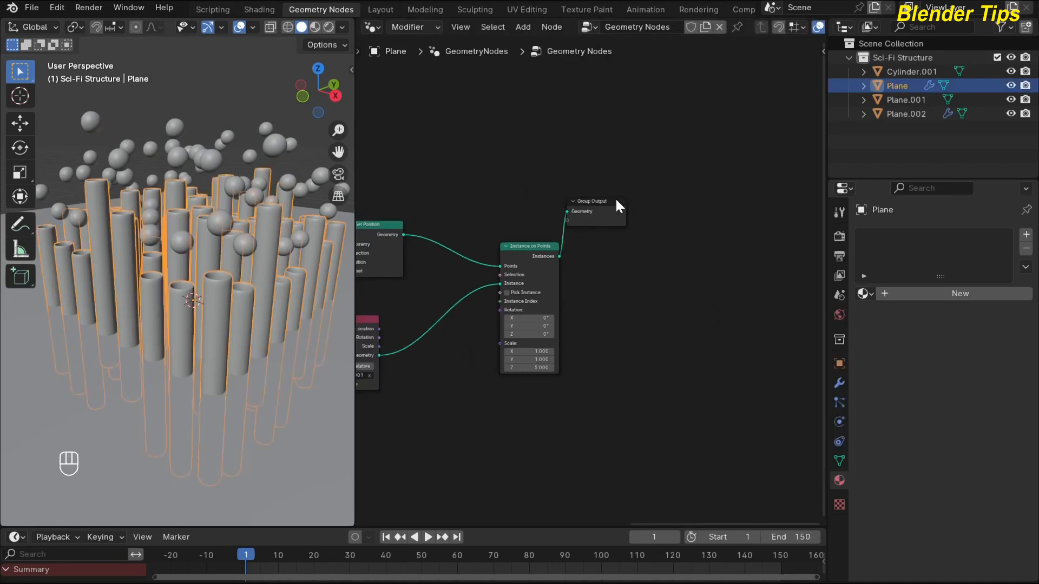
drag(619, 206, 718, 266)
scroll(542, 160, up, 1)
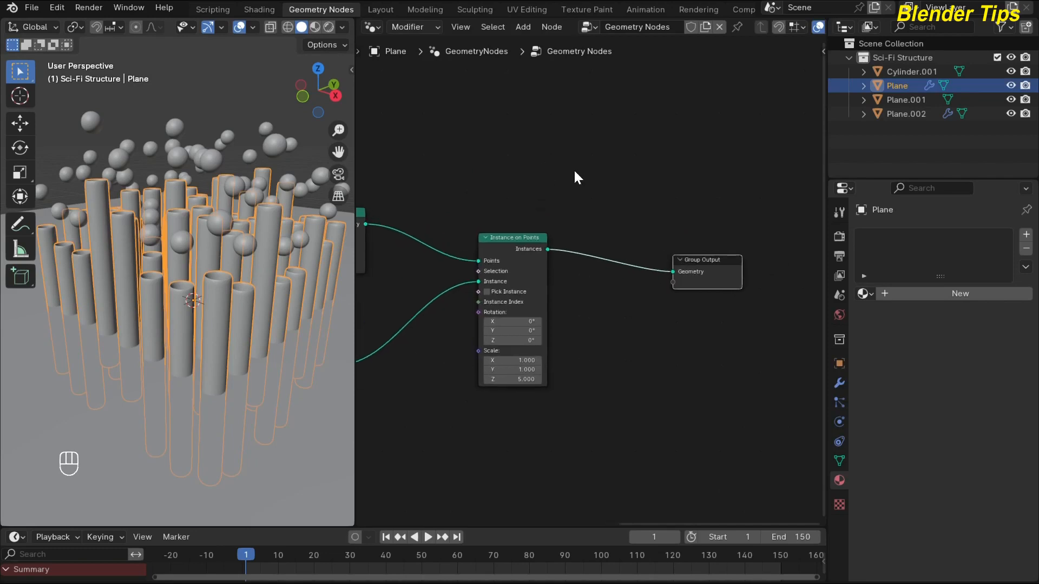
key(shift+a)
text(SM)
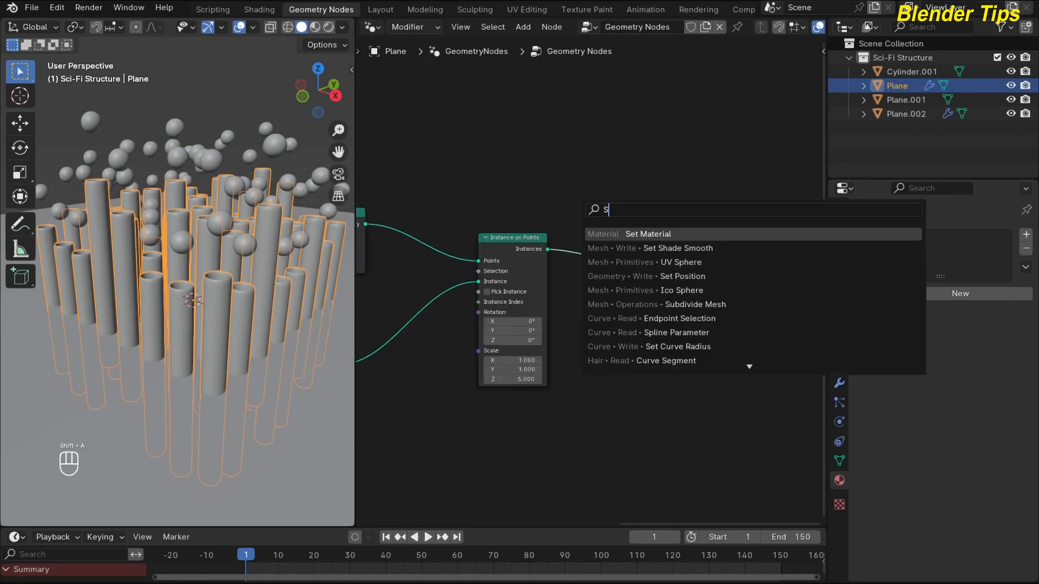
key(Down)
key(Down)
key(Down)
key(Down)
key(Down)
key(Return)
click(590, 230)
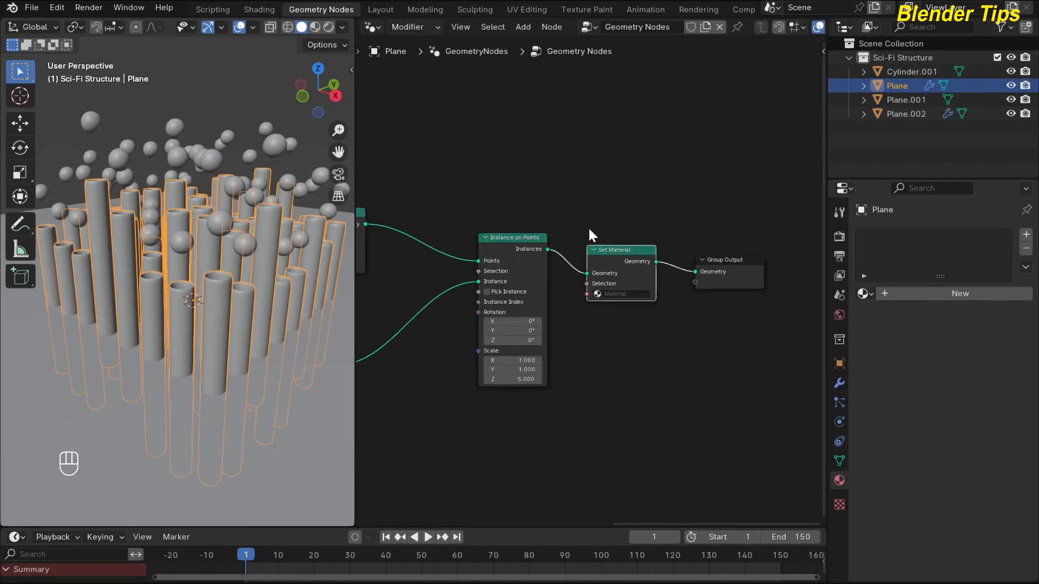
- Create a new material for the cylinders and assign it in their Set Material node
click(207, 93)
middle_drag(206, 93, 193, 238)
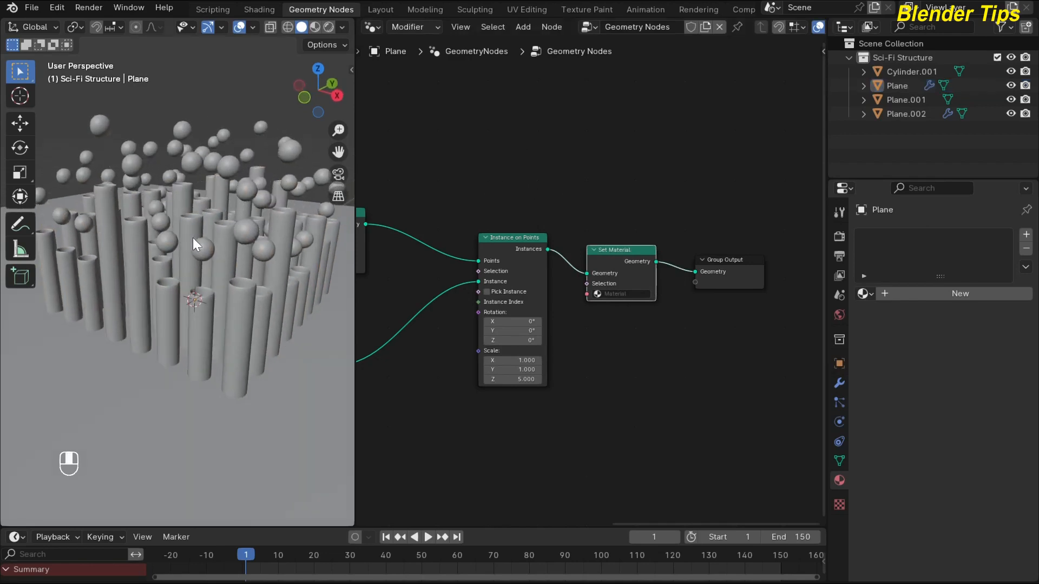
scroll(523, 180, down, 2)
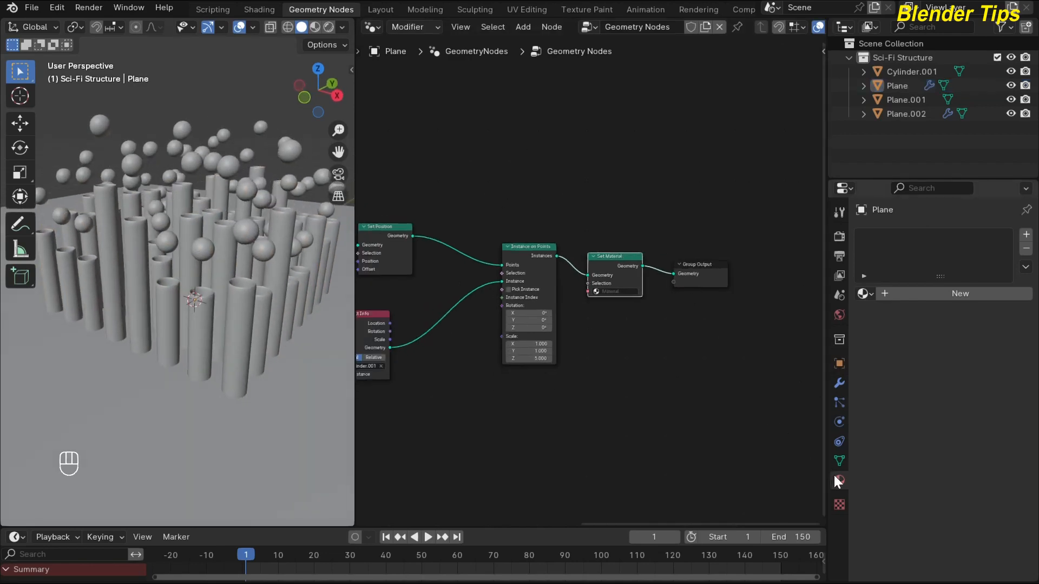
click(917, 292)
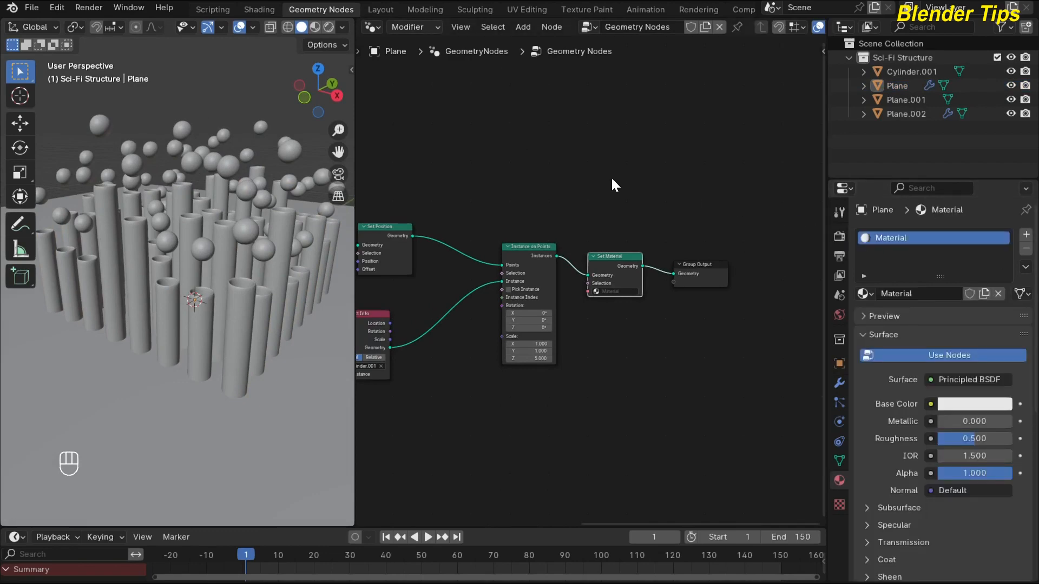
scroll(611, 177, up, 1)
click(616, 293)
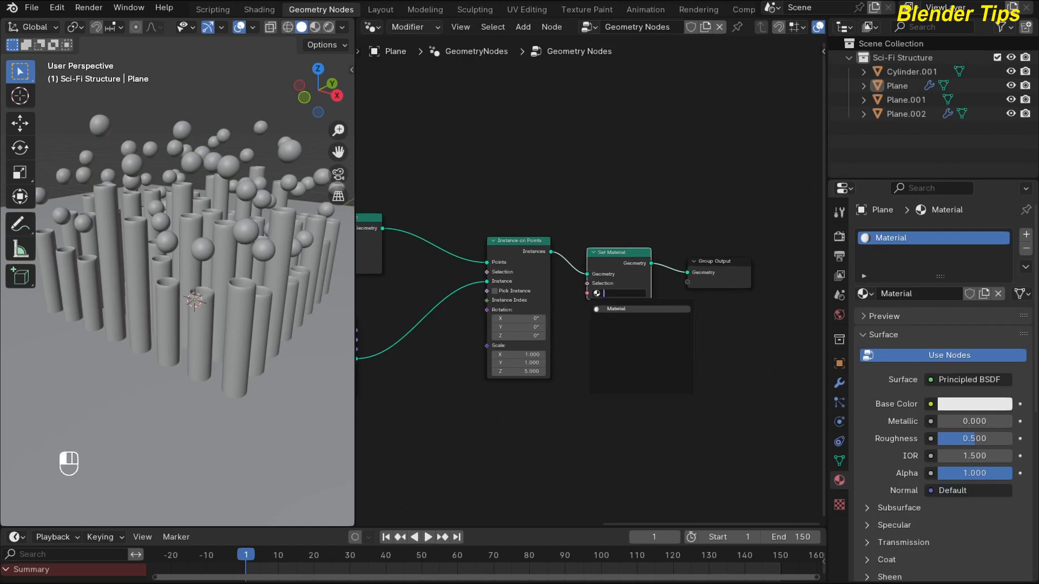
click(627, 308)
- Select the spheres and assign the cylinders' material in their Set Material node
scroll(590, 198, down, 4)
middle_drag(603, 201, 472, 211)
click(287, 157)
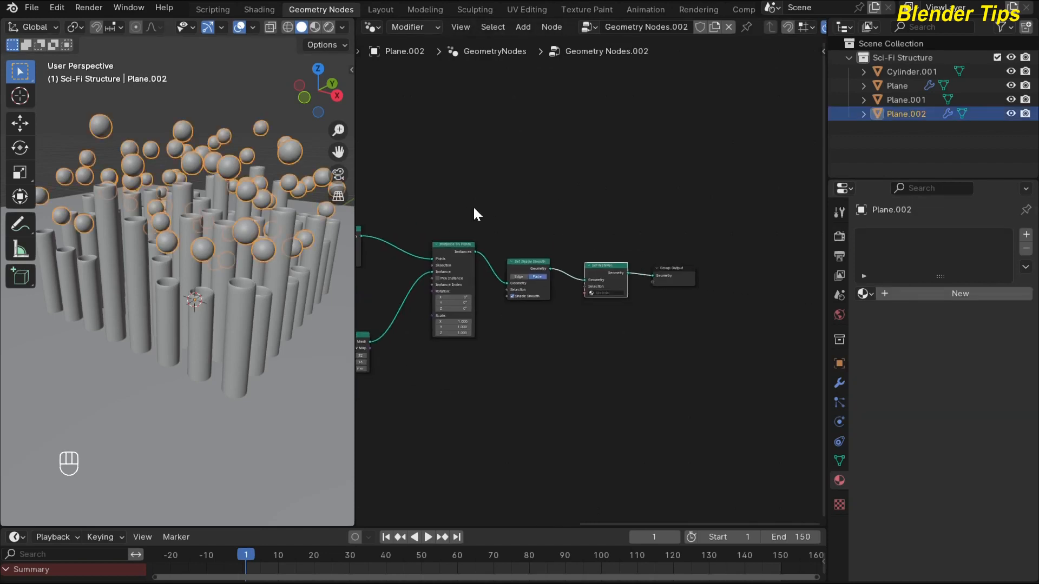
scroll(533, 241, up, 3)
click(613, 296)
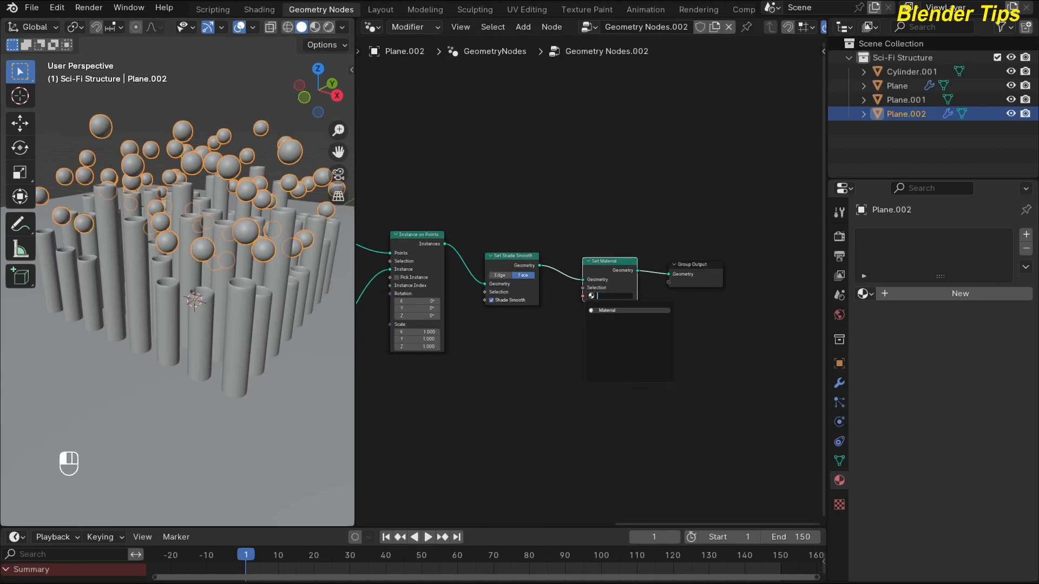
click(617, 310)
- Create a new material for the ground plane and switch the viewport to rendered shading
scroll(203, 255, down, 5)
middle_drag(187, 270, 166, 278)
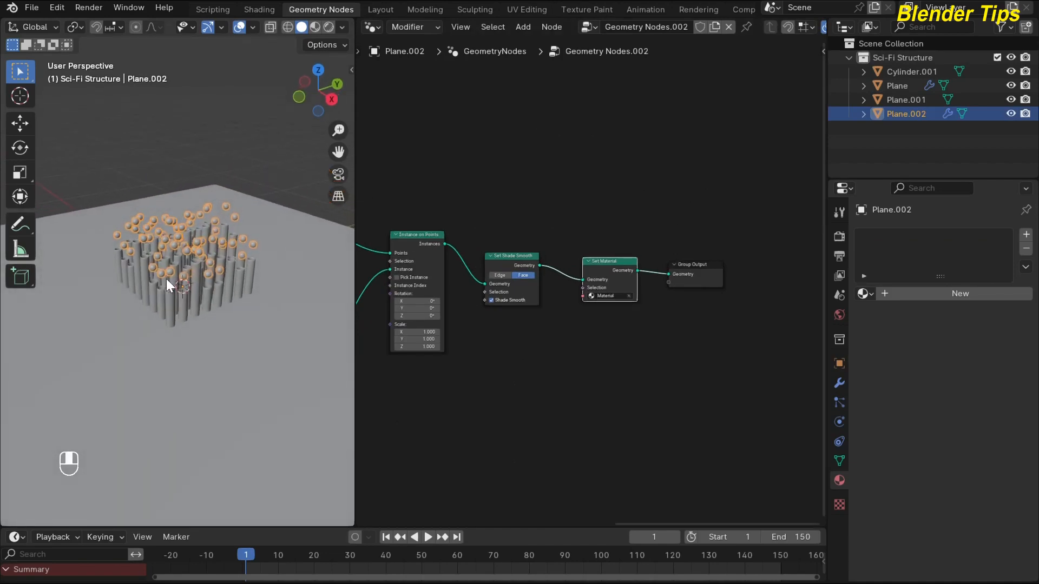
click(268, 361)
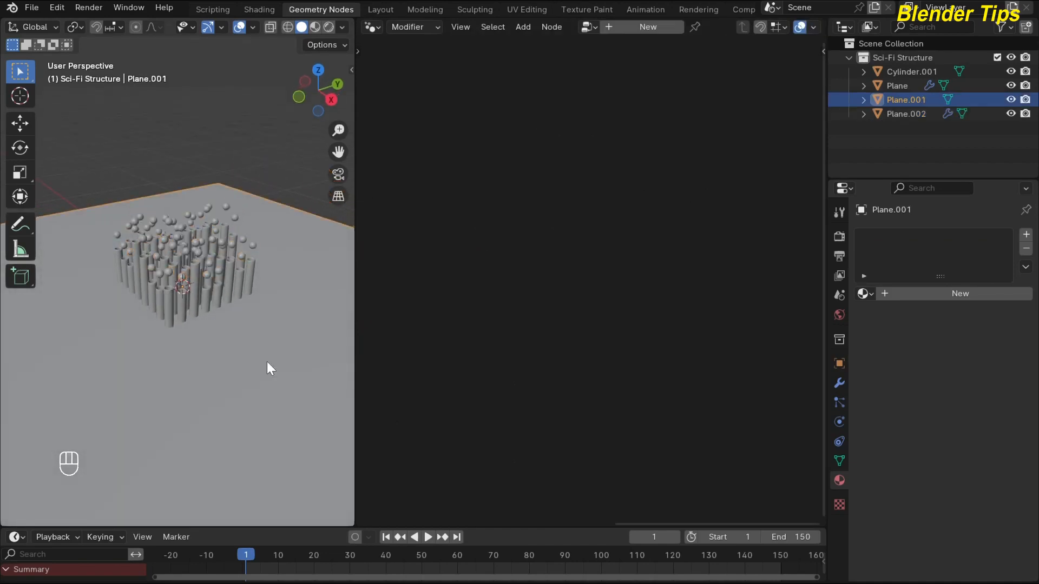
click(901, 294)
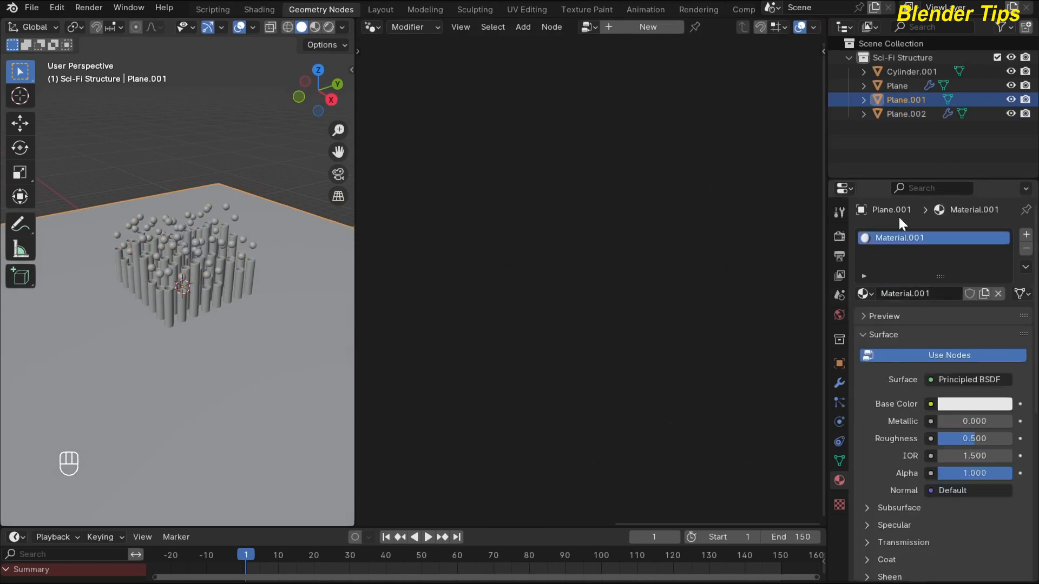
click(329, 28)
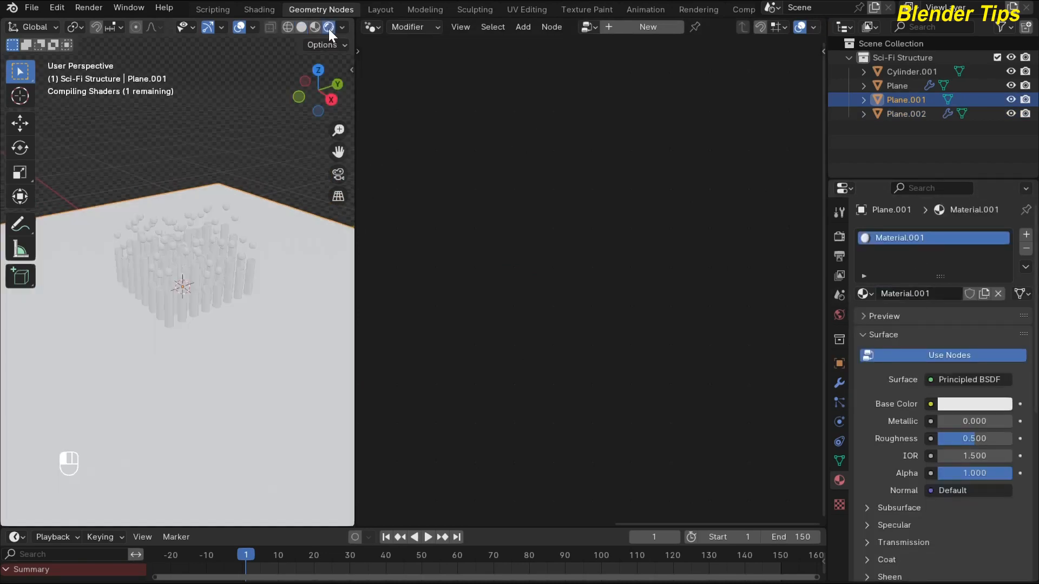
- Add a camera, align it to the current view of the structure, and adjust its framing
scroll(152, 250, up, 2)
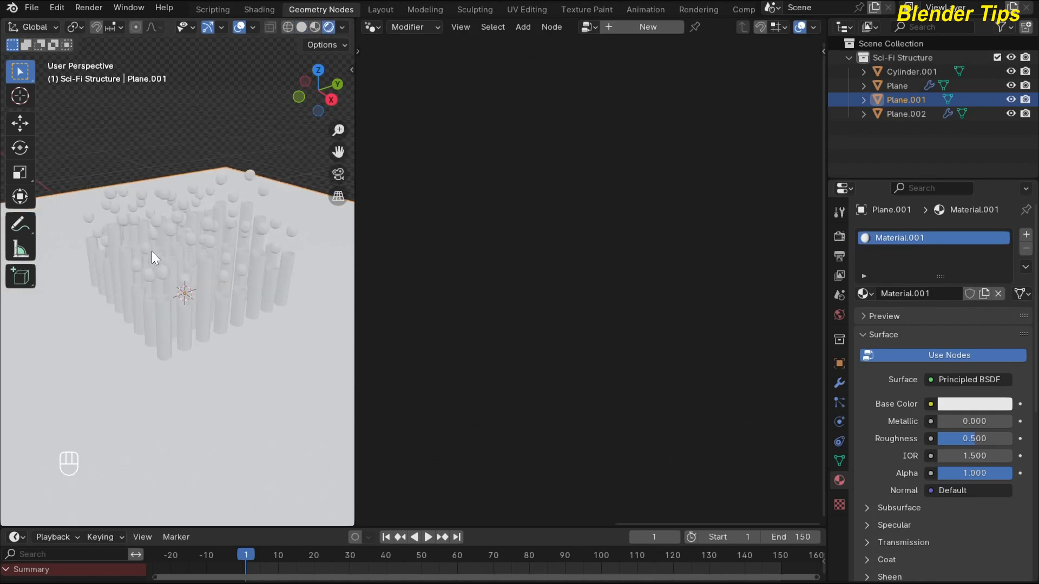
scroll(152, 252, up, 3)
scroll(154, 244, down, 1)
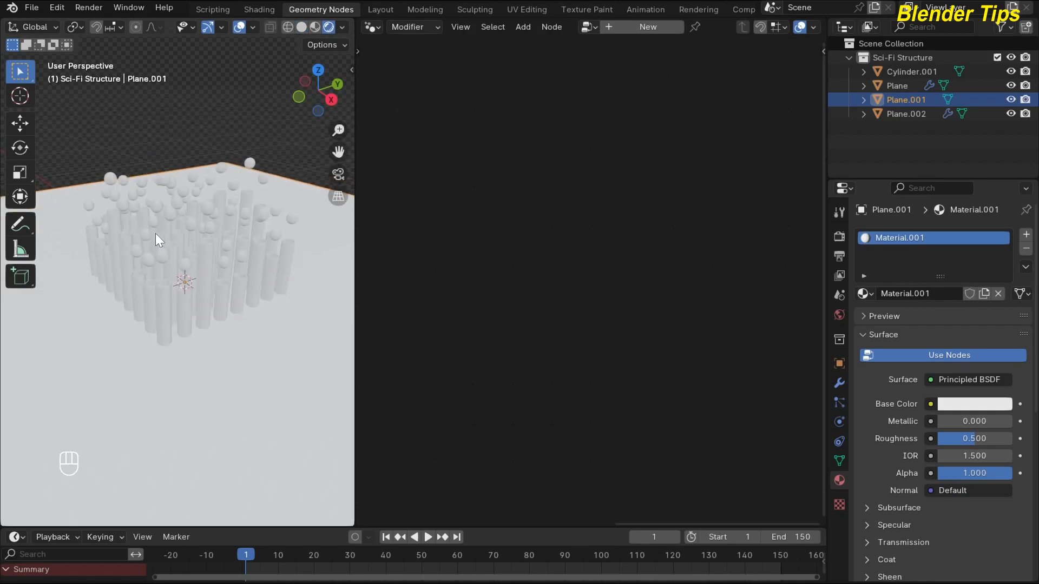
key(shift+a)
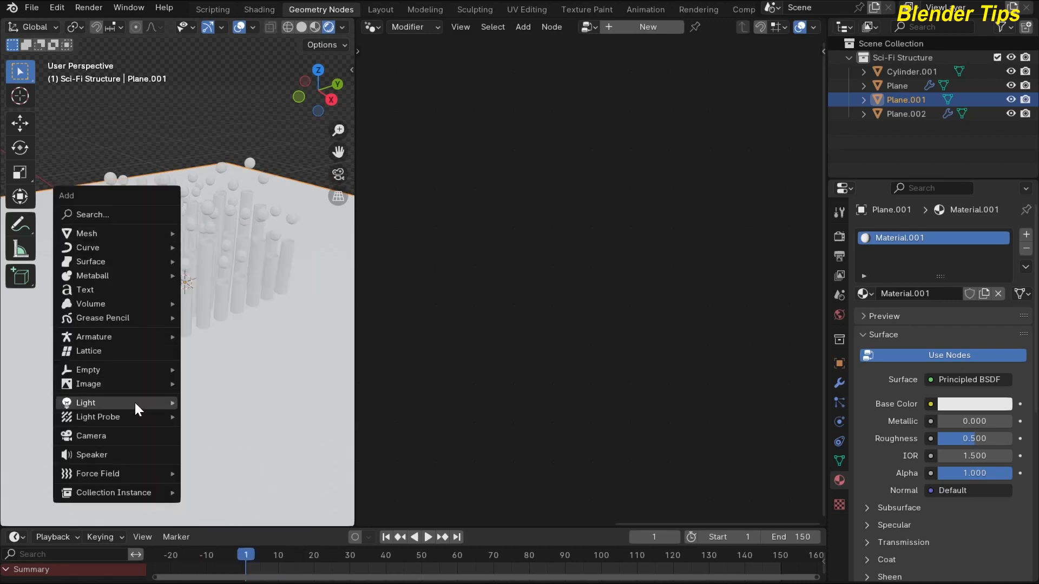
click(122, 436)
scroll(184, 306, down, 3)
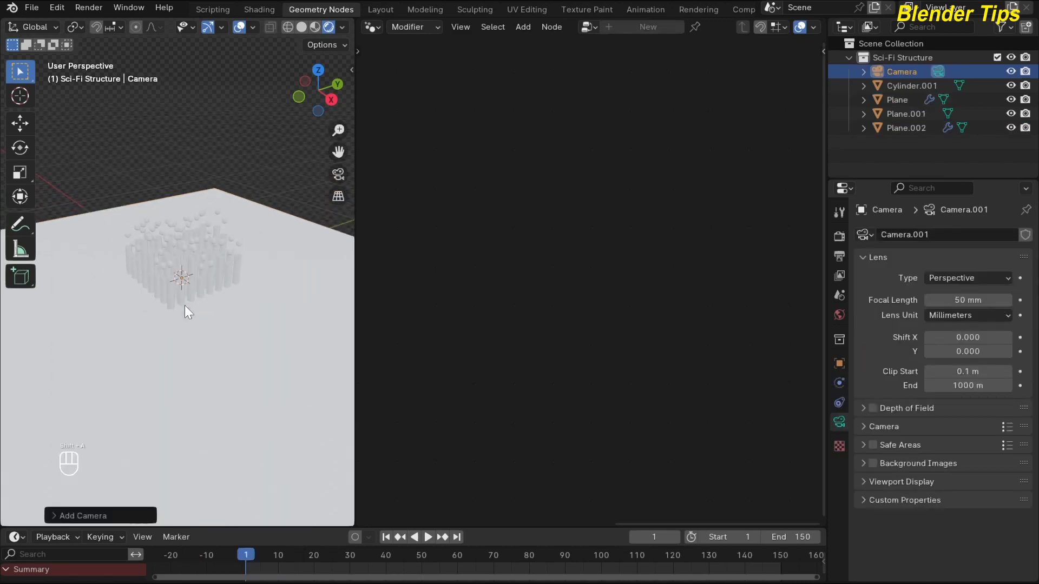
key(ctrl)
key(ctrl+alt+KP_0)
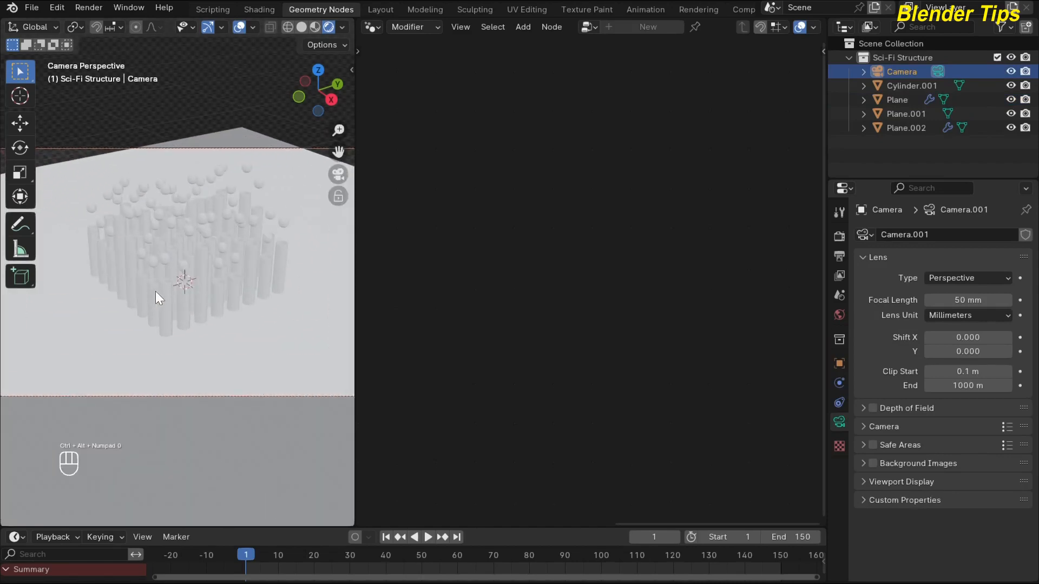
key(s)
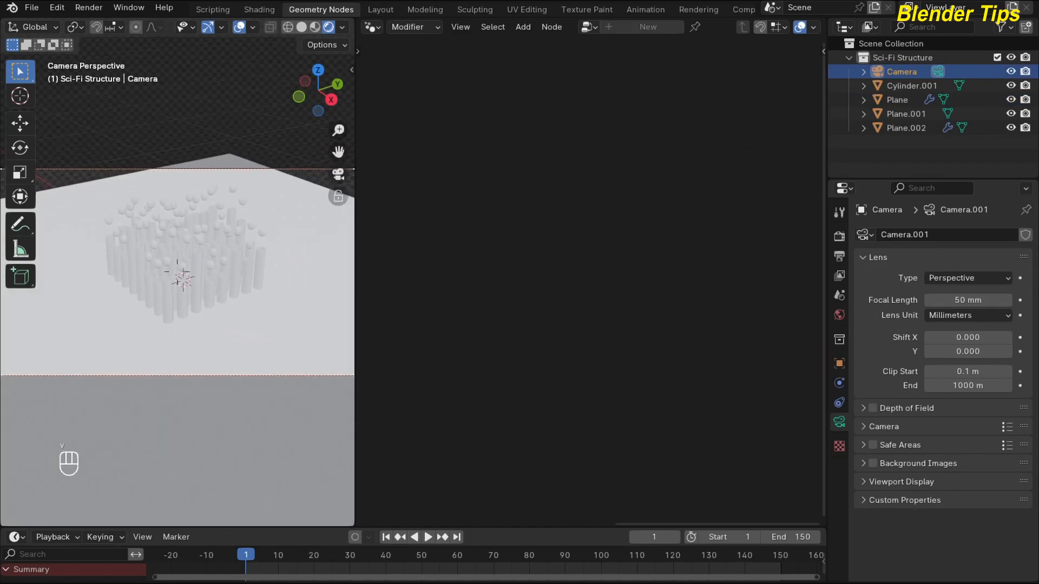
key(w)
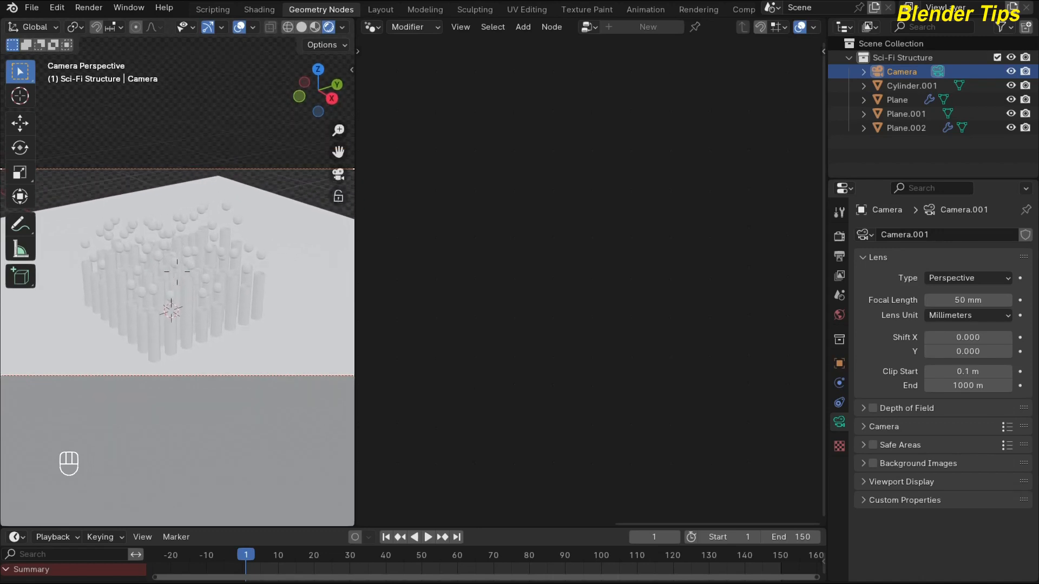
- Scale up the ground plane until it fills the whole camera frame
click(298, 229)
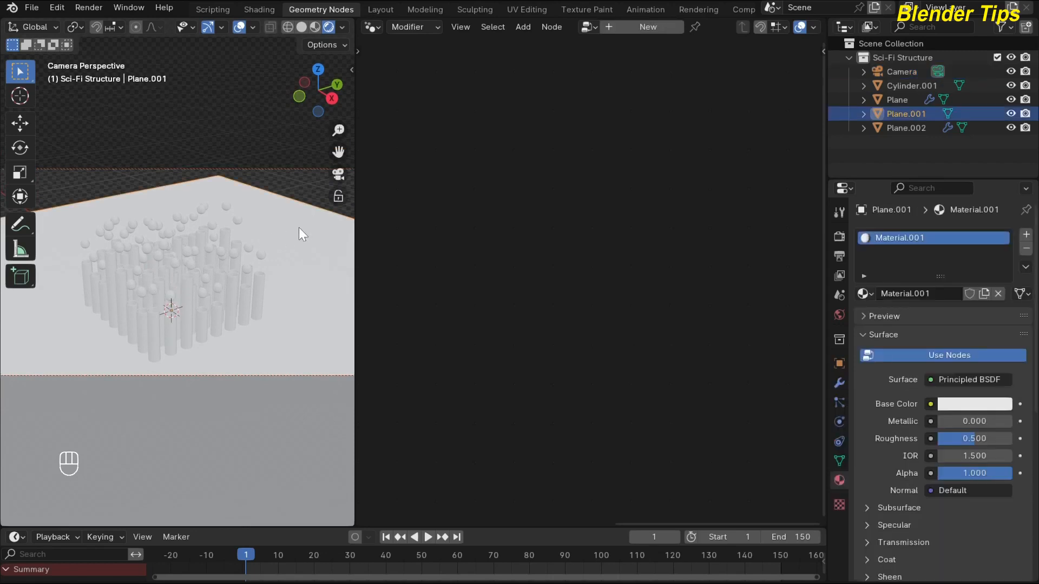
key(s)
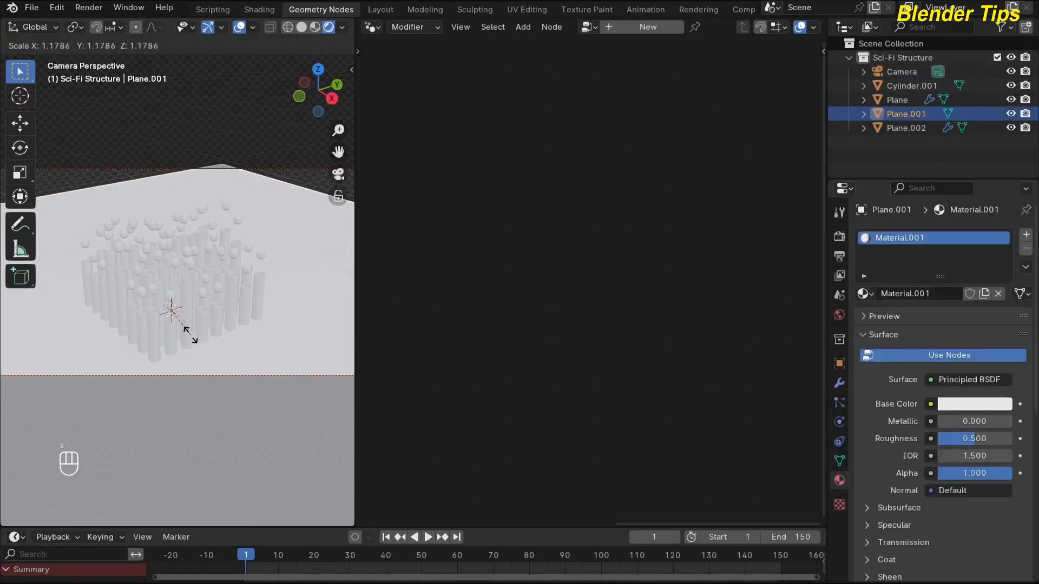
click(211, 363)
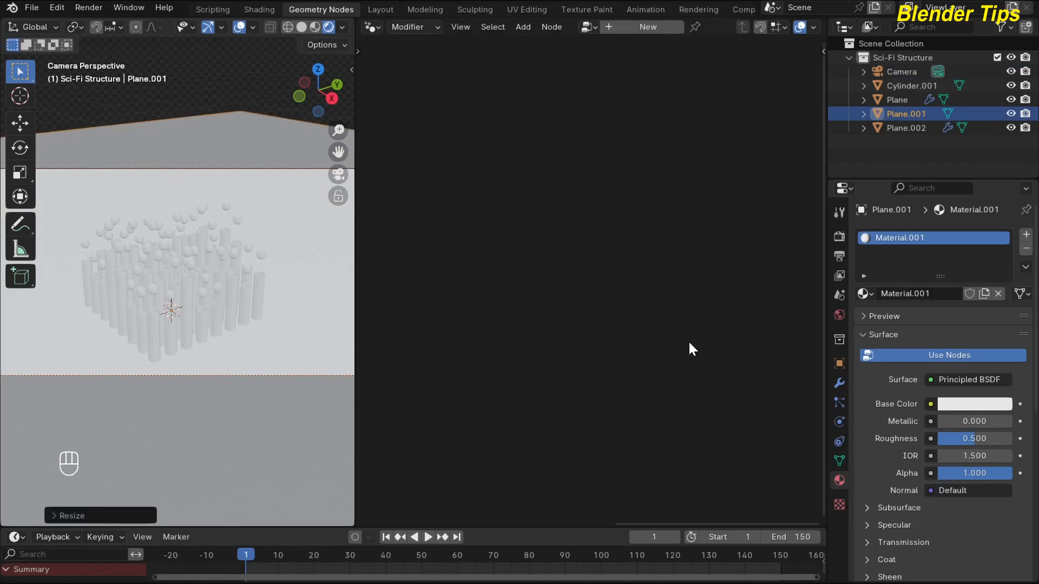
- Set the ground plane's base color to a muted cyan with hue 0.503, saturation about 0.49 and value 0.574
click(950, 405)
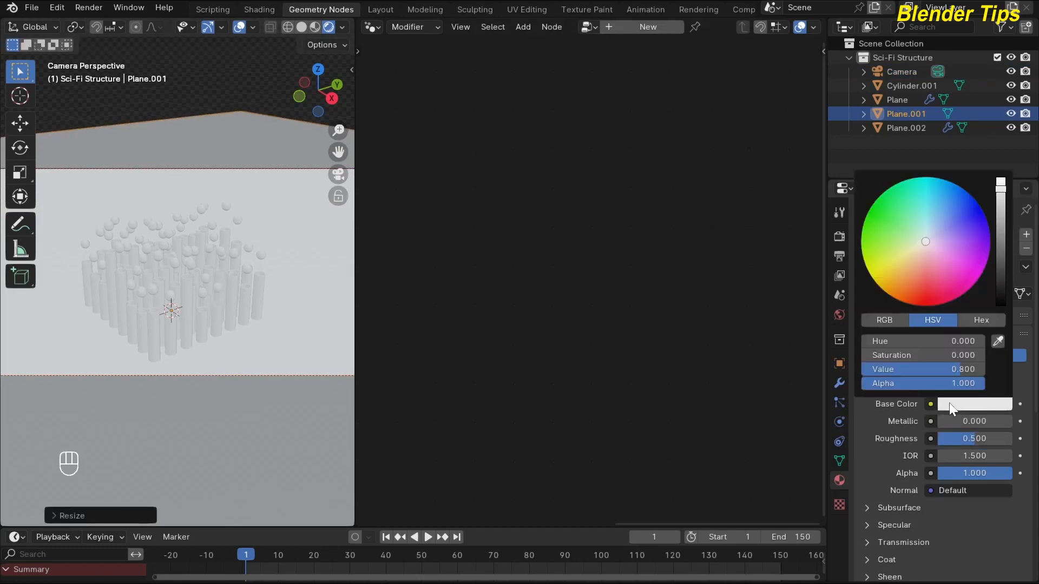
drag(923, 245, 925, 224)
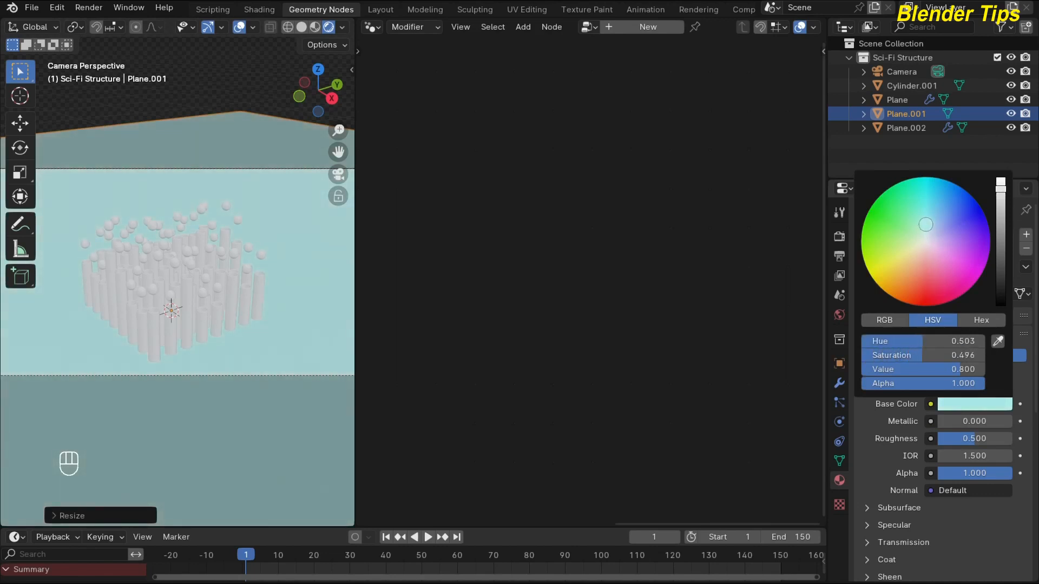
drag(1000, 188, 1000, 205)
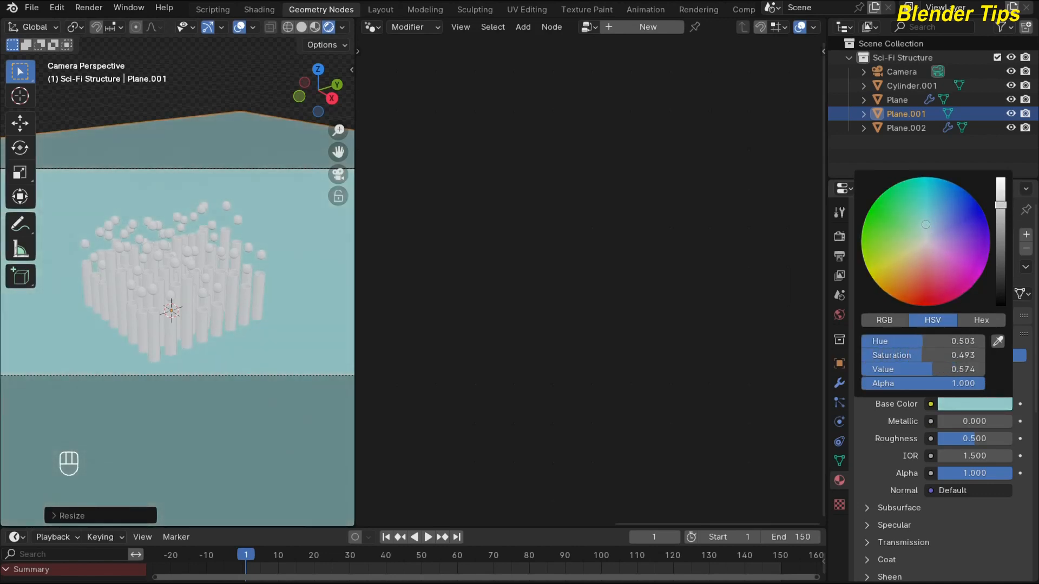
click(233, 83)
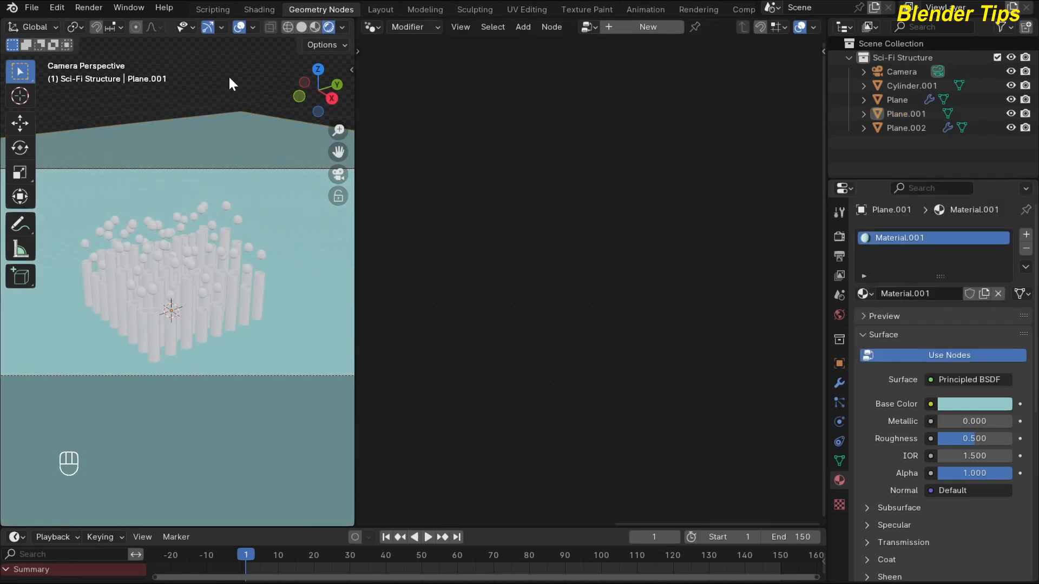
- Switch to the Shading workspace and show the camera view there with rendered shading
click(260, 7)
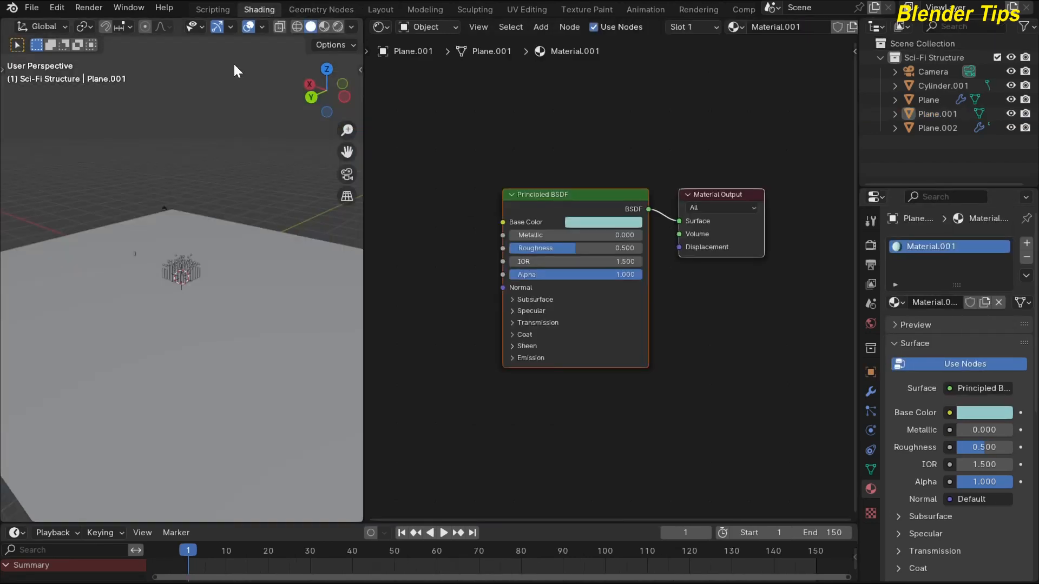
scroll(197, 296, up, 5)
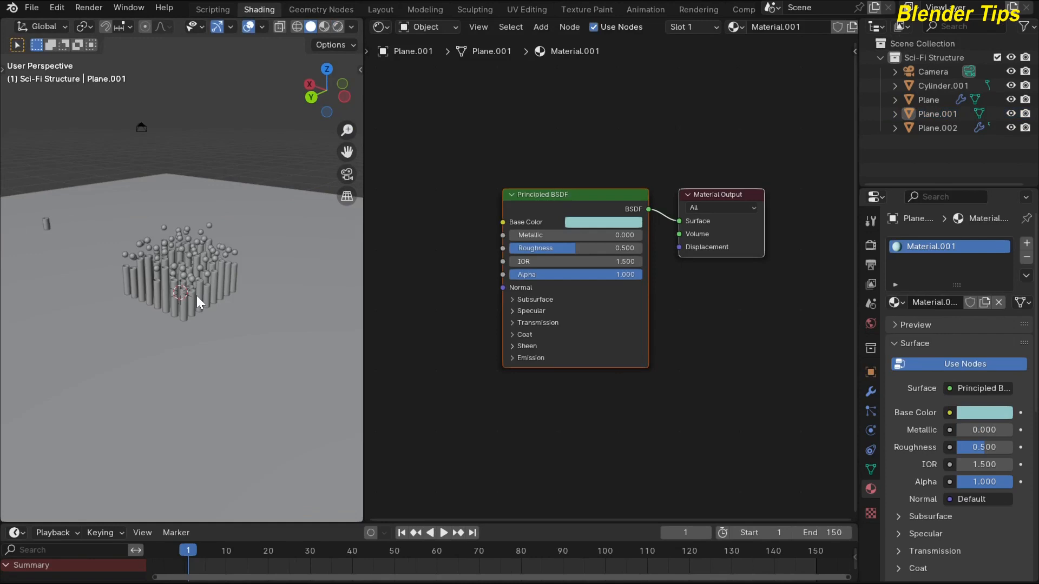
key(KP_0)
key(Home)
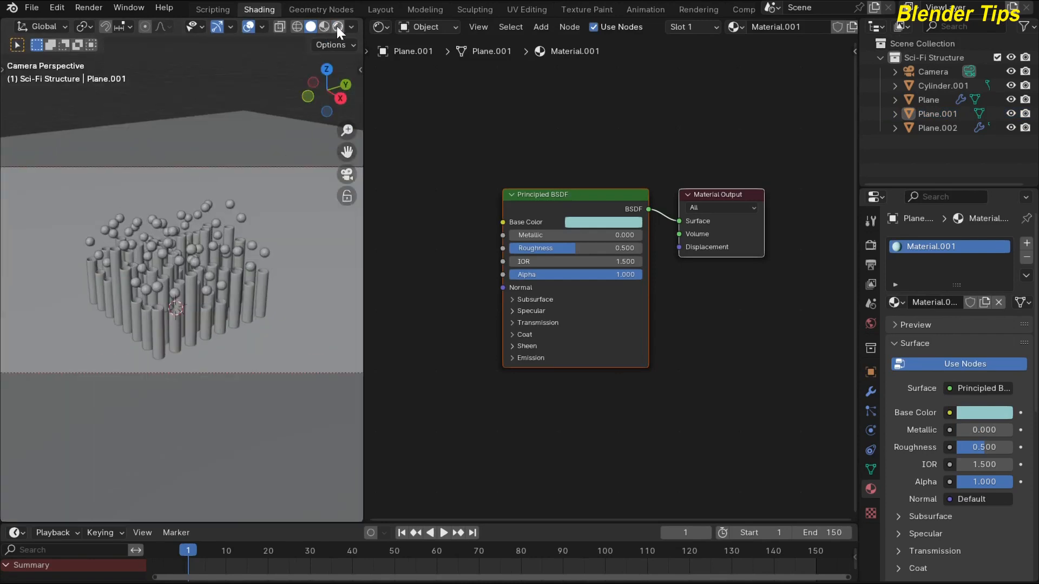
click(337, 27)
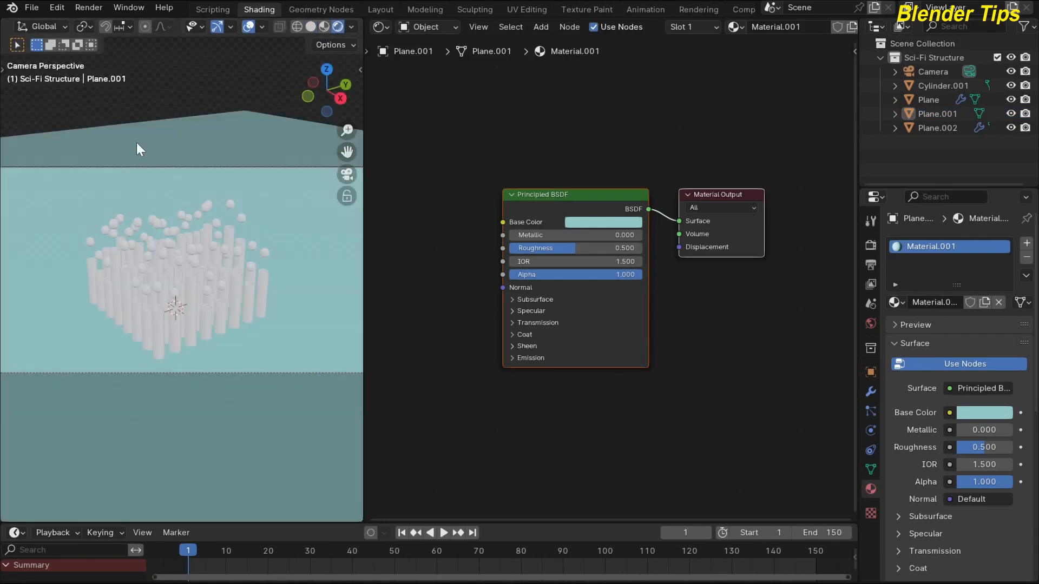
- Select the floating spheres and assign the existing material named Material to the object
click(217, 195)
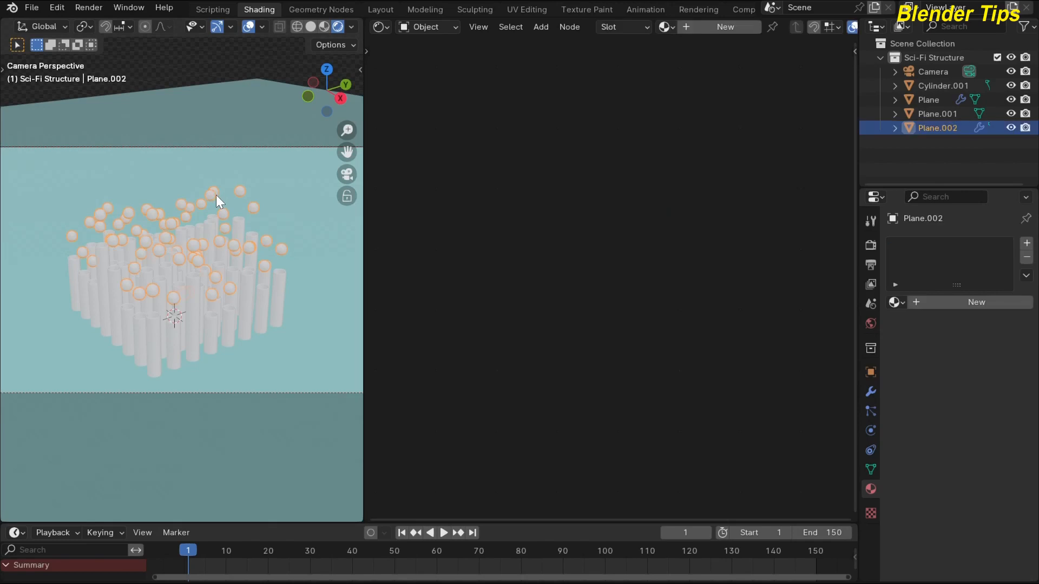
click(665, 27)
click(697, 48)
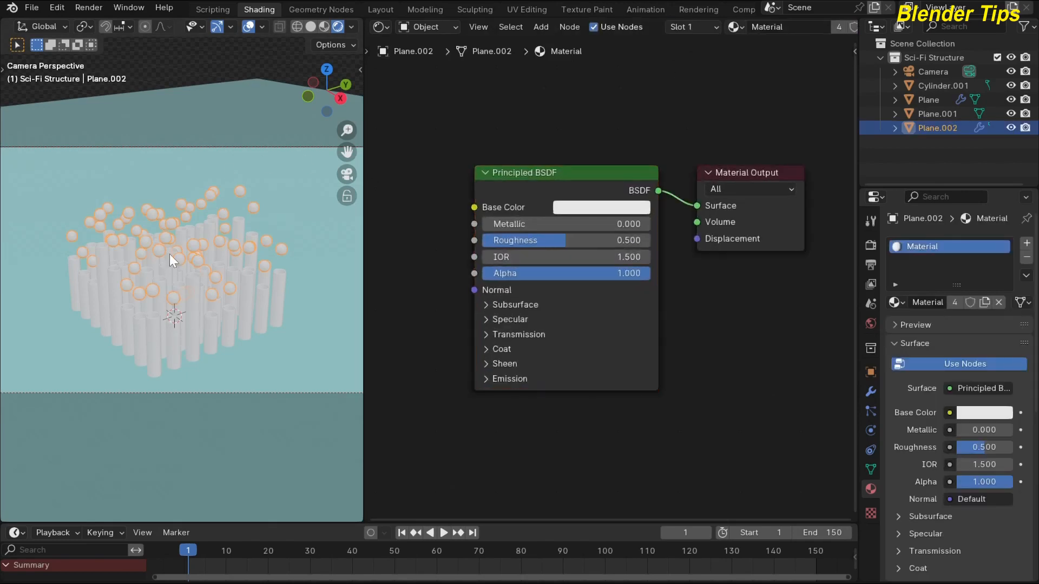
- Lower the Principled BSDF roughness of the shared sphere and cylinder material to 0.258
click(169, 86)
middle_drag(411, 285, 467, 299)
scroll(462, 286, up, 3)
scroll(462, 287, down, 3)
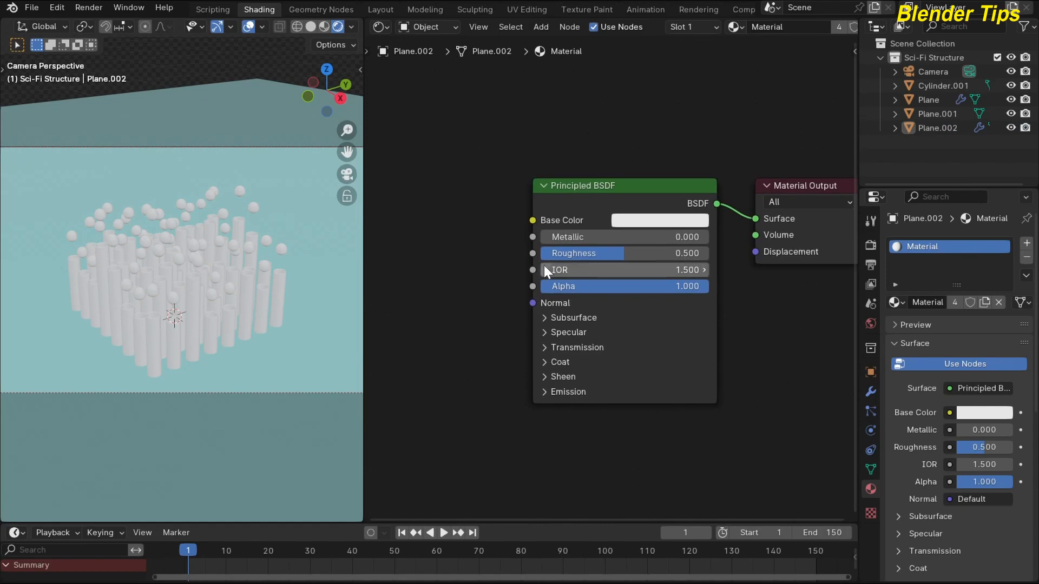
drag(624, 254, 584, 254)
- Add a Color Ramp node before the Principled BSDF and connect its Color output to Base Color
middle_drag(456, 249, 544, 277)
scroll(518, 271, down, 2)
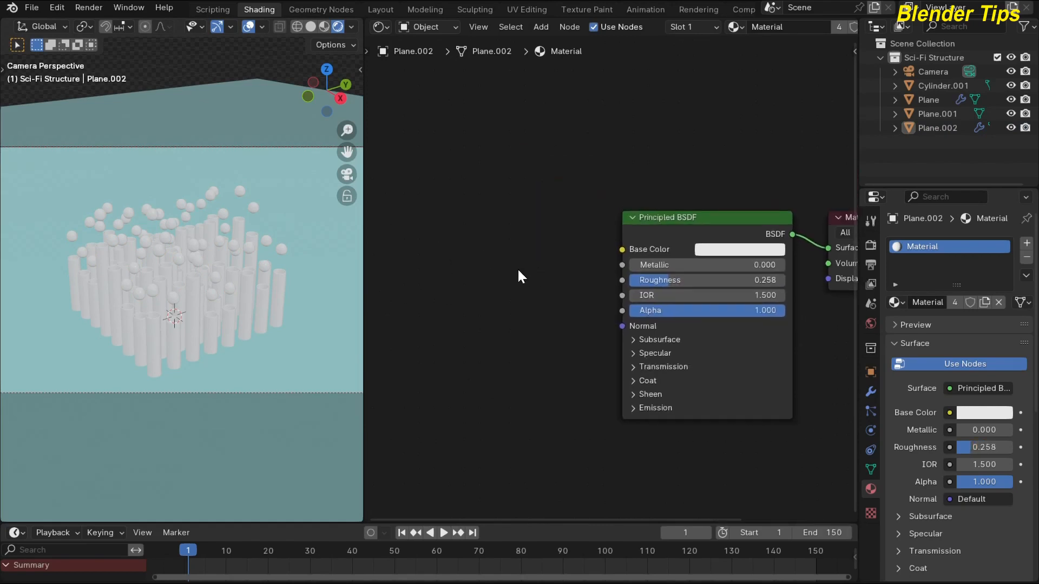
key(shift+a)
text(COL)
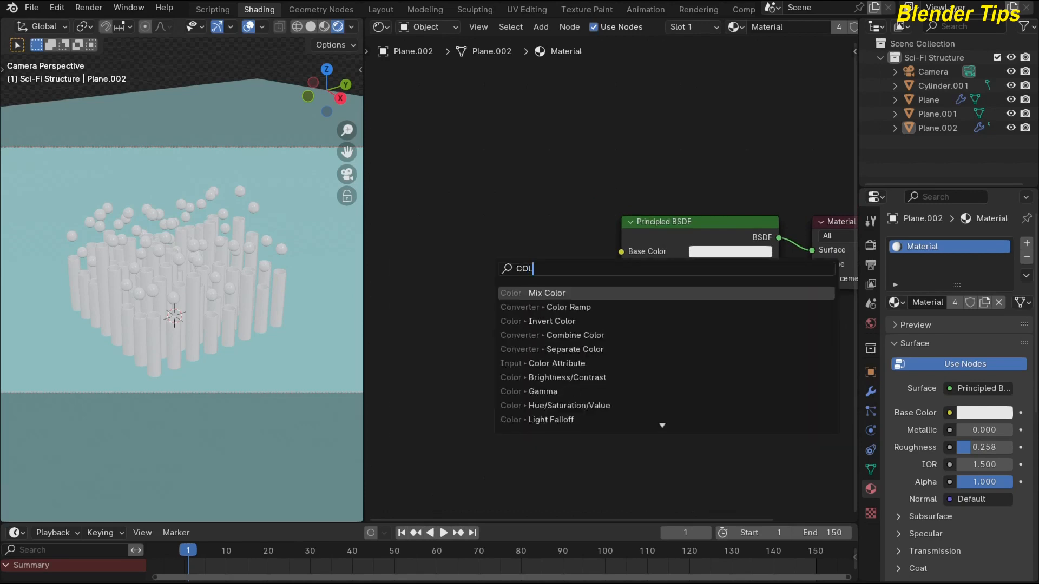
key(Down)
key(Return)
click(402, 232)
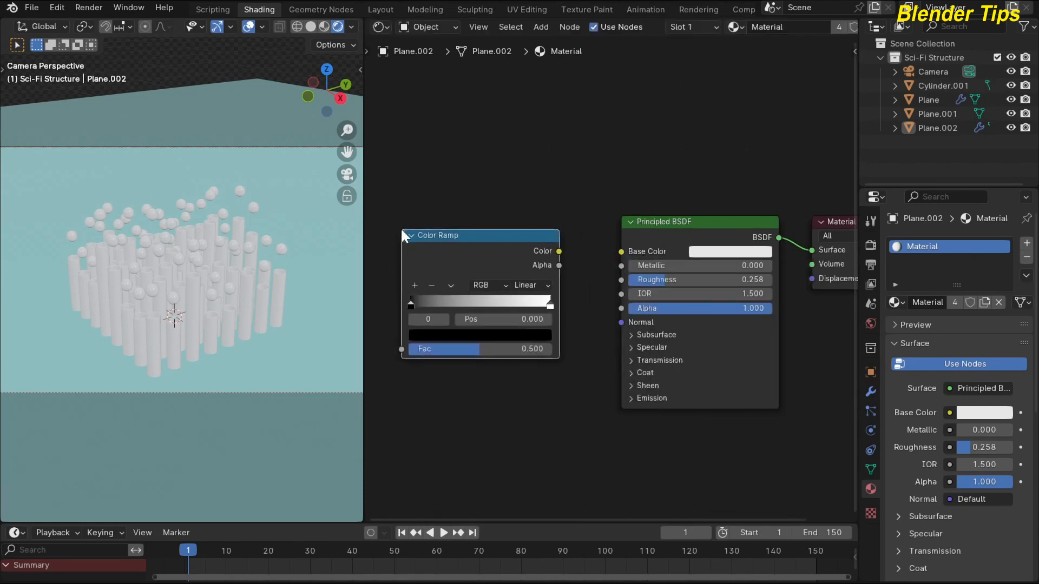
drag(614, 248, 618, 251)
- Add an Object Info node before the Color Ramp and connect its Random output to Fac
scroll(497, 205, down, 1)
middle_drag(458, 211, 538, 205)
scroll(494, 206, down, 1)
click(456, 204)
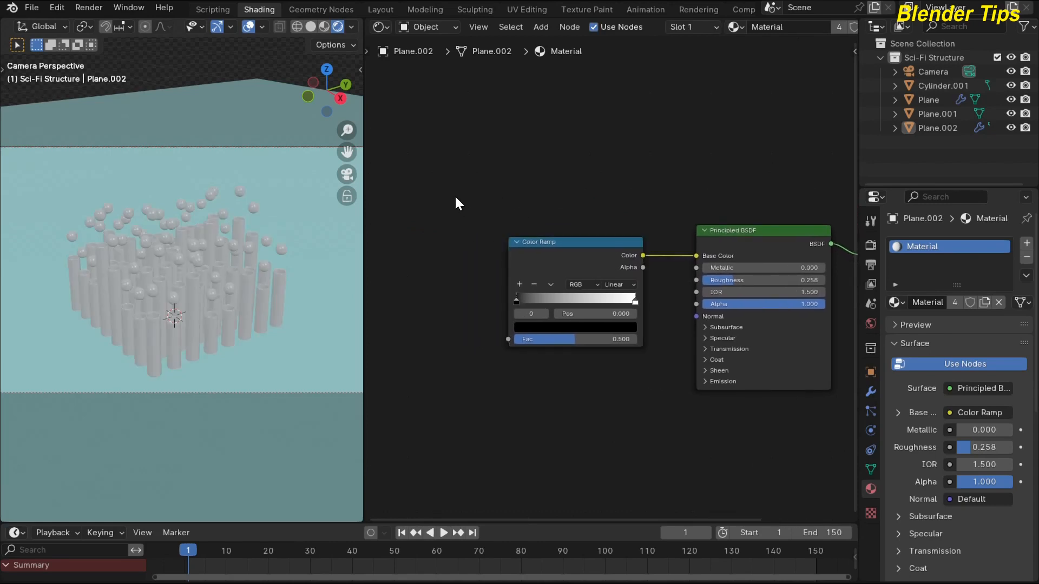
key(shift+a)
text(OBJ)
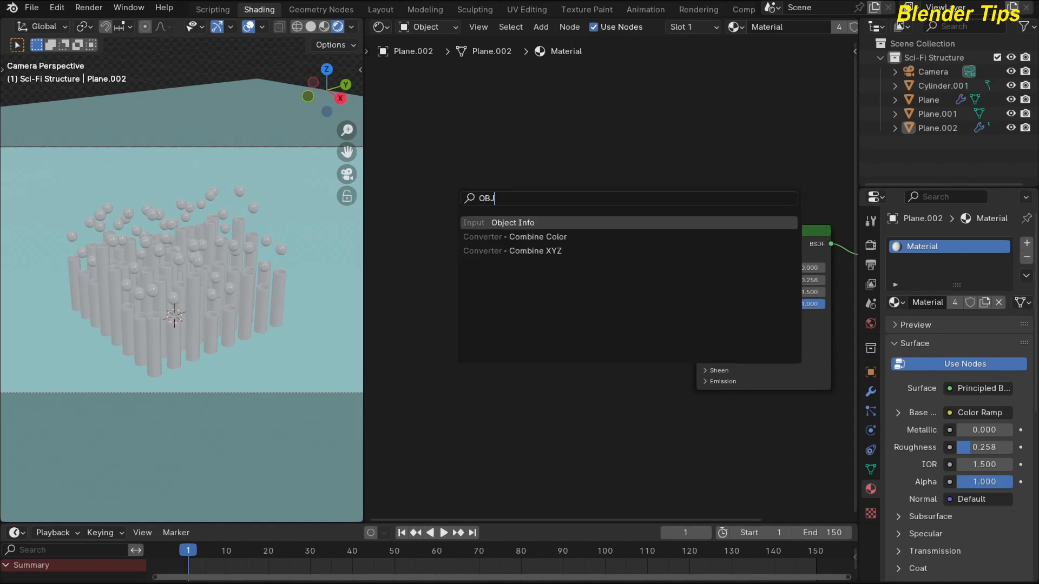
key(Return)
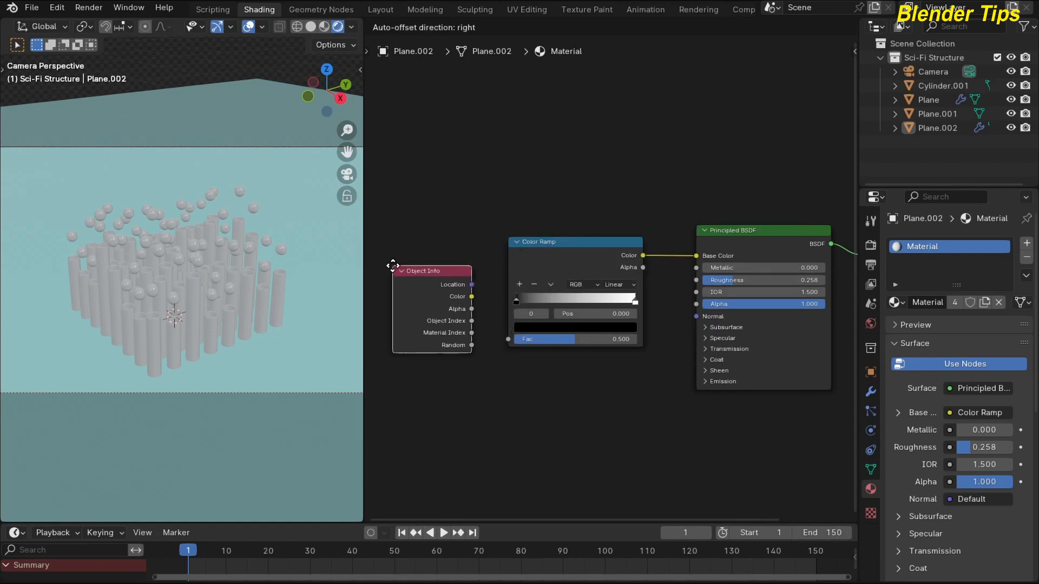
click(394, 269)
drag(501, 338, 501, 339)
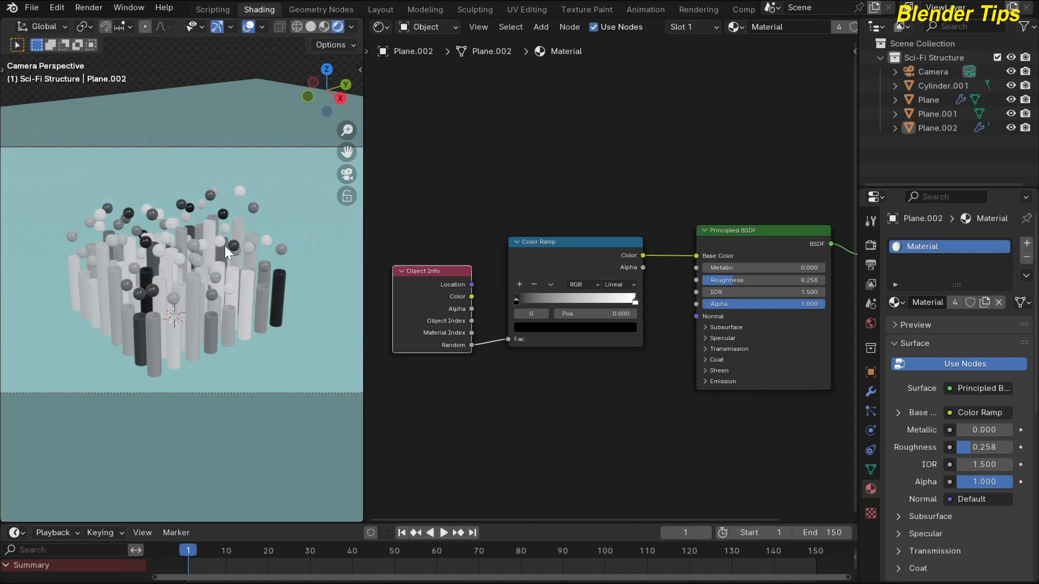
- Move the Color Ramp's black stop to position 0.337
scroll(214, 217, up, 2)
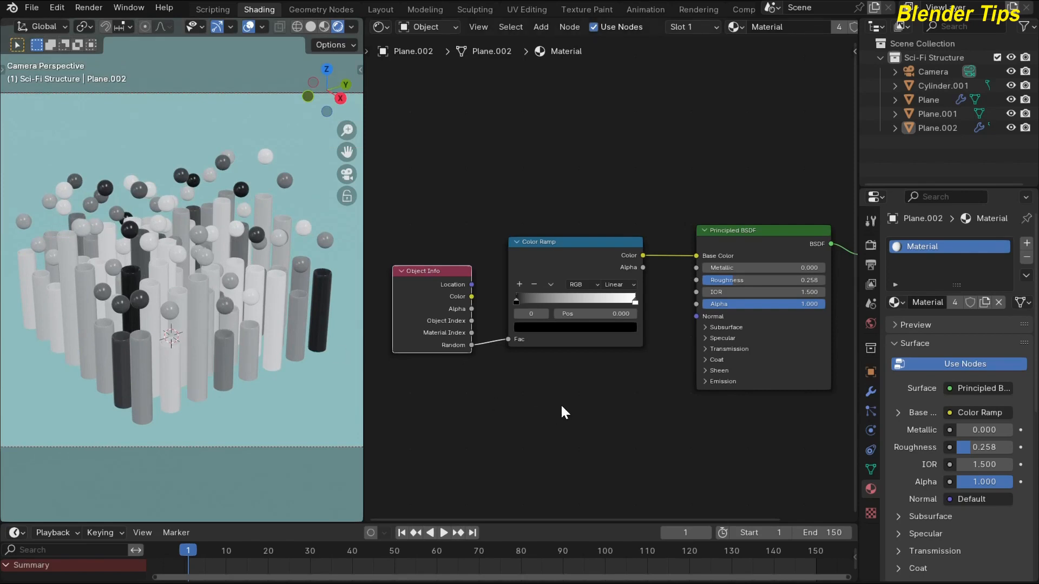
scroll(561, 406, up, 1)
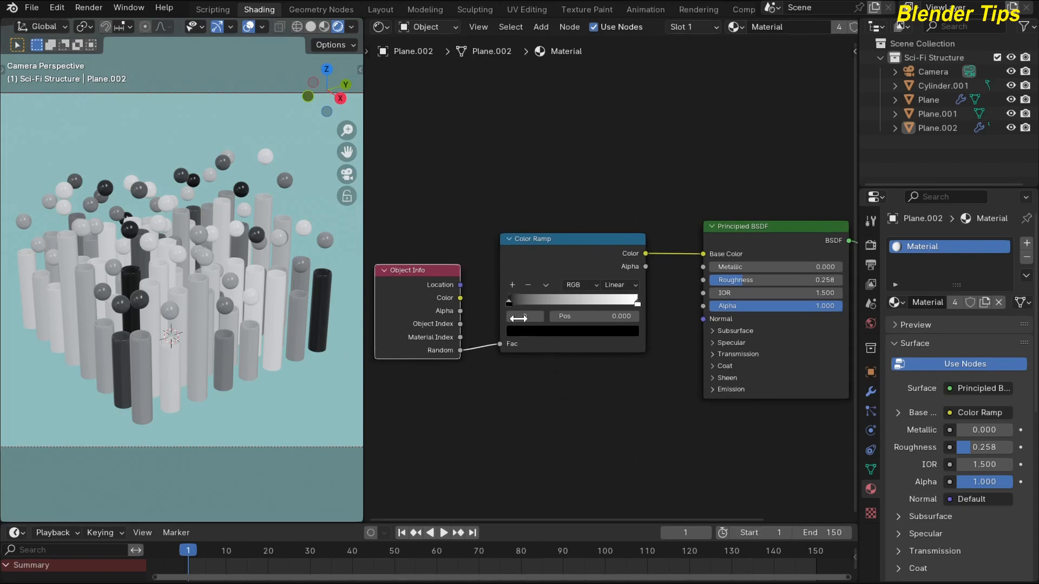
drag(508, 303, 554, 304)
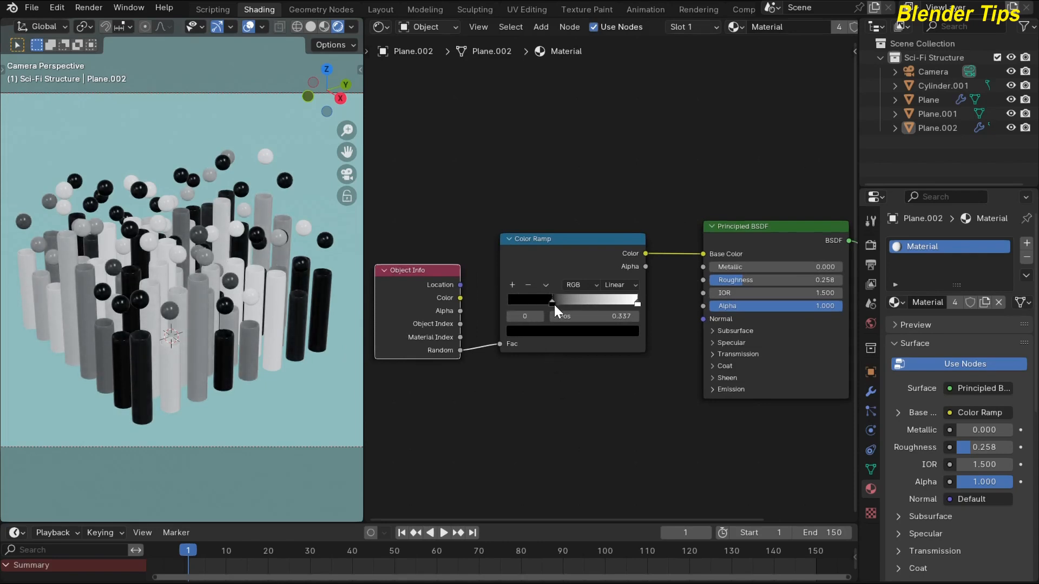
- Move the Color Ramp's white stop to position 0.714 and recolor the black stop teal with hue 0.545, saturation 0.559, value 0.311
drag(636, 303, 598, 308)
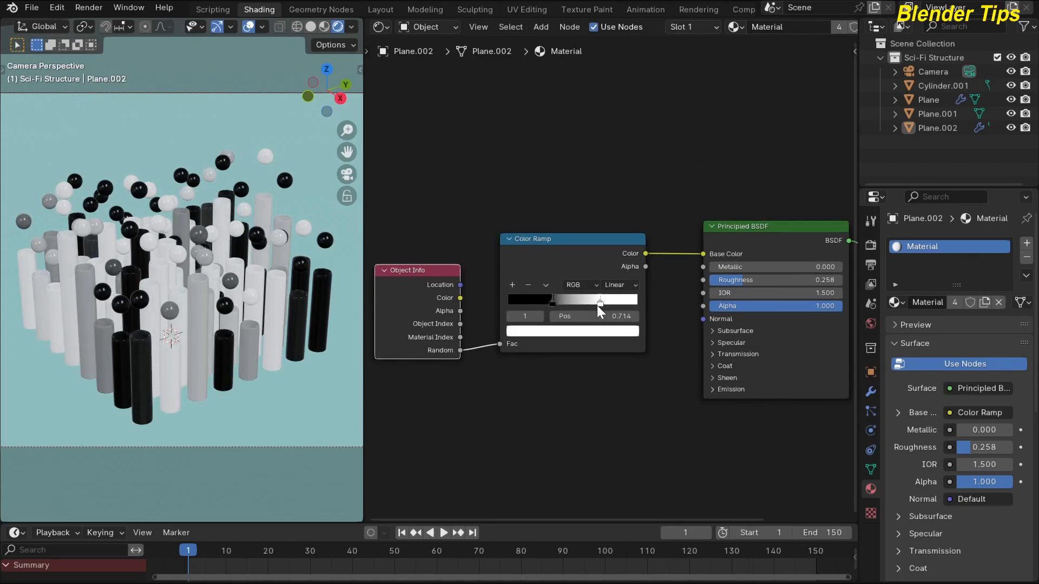
click(553, 304)
click(553, 326)
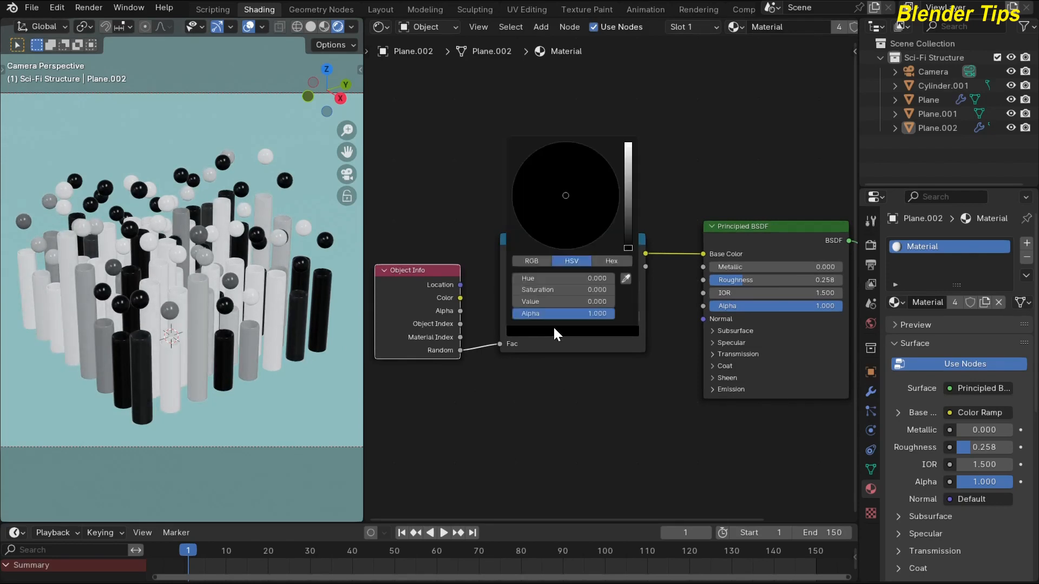
mouse_move(627, 246)
mouse_down()
mouse_move(627, 186)
mouse_move(569, 198)
mouse_move(570, 179)
mouse_up()
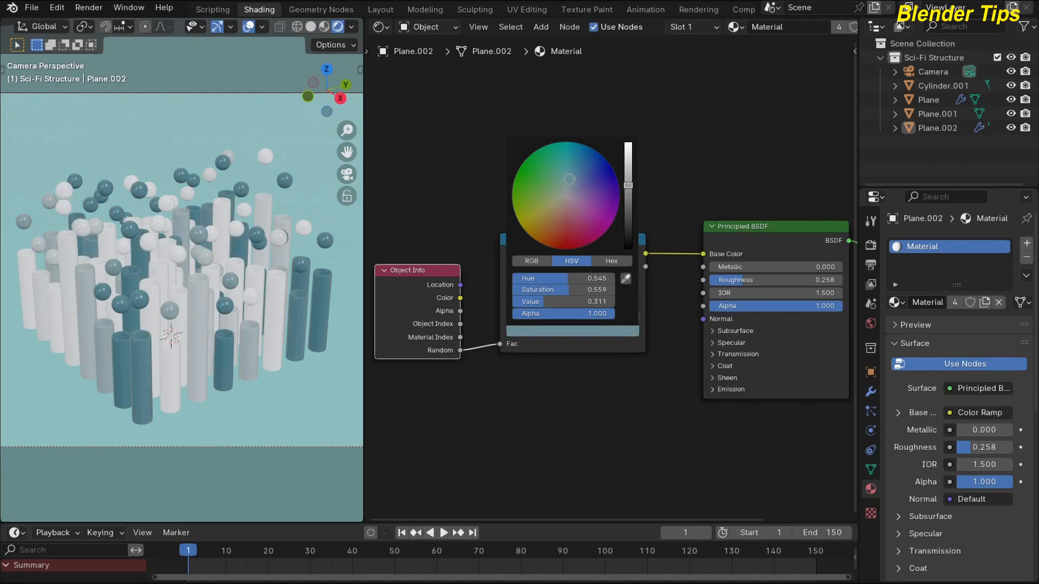
- Recolor the Color Ramp's white stop at position 0.714 to a light sky blue
click(601, 301)
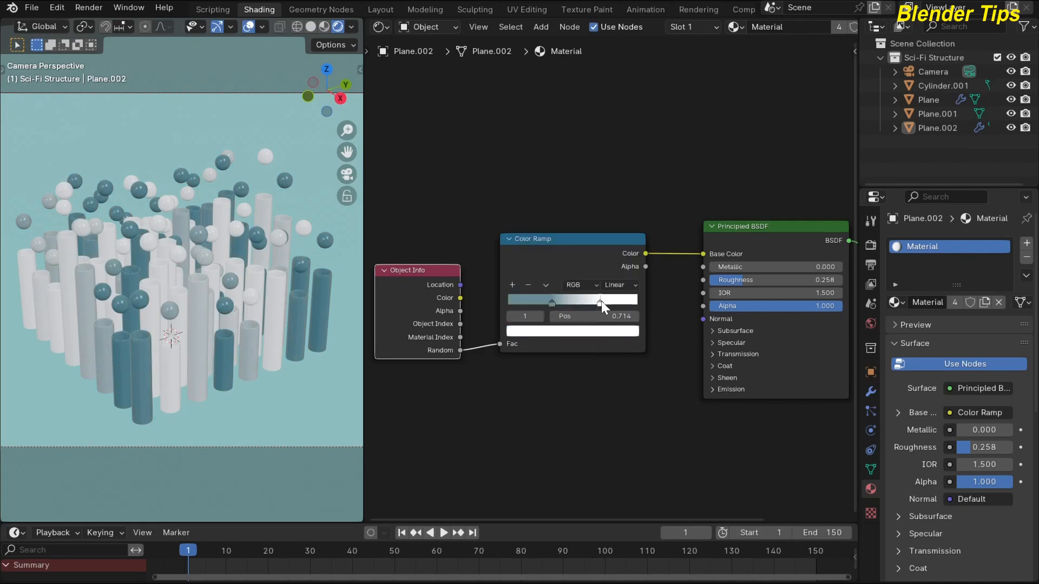
click(606, 331)
drag(626, 147, 627, 152)
drag(567, 196, 577, 171)
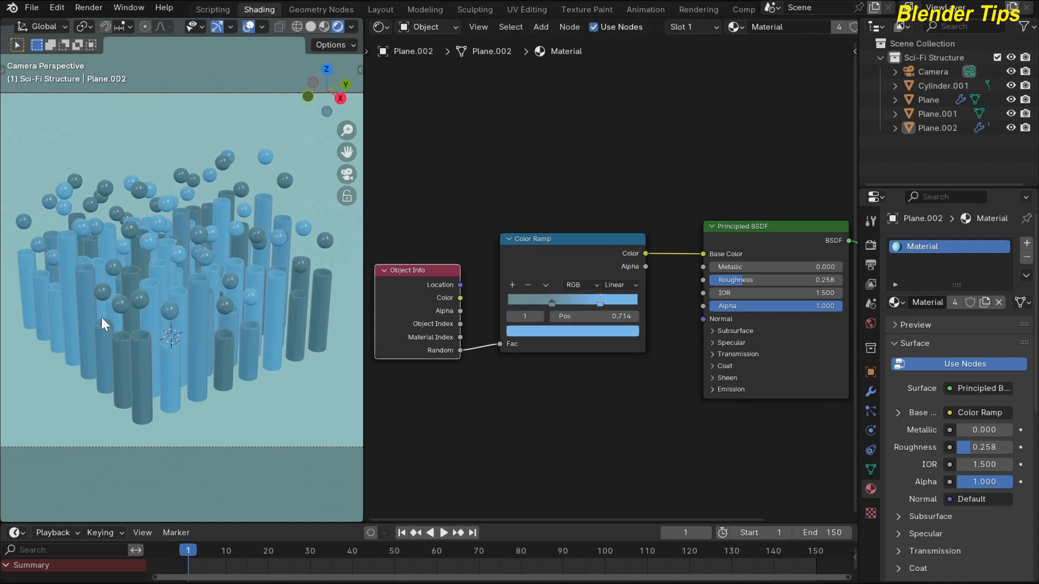
- In the cylinders' geometry node tree, keyframe the Noise Texture's W value at 0 on frame 1
scroll(139, 292, down, 1)
scroll(139, 292, down, 1)
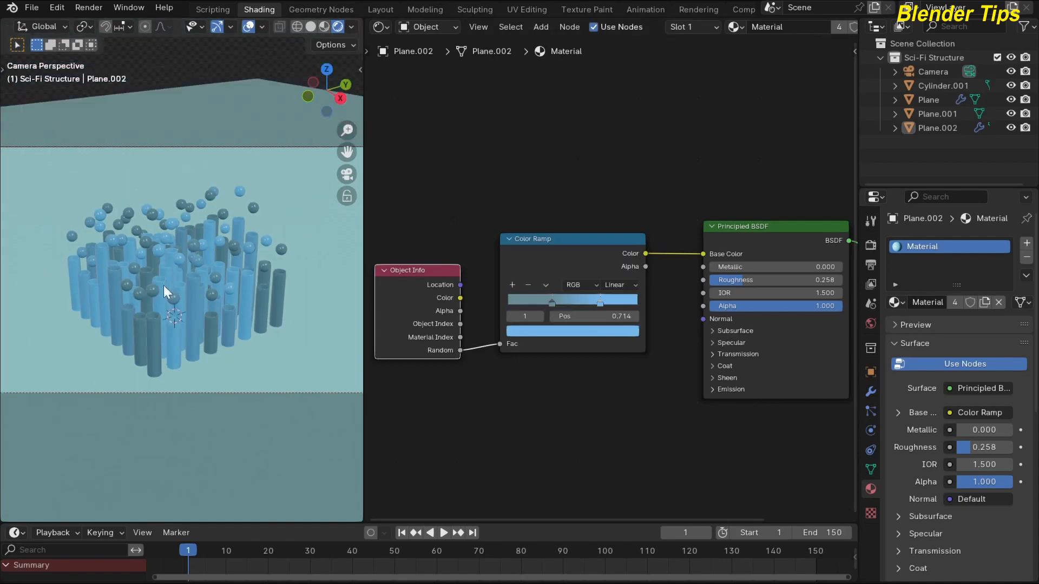
scroll(190, 284, up, 1)
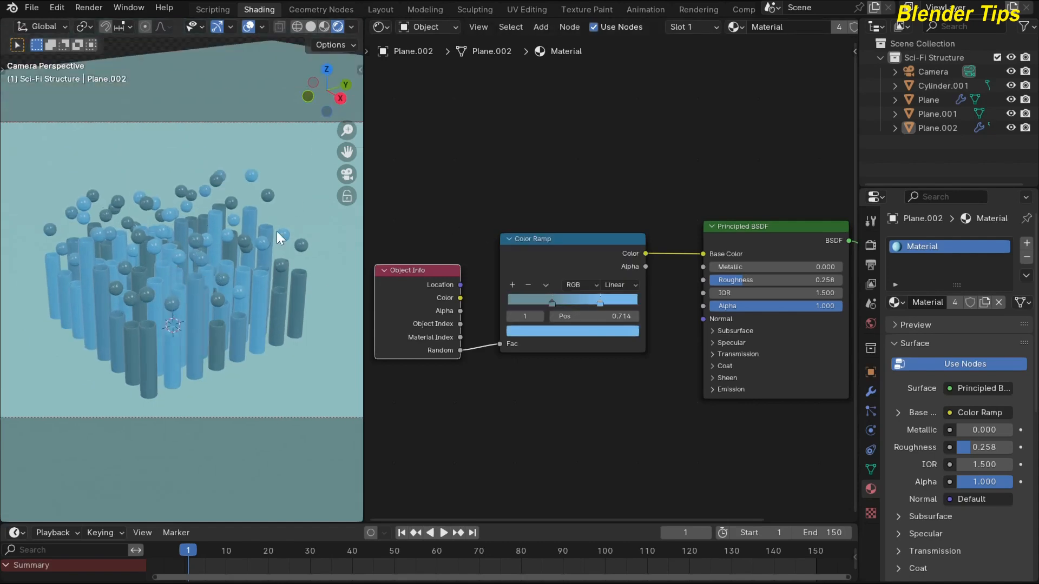
scroll(556, 358, down, 1)
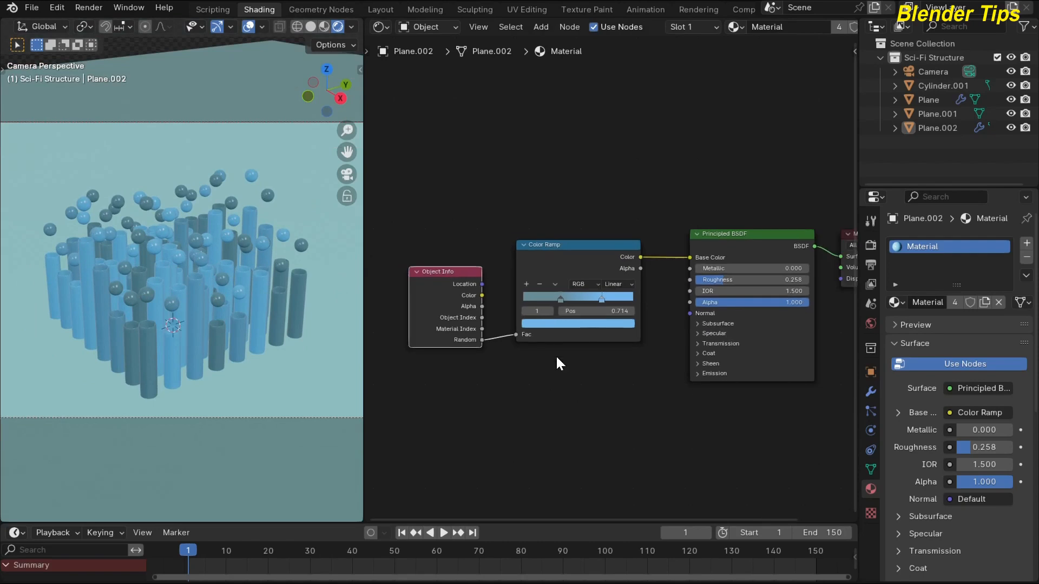
click(223, 228)
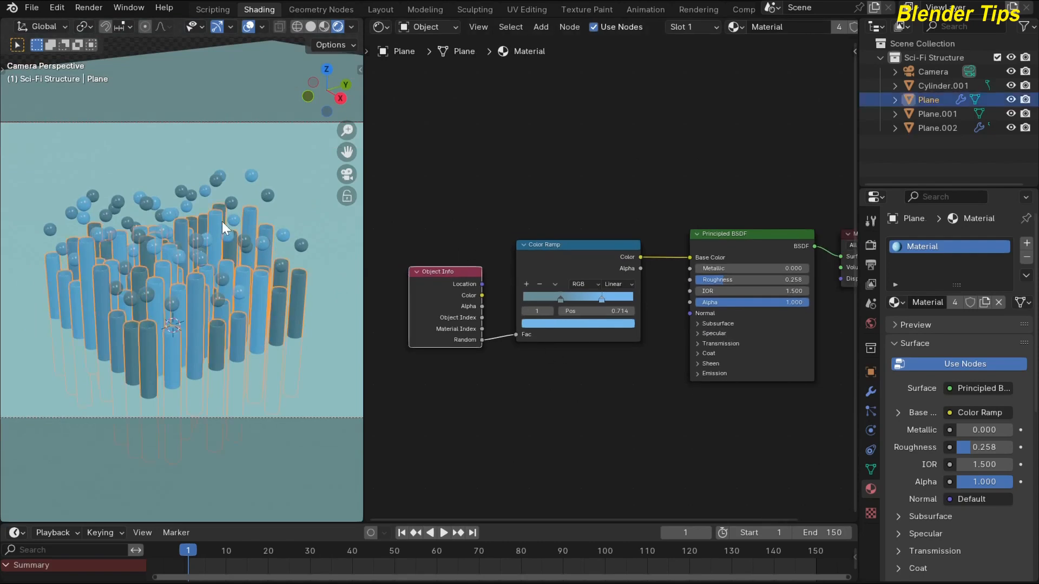
click(324, 9)
scroll(472, 144, down, 3)
middle_drag(527, 146, 727, 121)
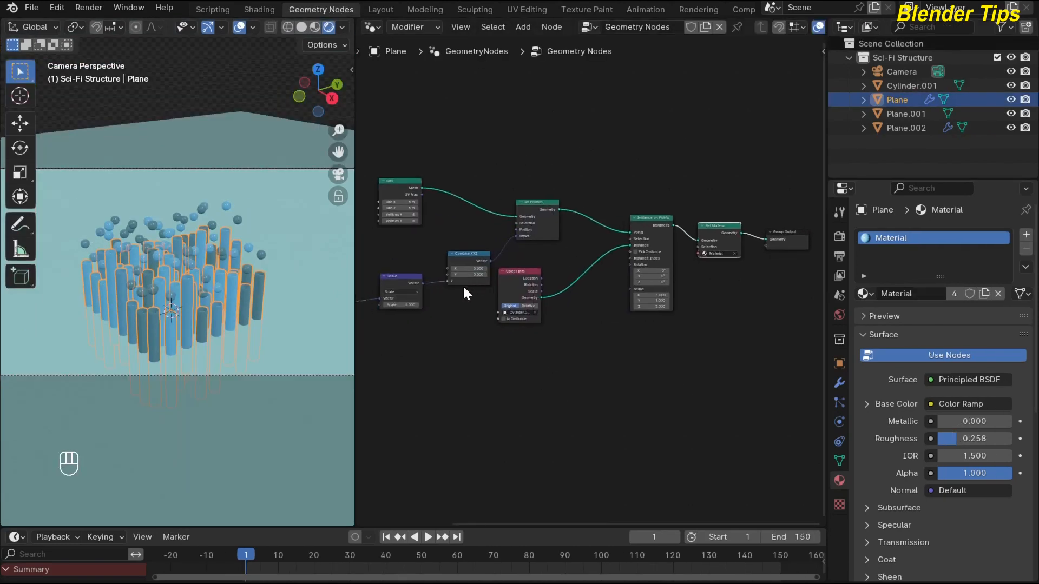
scroll(463, 290, down, 3)
middle_drag(474, 321, 612, 301)
scroll(427, 255, up, 5)
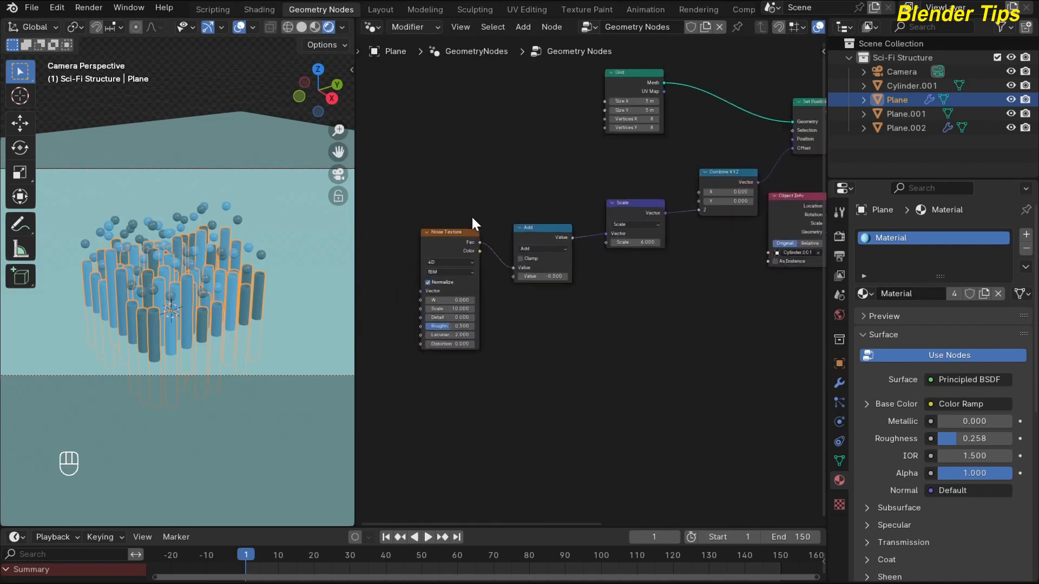
scroll(476, 296, up, 2)
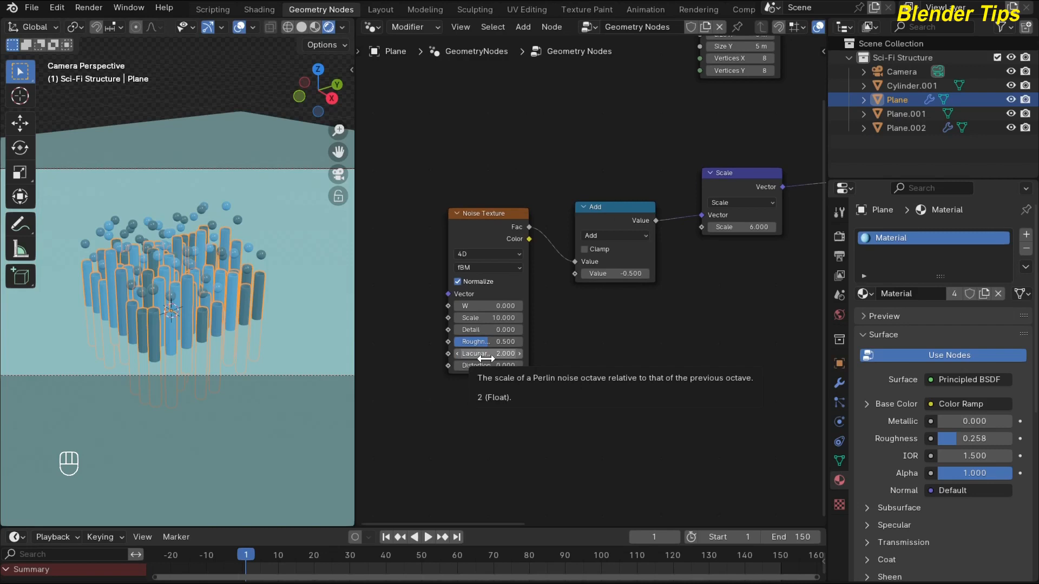
key(F6)
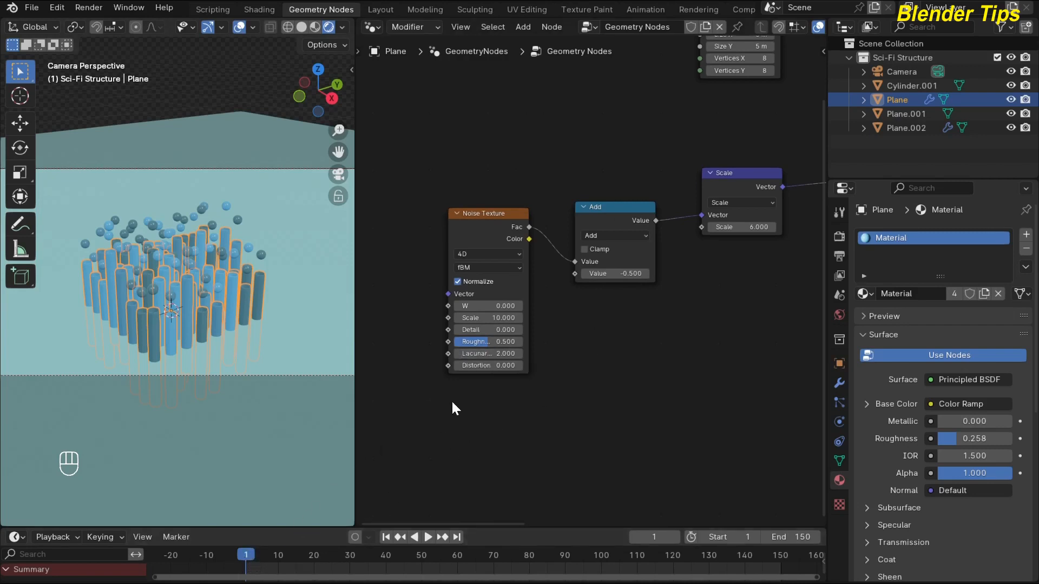
scroll(460, 378, up, 1)
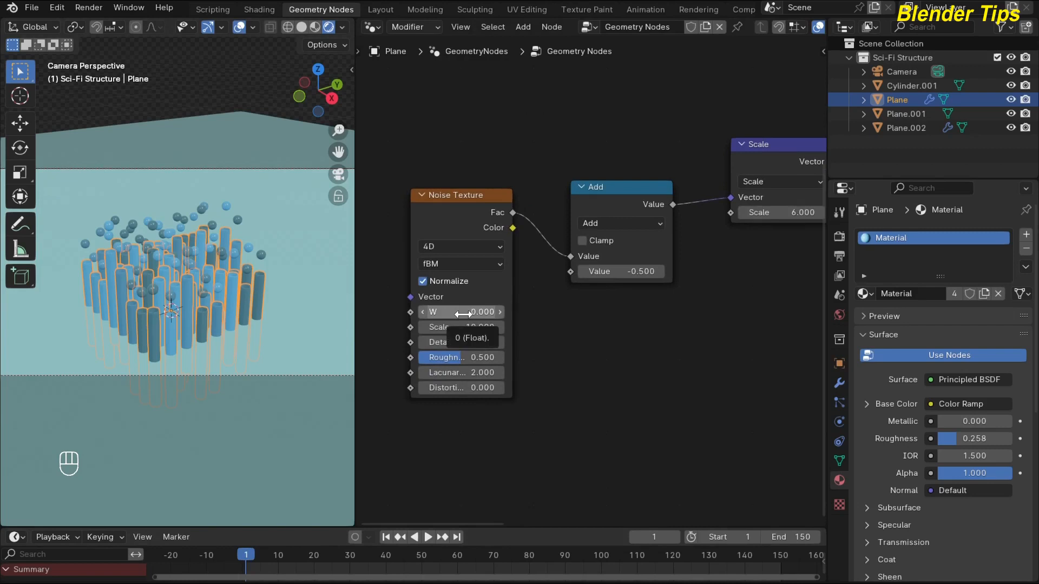
key(i)
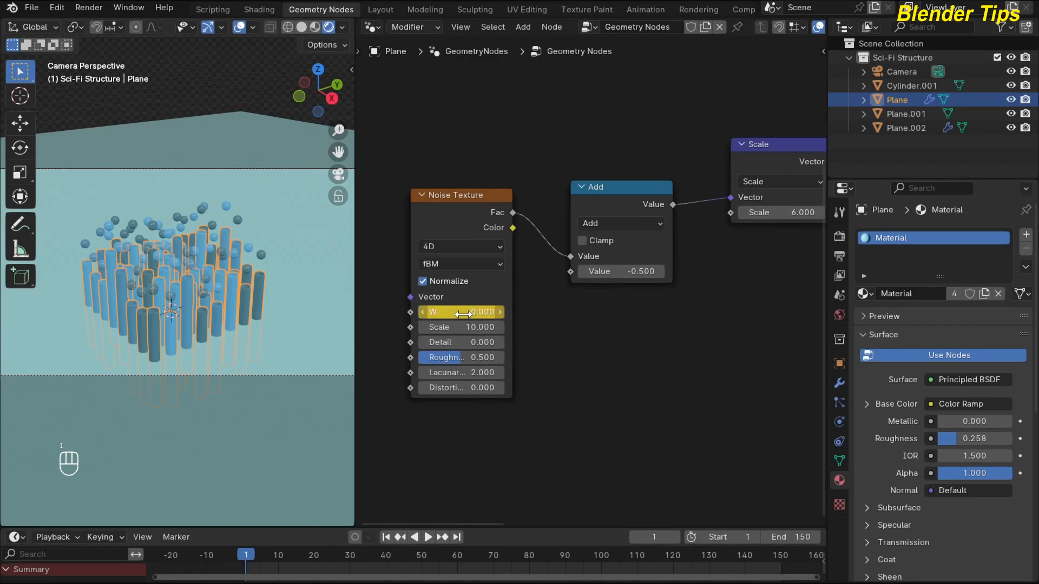
- Try setting the cylinders' Noise Texture W to 0.5 at frame 150 without inserting a keyframe
click(457, 538)
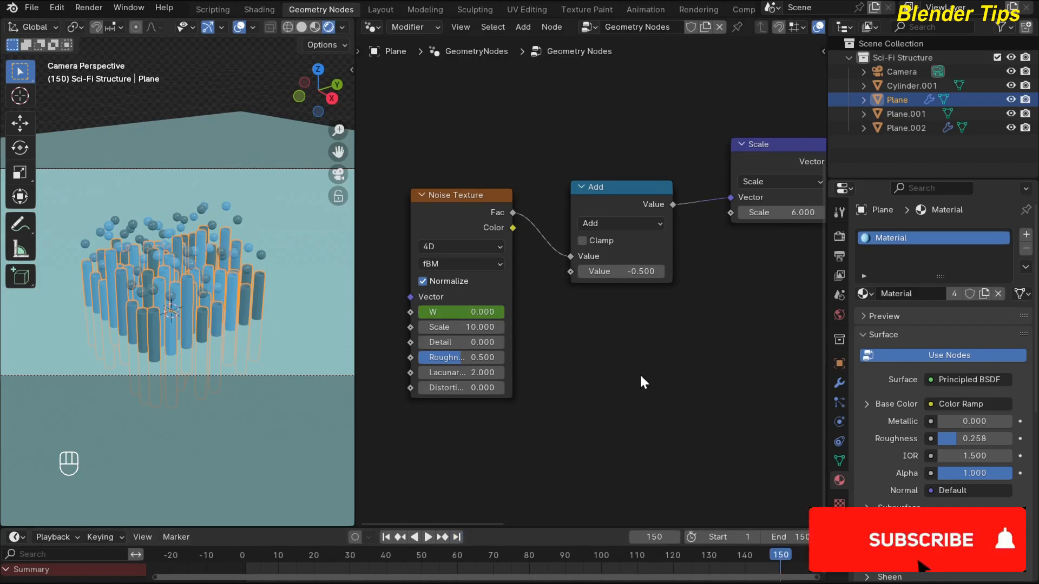
double_click(471, 312)
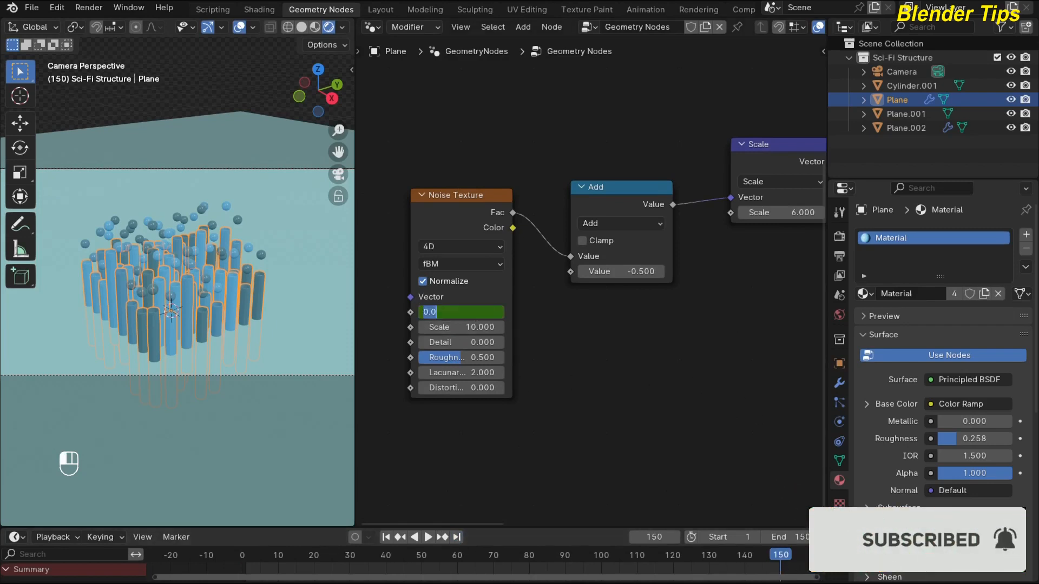
text(.5)
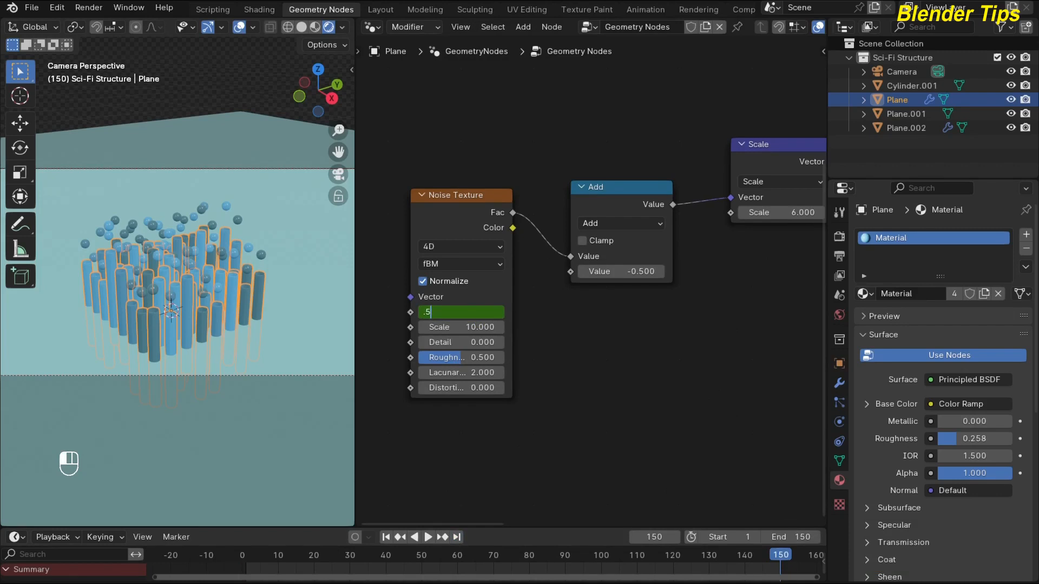
key(Return)
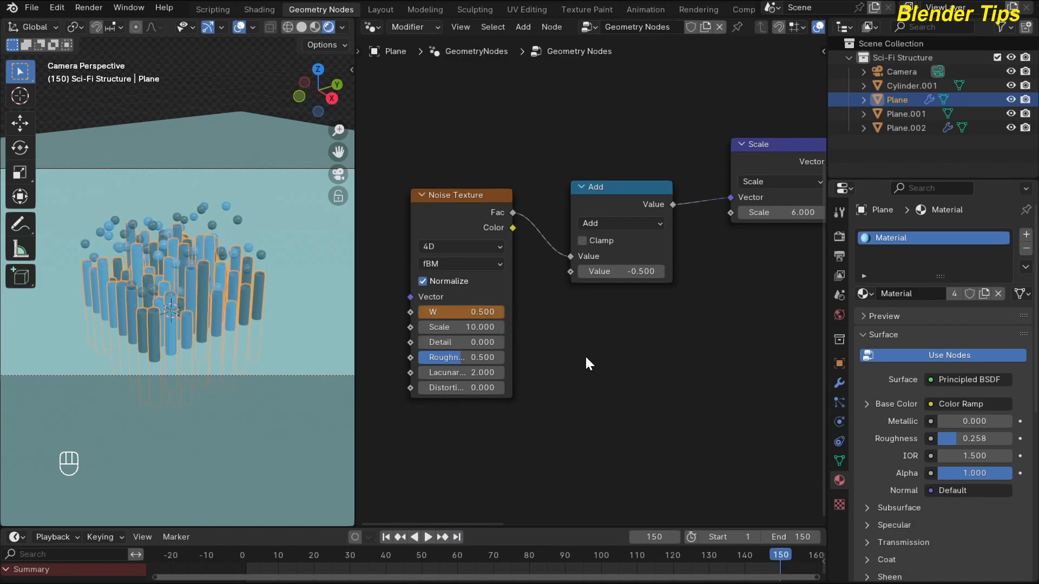
- Deselect the cylinders and play the animation briefly from frame 1 to check their motion
click(386, 537)
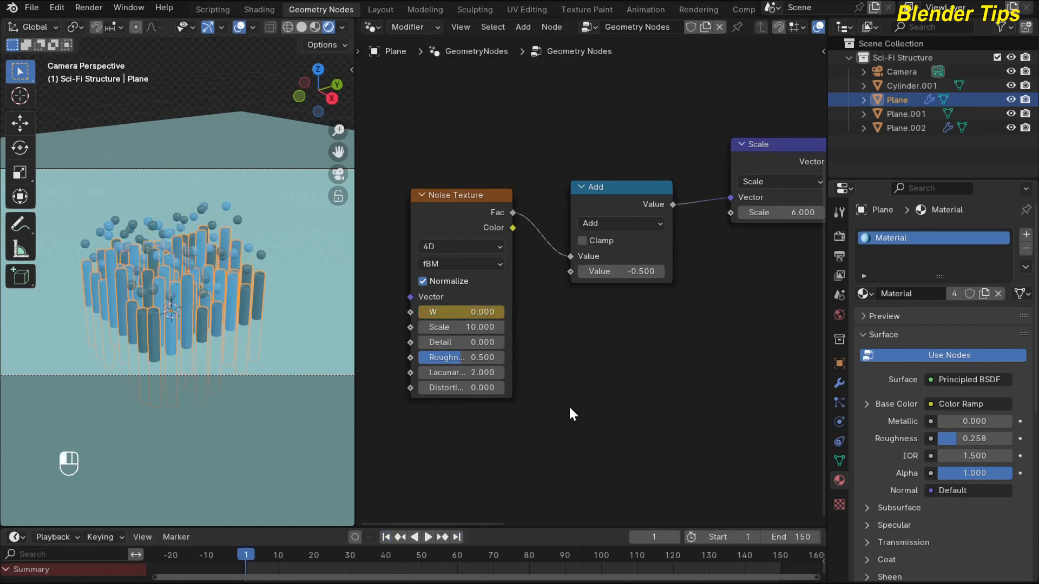
click(191, 127)
key(space)
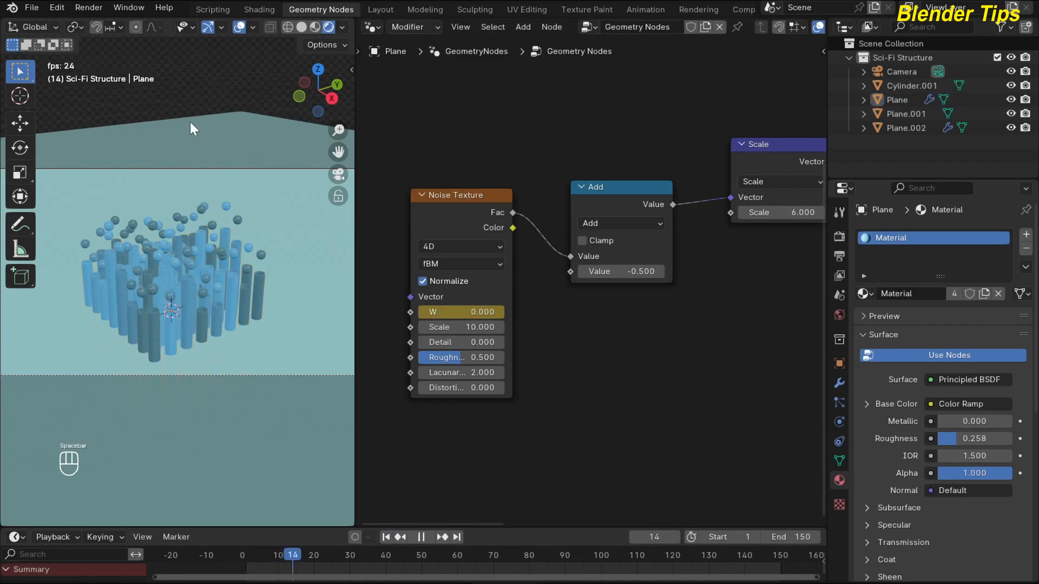
key(space)
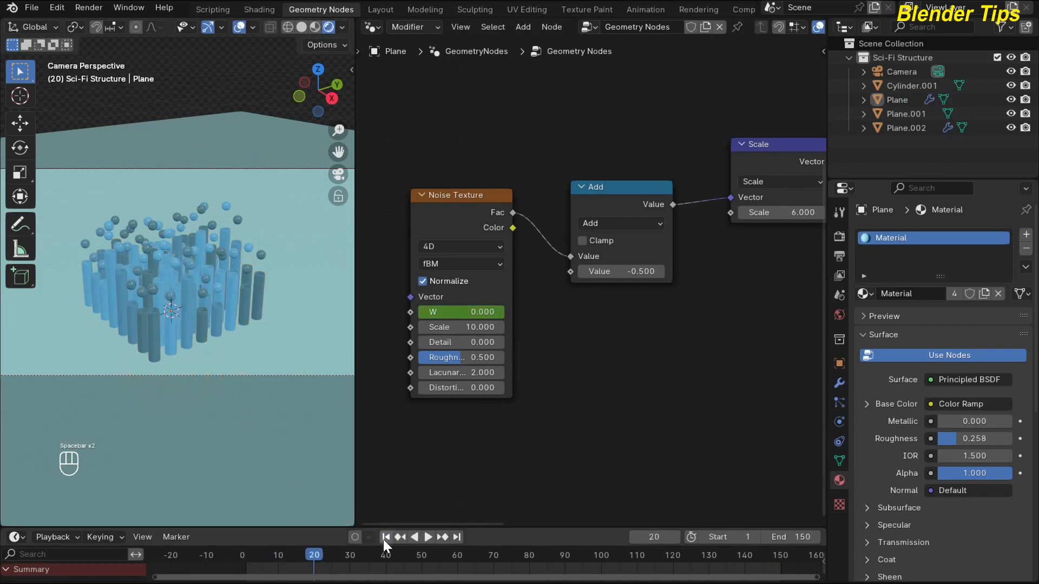
- At frame 150, set the cylinders' Noise Texture W to 0.5 and keyframe it
click(457, 536)
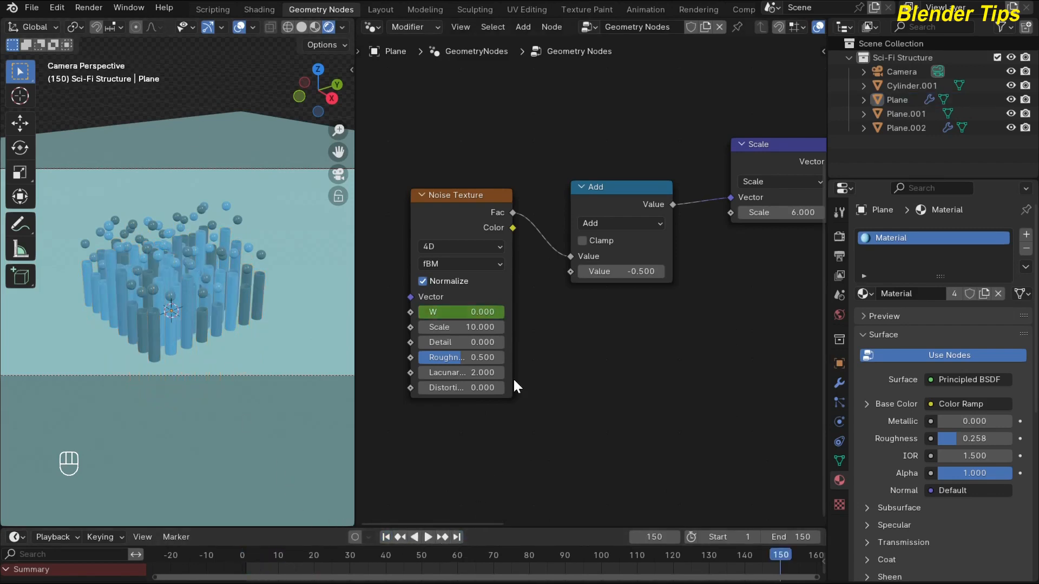
click(459, 311)
text(.5)
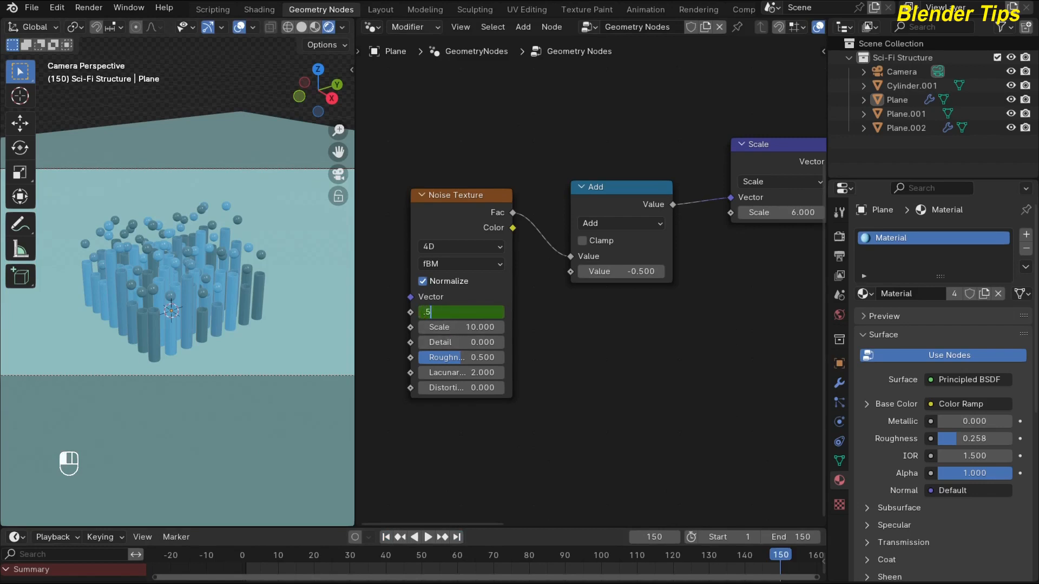
key(Return)
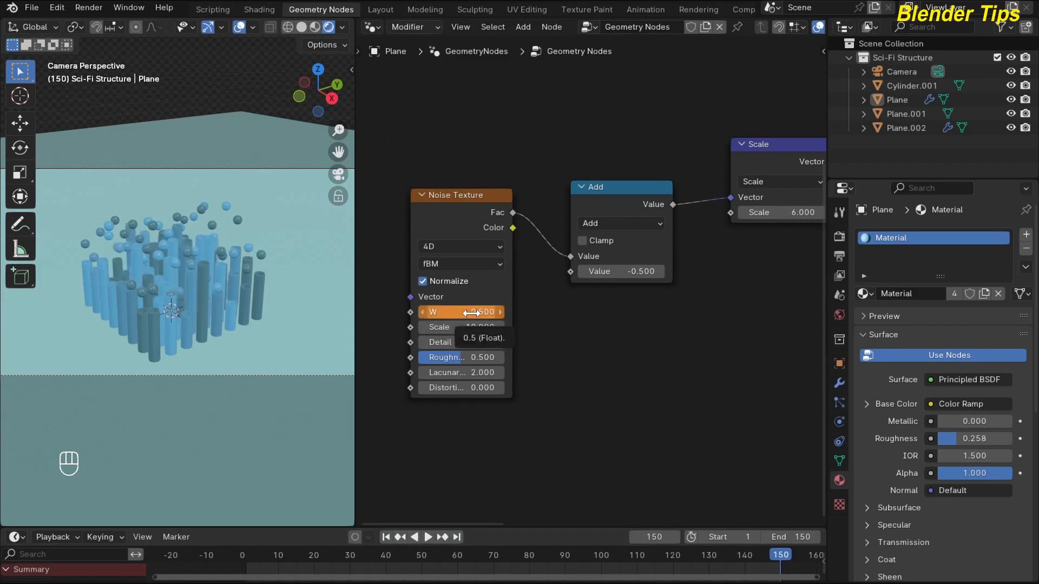
- Play back the cylinder animation from the first frame, stop it, and return to frame 1
click(386, 537)
key(space)
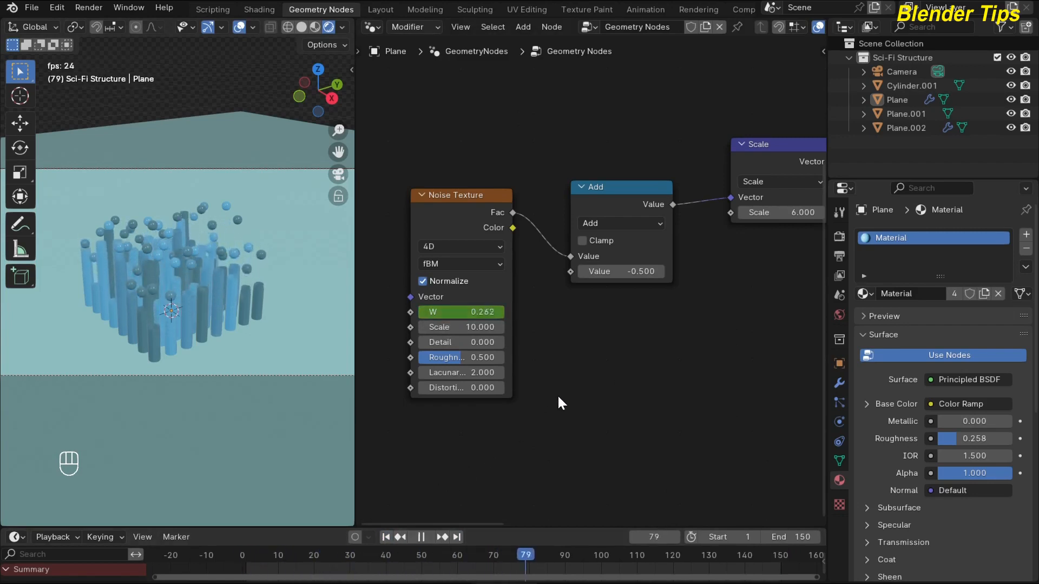
key(space)
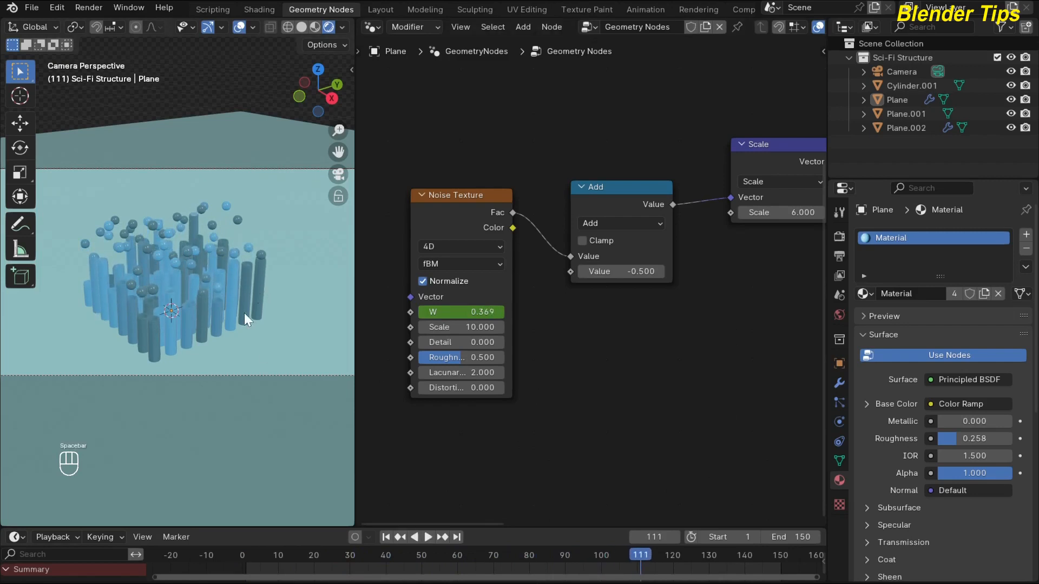
click(384, 537)
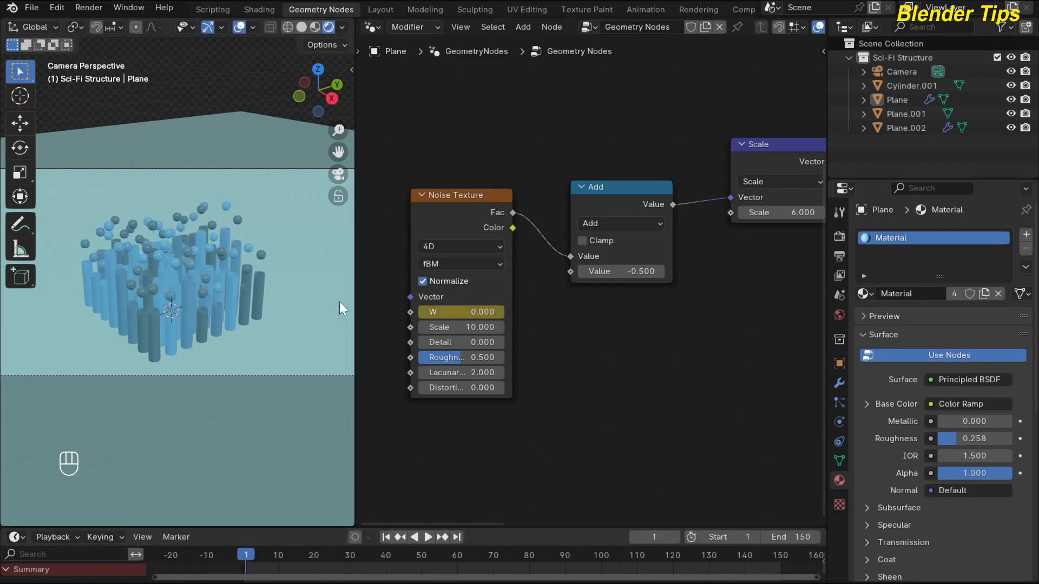
- Animate the spheres' Noise Texture W with keyframes of 0 at frame 1 and -0.5 at frame 150
click(200, 207)
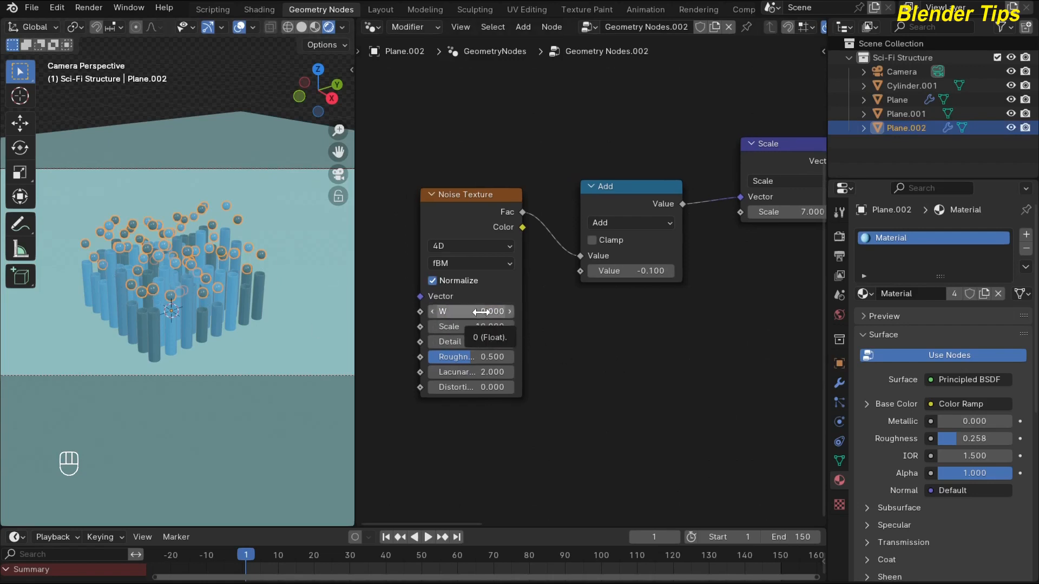
key(i)
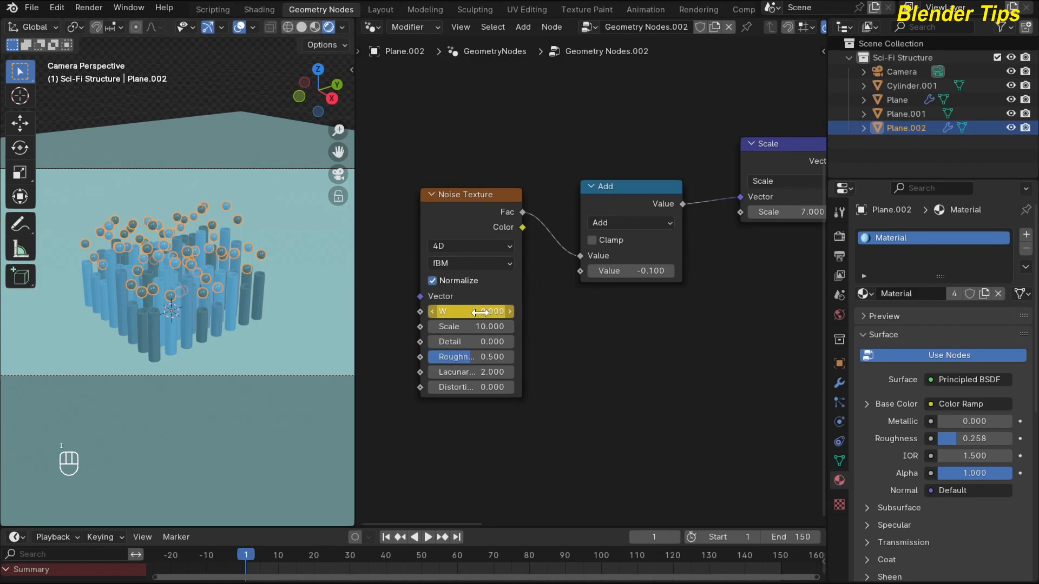
click(457, 537)
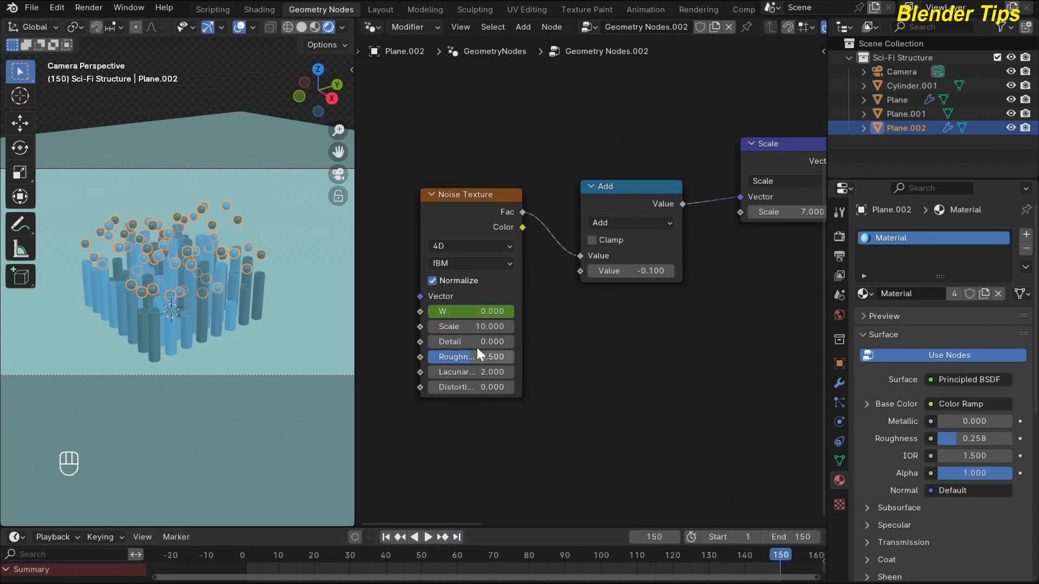
click(468, 312)
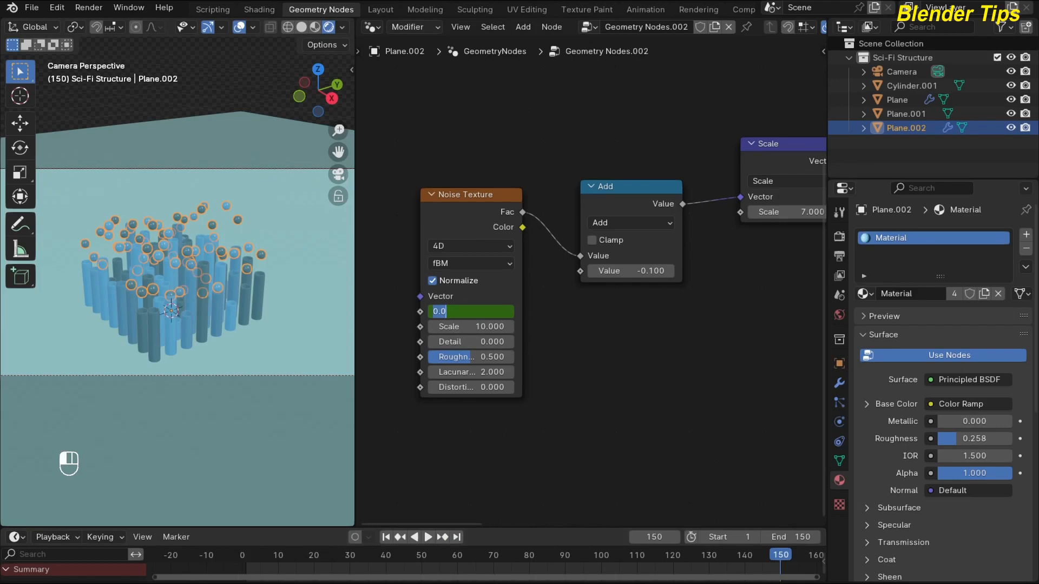
text(-.5)
key(Return)
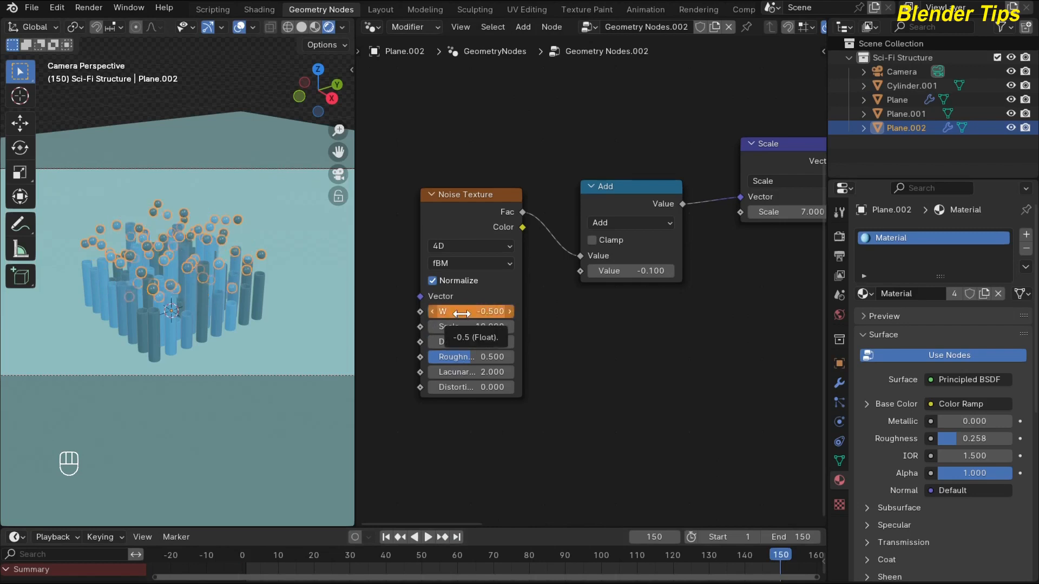
key(i)
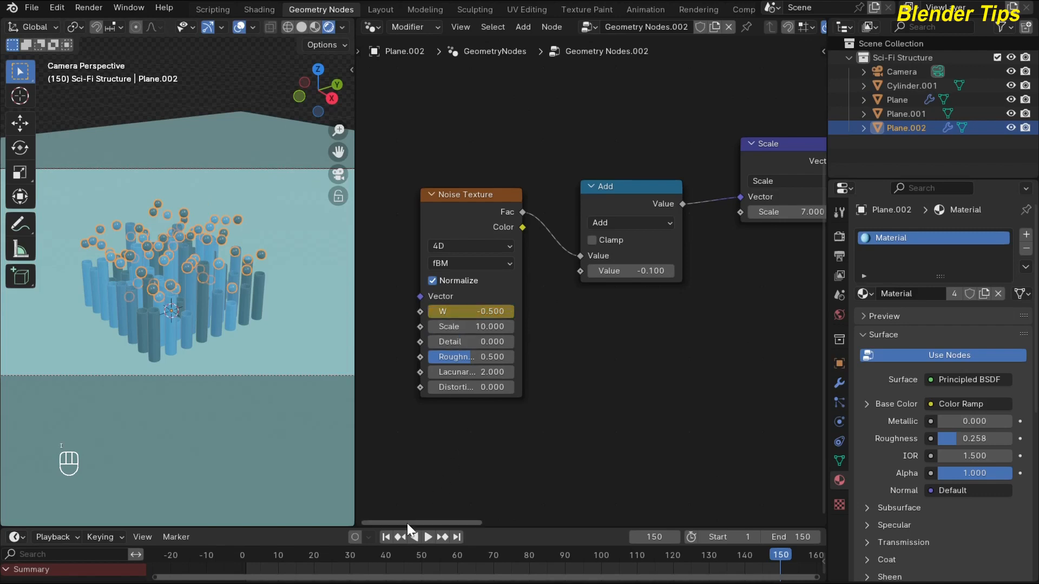
- Widen the 3D viewport, fit the camera frame in it, and play the combined animation from frame 1
click(386, 536)
drag(355, 385, 626, 372)
click(310, 58)
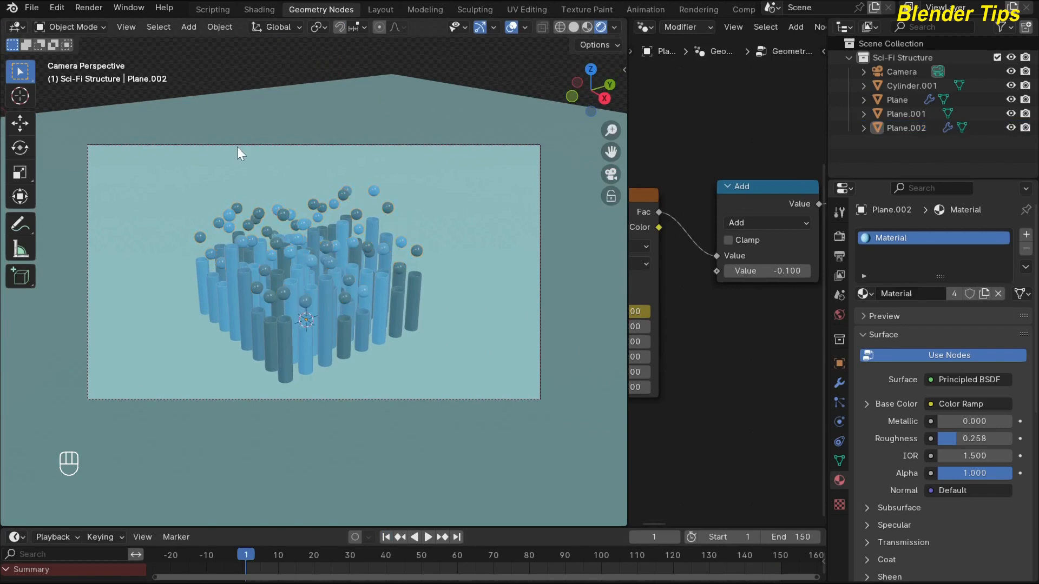
key(Home)
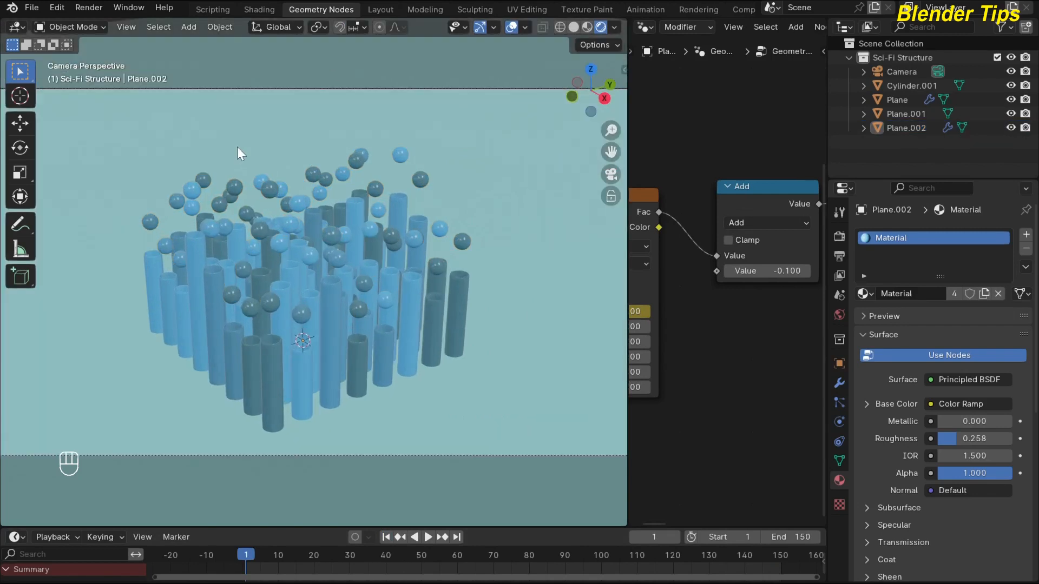
key(space)
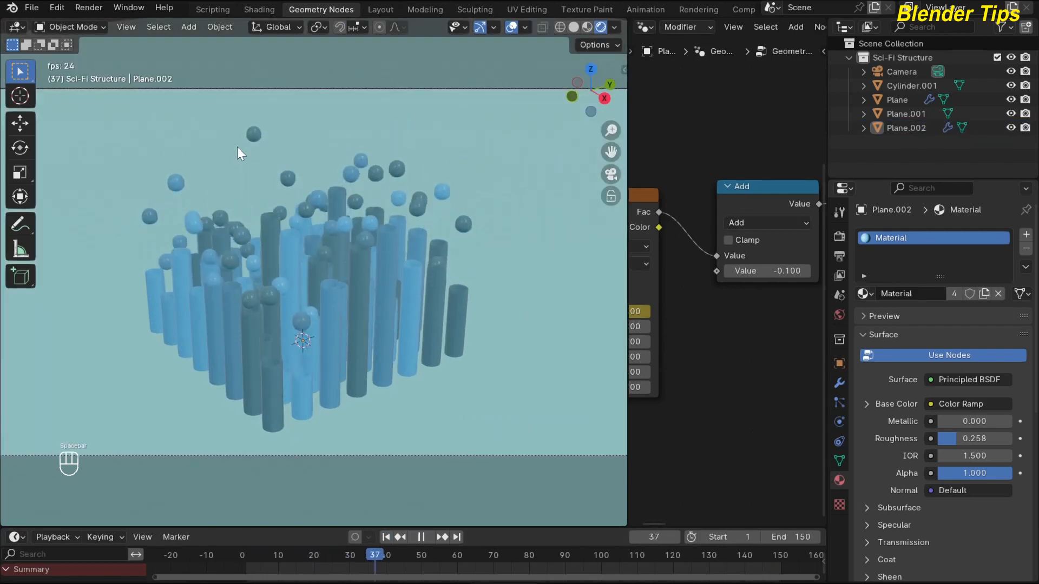